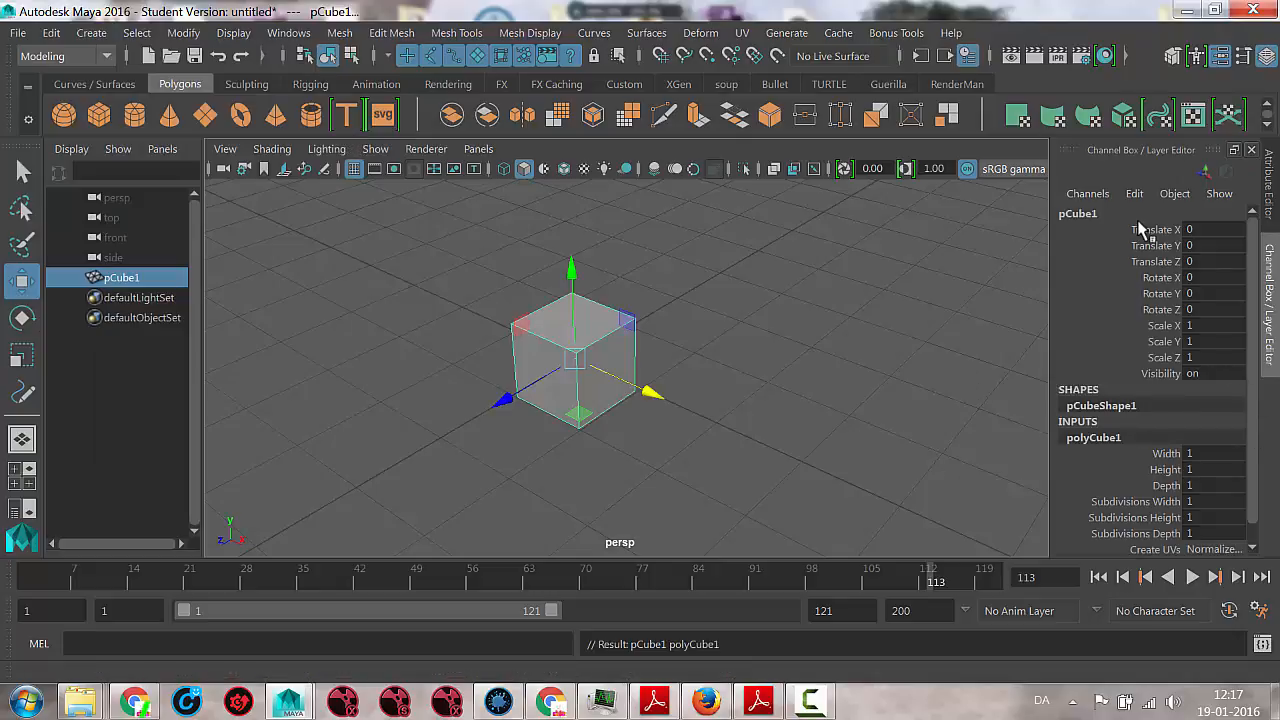
Set the cube's polyCube1 width to 8, height to 3 and depth to 16, and frame it in the view
{"action": "scroll", "coordinate": [1258, 318], "scroll_direction": "down", "scroll_amount": 1}
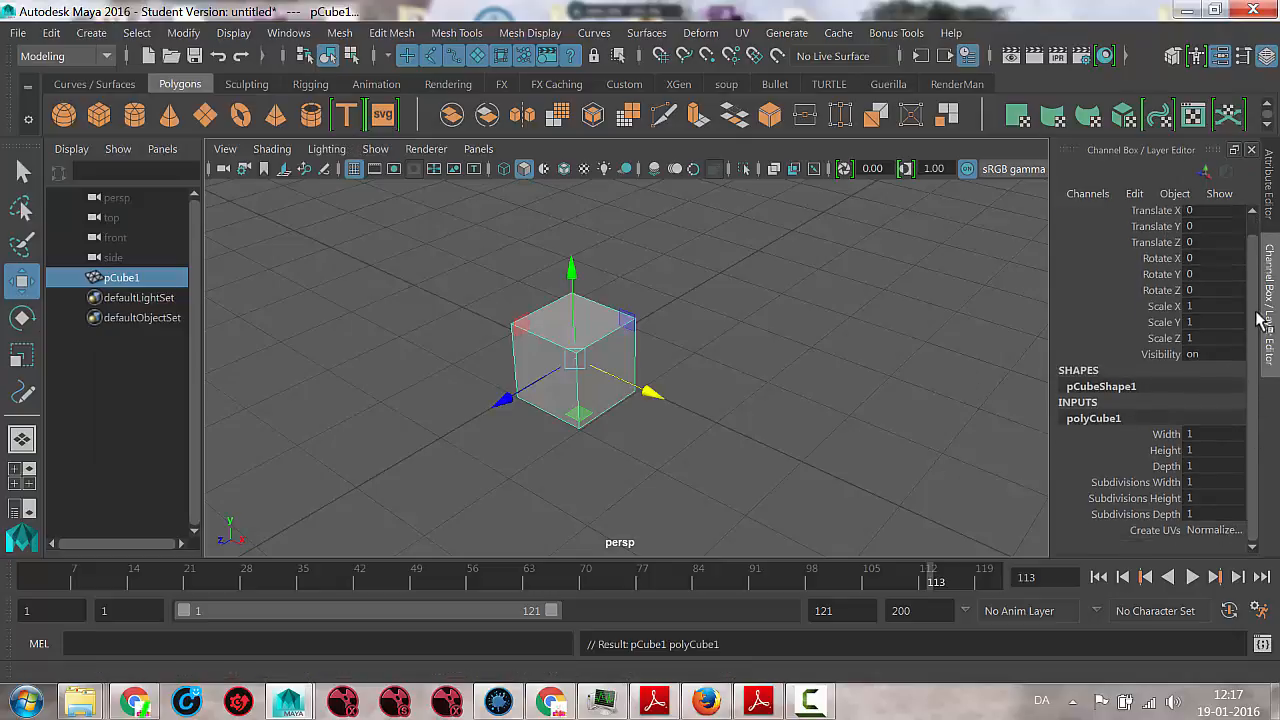
{"action": "double_click", "coordinate": [1091, 419]}
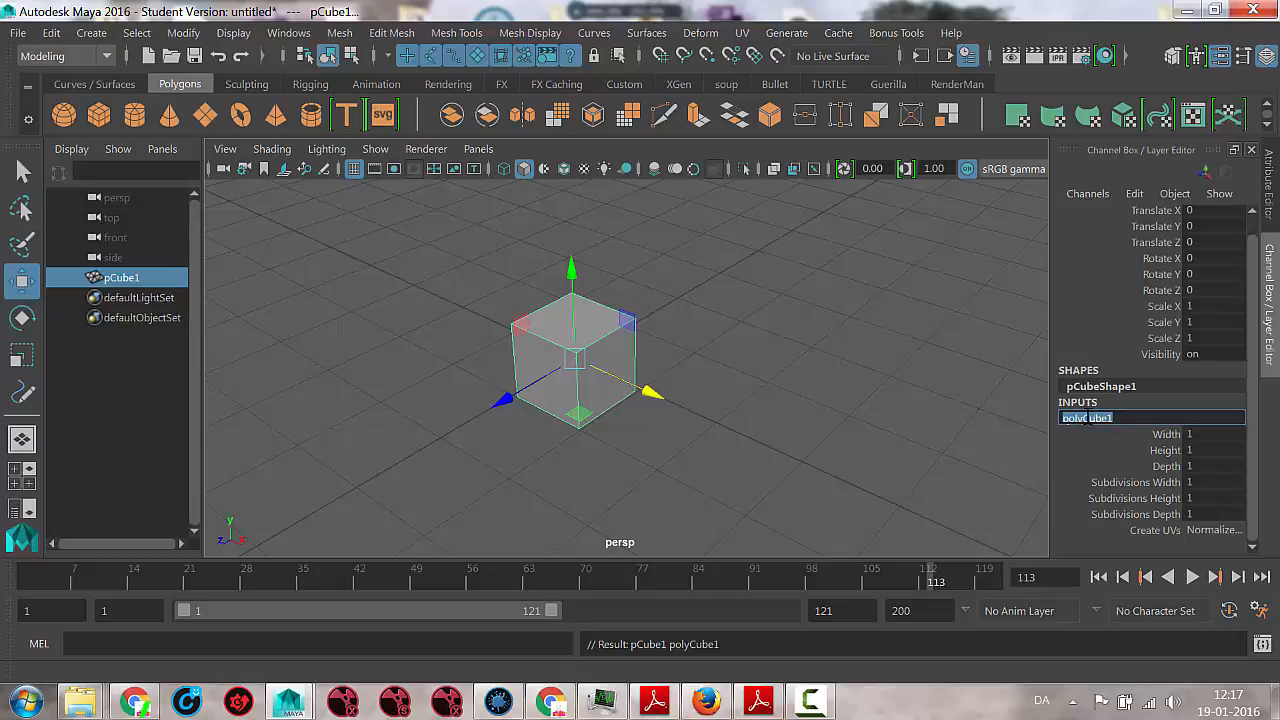
{"action": "left_click", "coordinate": [1090, 446]}
{"action": "left_click", "coordinate": [1075, 408]}
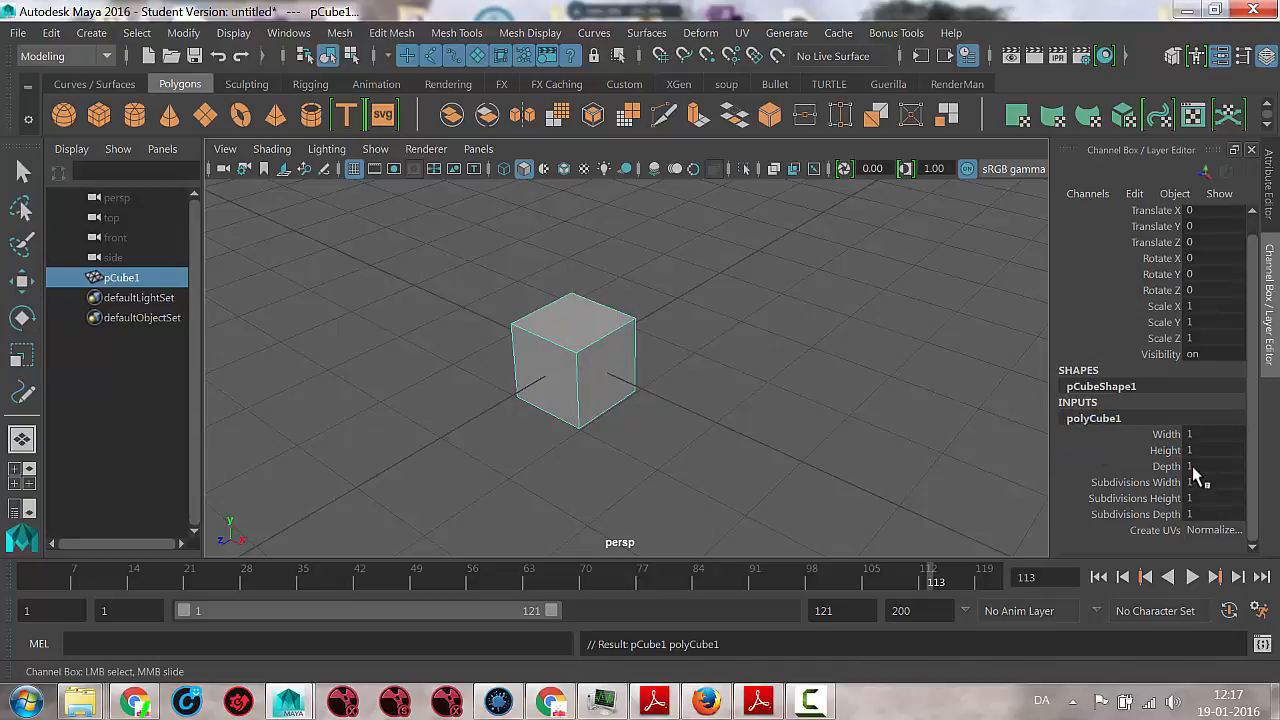
{"action": "double_click", "coordinate": [1196, 434]}
{"action": "key", "text": "Tab"}
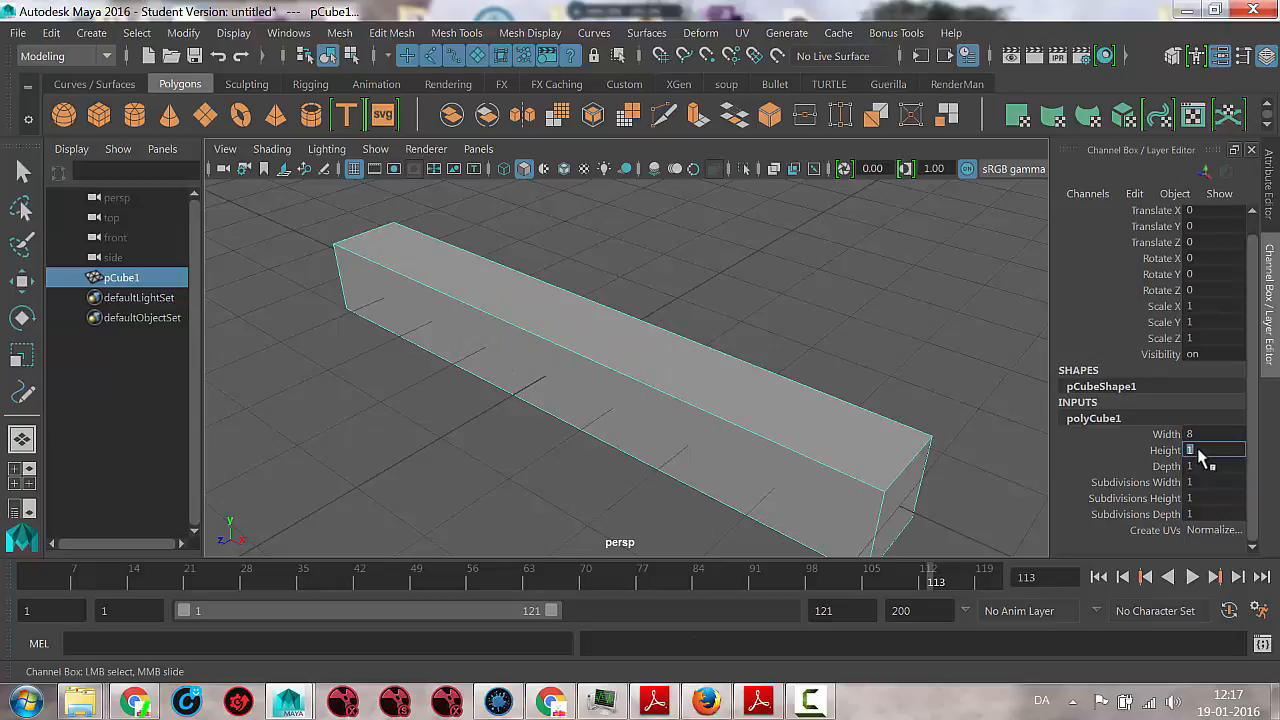
{"action": "key", "text": "Tab"}
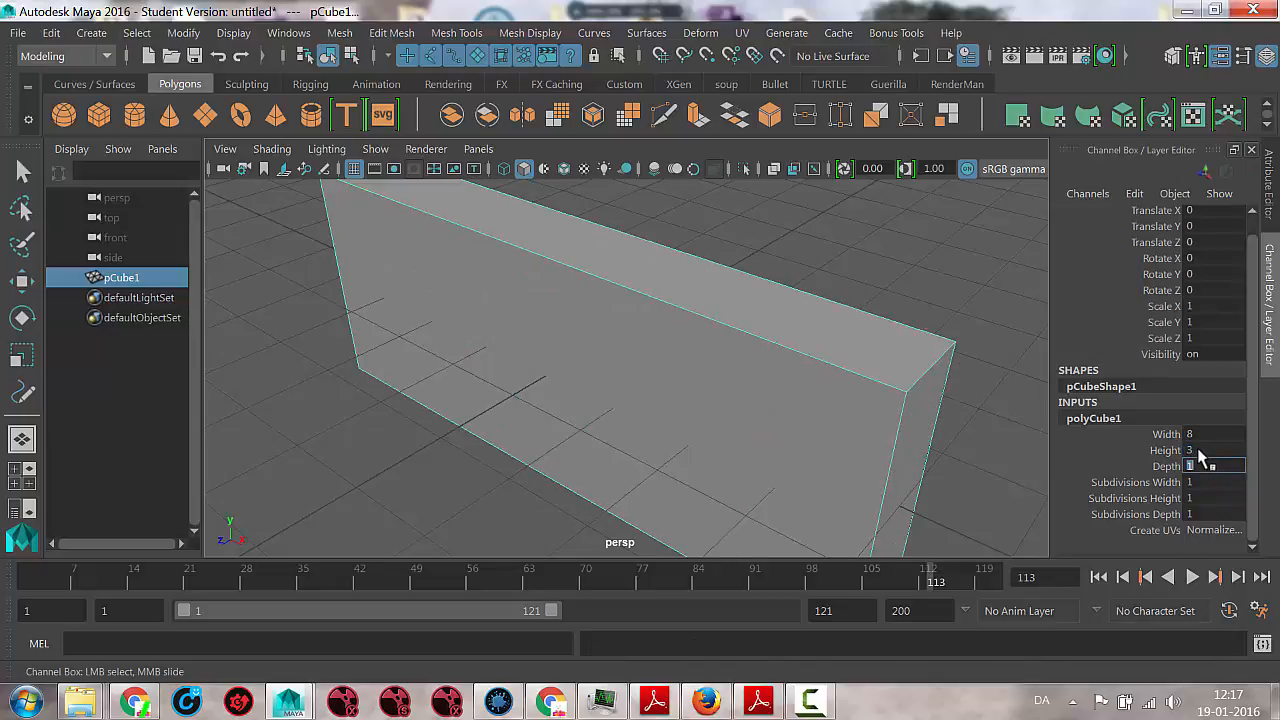
{"action": "type", "text": "16"}
{"action": "key", "text": "Tab"}
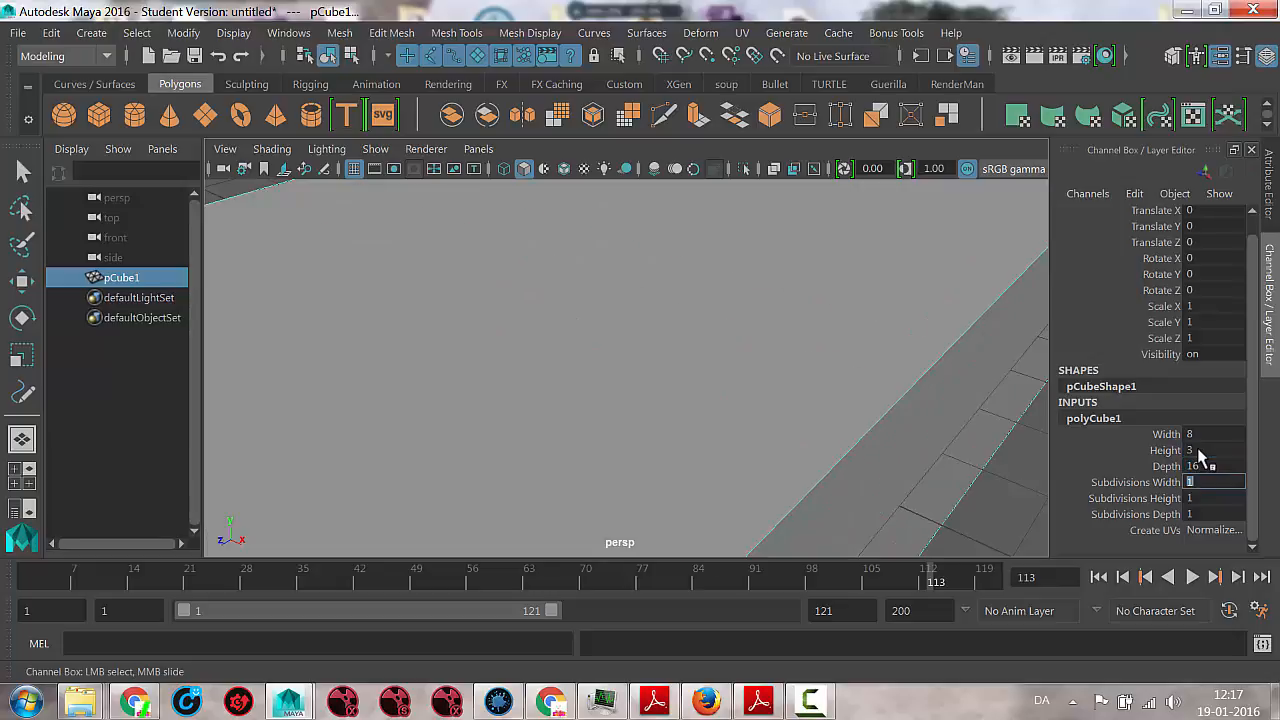
{"action": "key", "text": "f"}
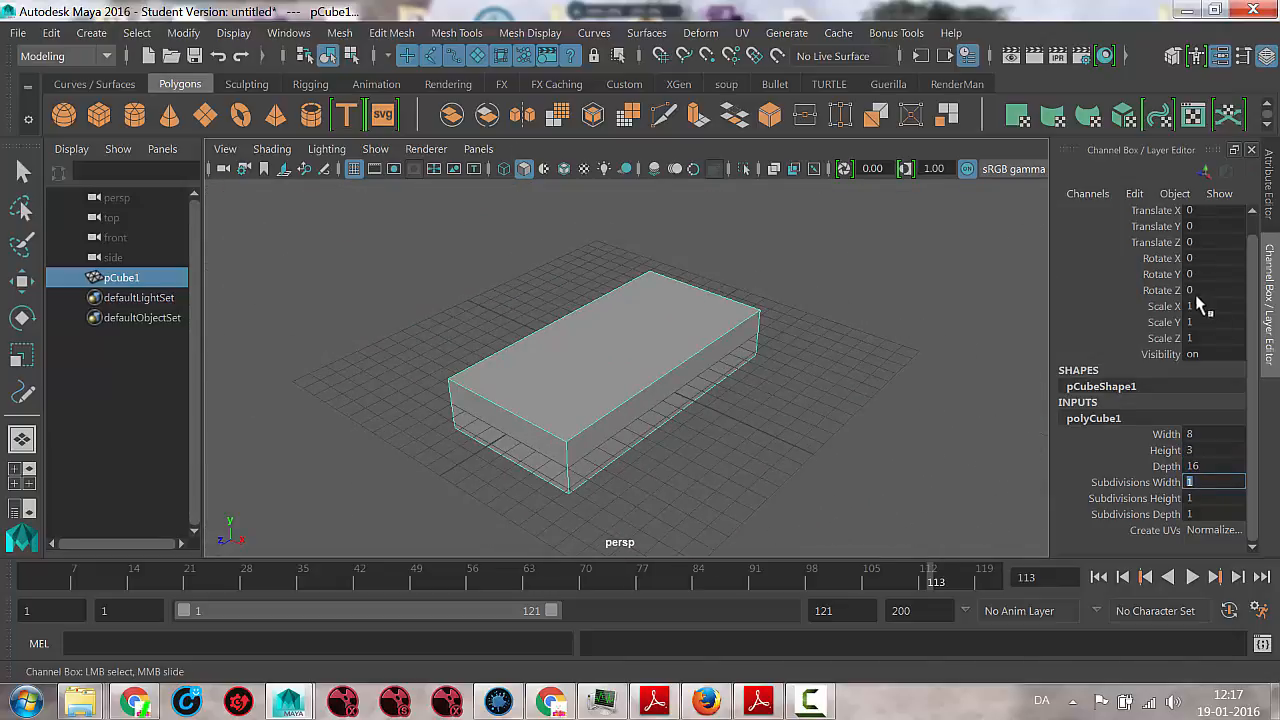
Reset the cube's polyCube1 width, height and depth to 1 in one go
{"action": "left_click_drag", "start_coordinate": [1200, 434], "coordinate": [1204, 466]}
{"action": "type", "text": "1"}
{"action": "key", "text": "Return"}
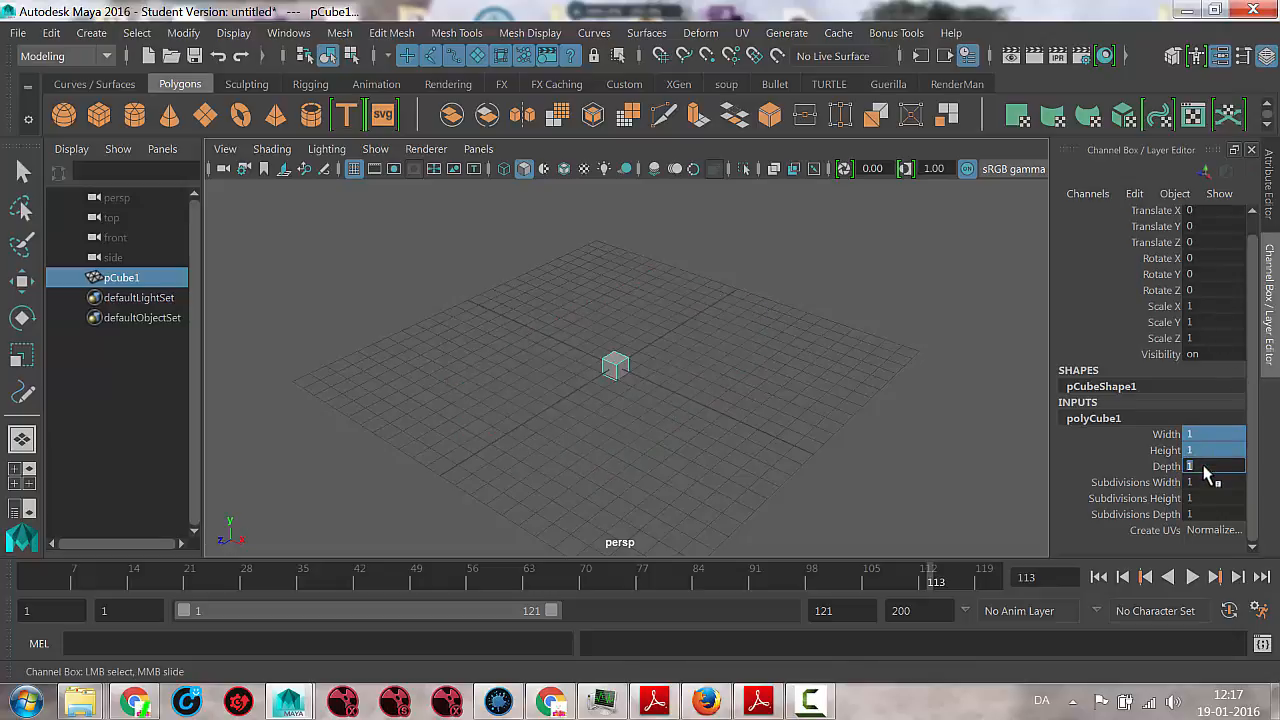
Scale the cube to 8 in X, 3 in Y and 16 in Z through its transform values
{"action": "left_click", "coordinate": [1190, 306]}
{"action": "type", "text": "8"}
{"action": "key", "text": "Tab"}
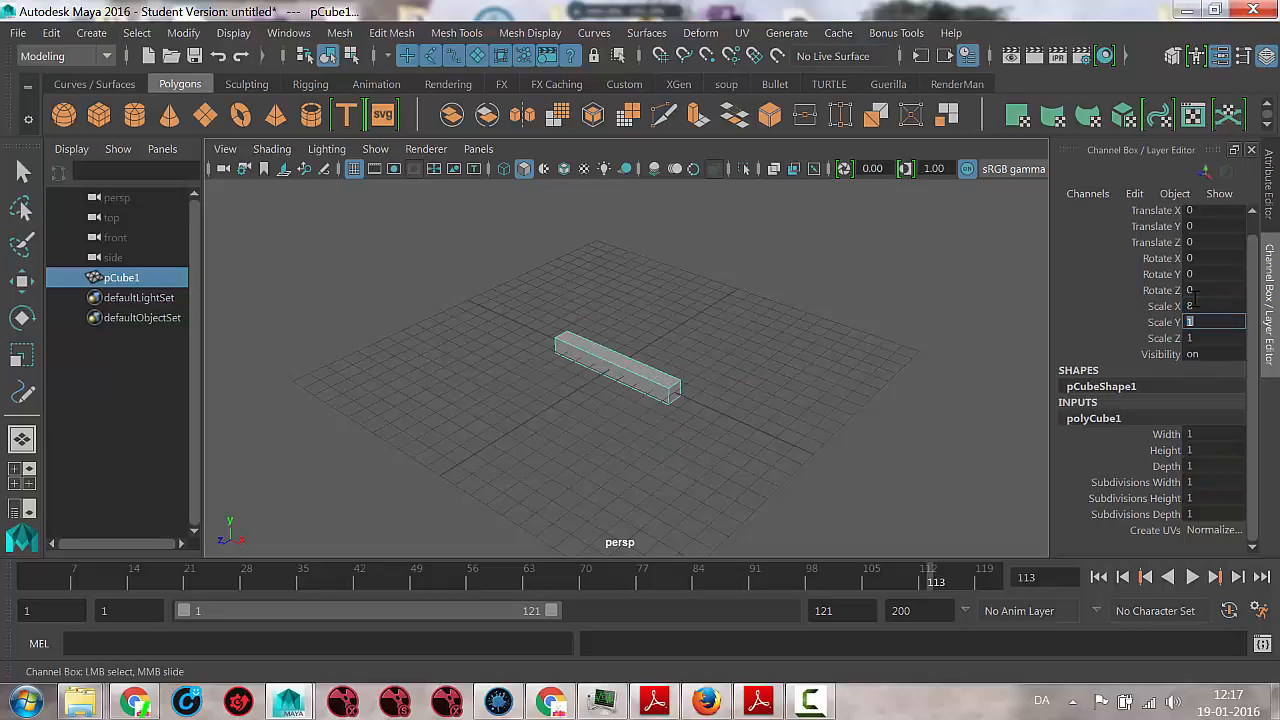
{"action": "type", "text": "3"}
{"action": "key", "text": "Tab"}
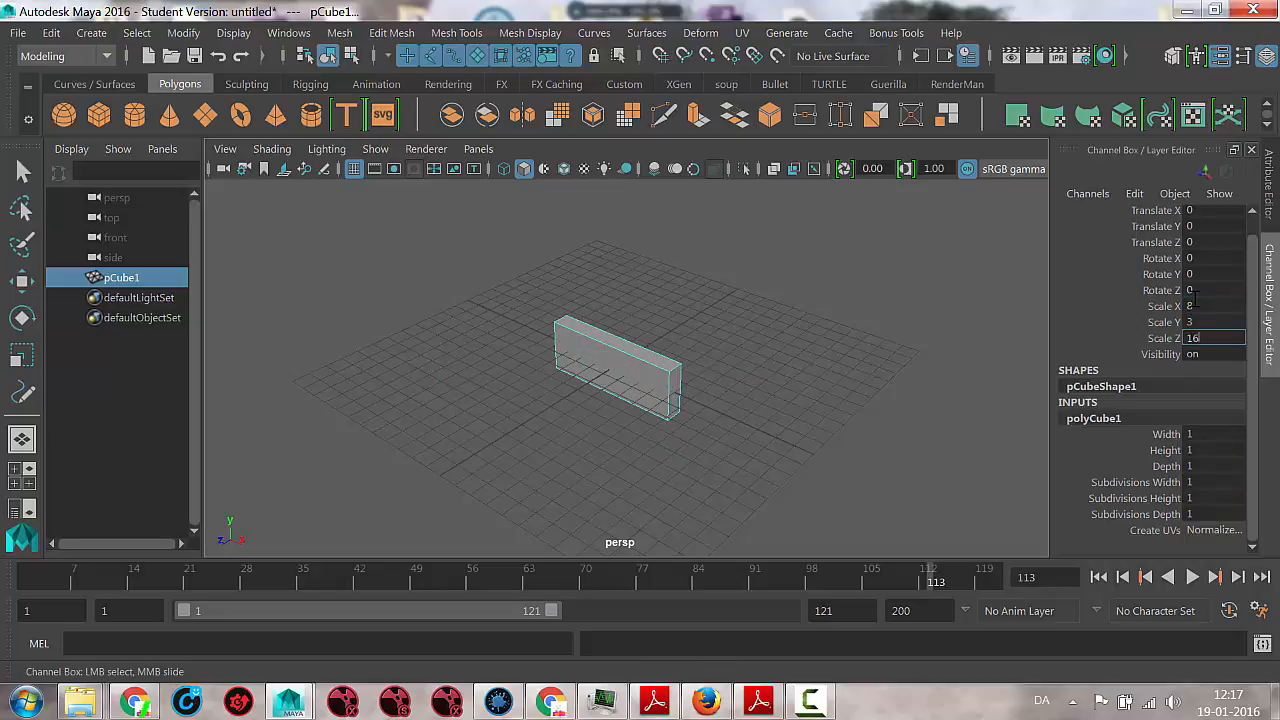
{"action": "type", "text": "16"}
{"action": "key", "text": "Tab"}
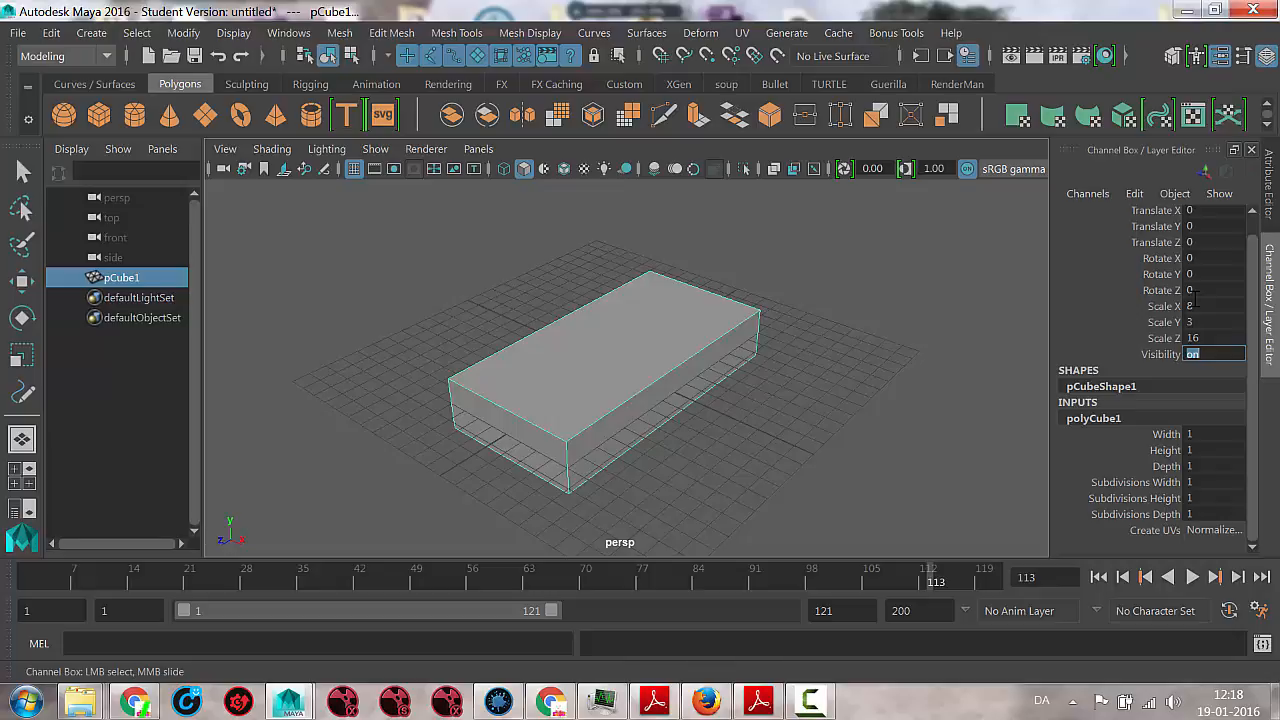
Examine the scaled block's proportions from the end, the side and above
{"action": "left_click_drag", "start_coordinate": [529, 466], "coordinate": [426, 437], "text": "alt"}
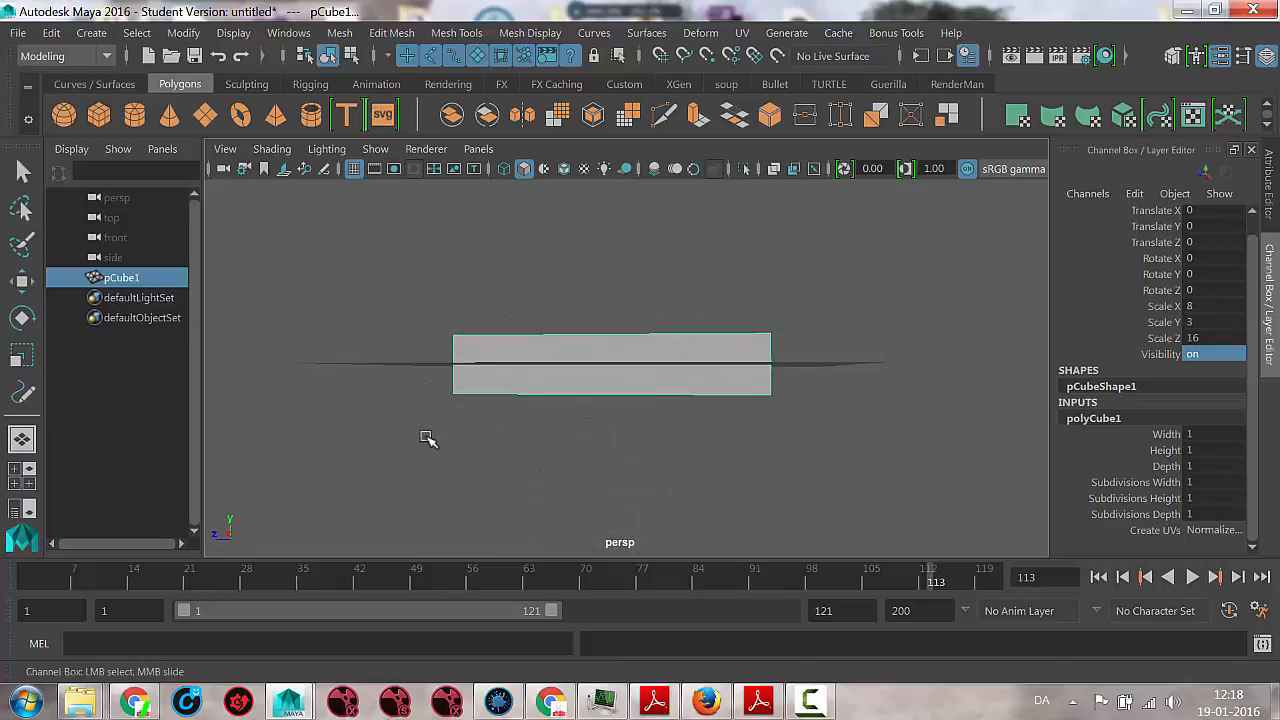
{"action": "right_click_drag", "start_coordinate": [426, 437], "coordinate": [745, 420], "text": "alt"}
{"action": "left_click_drag", "start_coordinate": [745, 420], "coordinate": [734, 446], "text": "alt"}
{"action": "right_click_drag", "start_coordinate": [734, 446], "coordinate": [680, 497], "text": "alt"}
{"action": "left_click_drag", "start_coordinate": [680, 497], "coordinate": [720, 460], "text": "alt"}
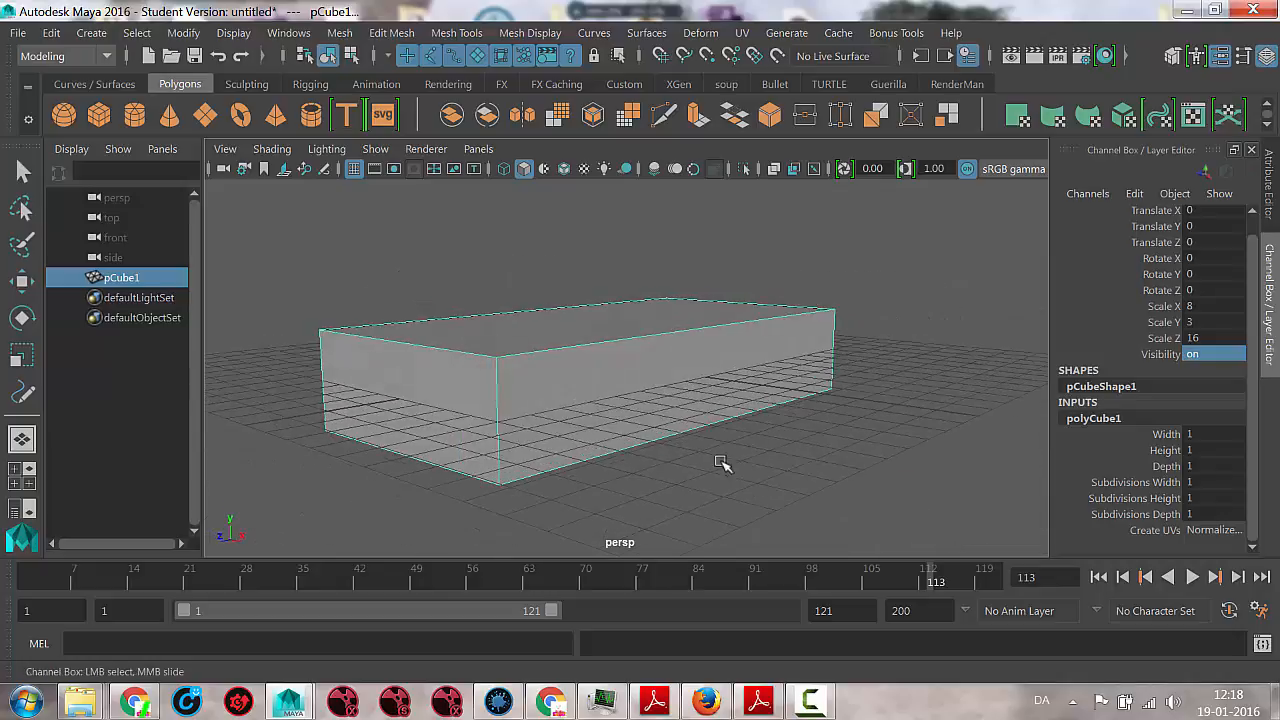
{"action": "left_click_drag", "start_coordinate": [782, 365], "coordinate": [755, 395], "text": "alt"}
{"action": "right_click_drag", "start_coordinate": [755, 395], "coordinate": [697, 443], "text": "alt"}
{"action": "left_click_drag", "start_coordinate": [697, 443], "coordinate": [700, 355], "text": "alt"}
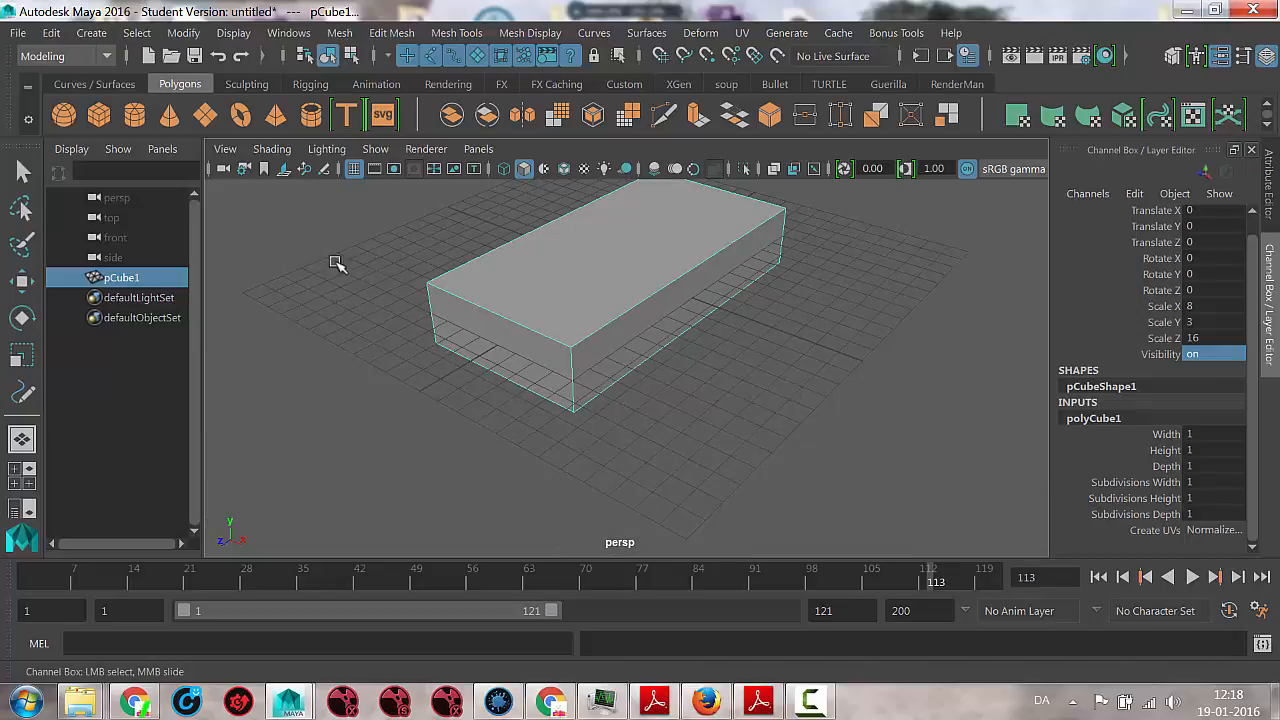
Create a second polygon cube and, in wireframe display, move it out of the block's front end to about 10.1 along Z
{"action": "left_click", "coordinate": [97, 117]}
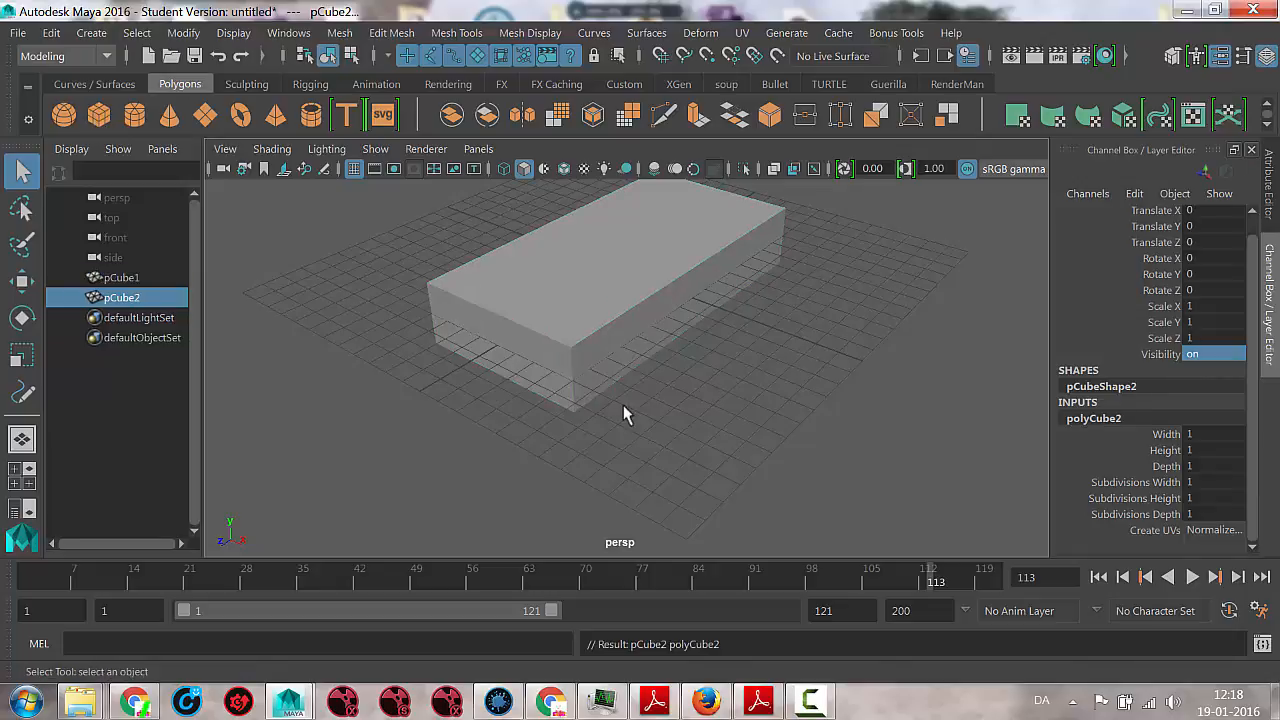
{"action": "left_click_drag", "start_coordinate": [675, 416], "coordinate": [649, 373], "text": "alt"}
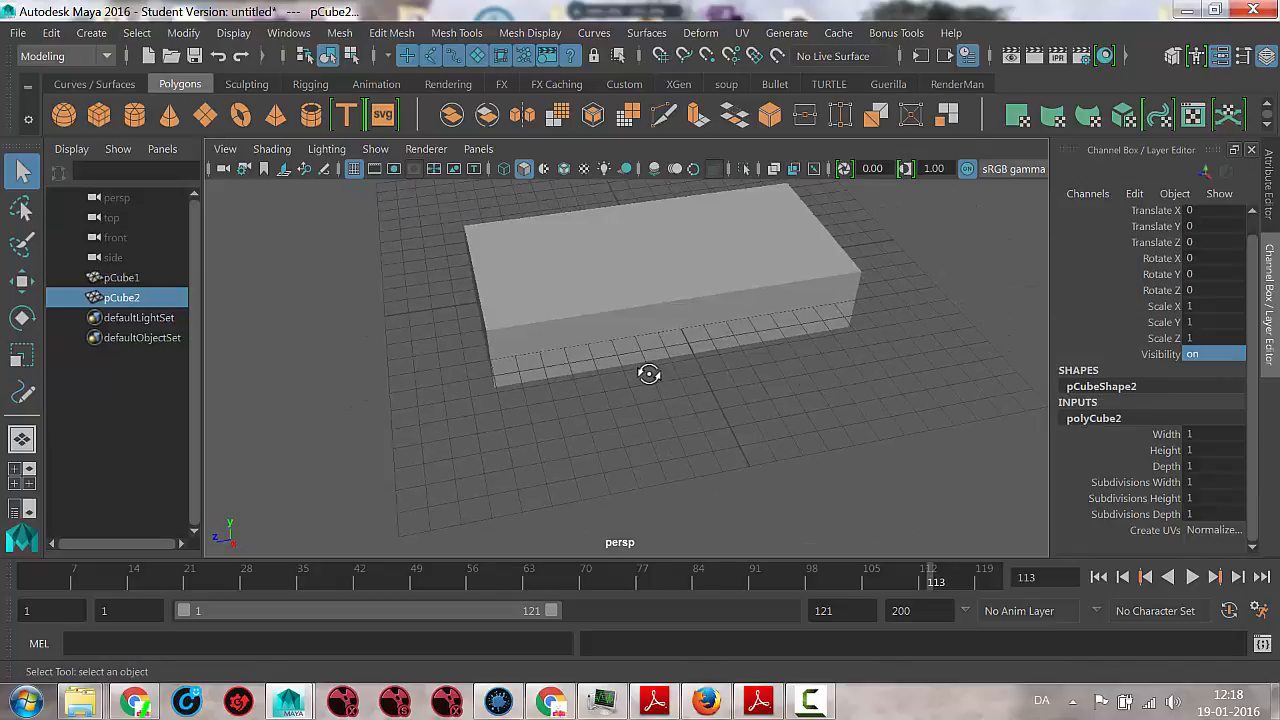
{"action": "key", "text": "4"}
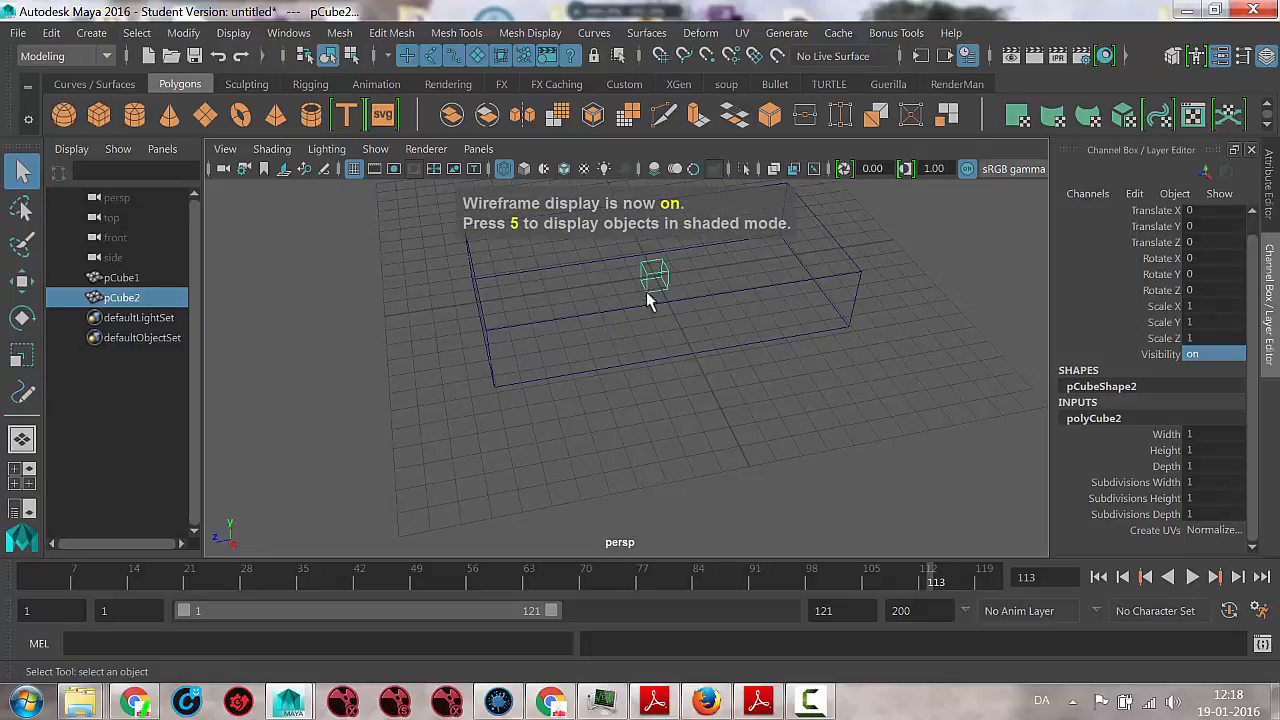
{"action": "mouse_move", "coordinate": [644, 487]}
{"action": "left_mouse_down", "text": "alt"}
{"action": "mouse_move", "coordinate": [729, 437]}
{"action": "mouse_move", "coordinate": [663, 471]}
{"action": "left_mouse_up", "text": "alt"}
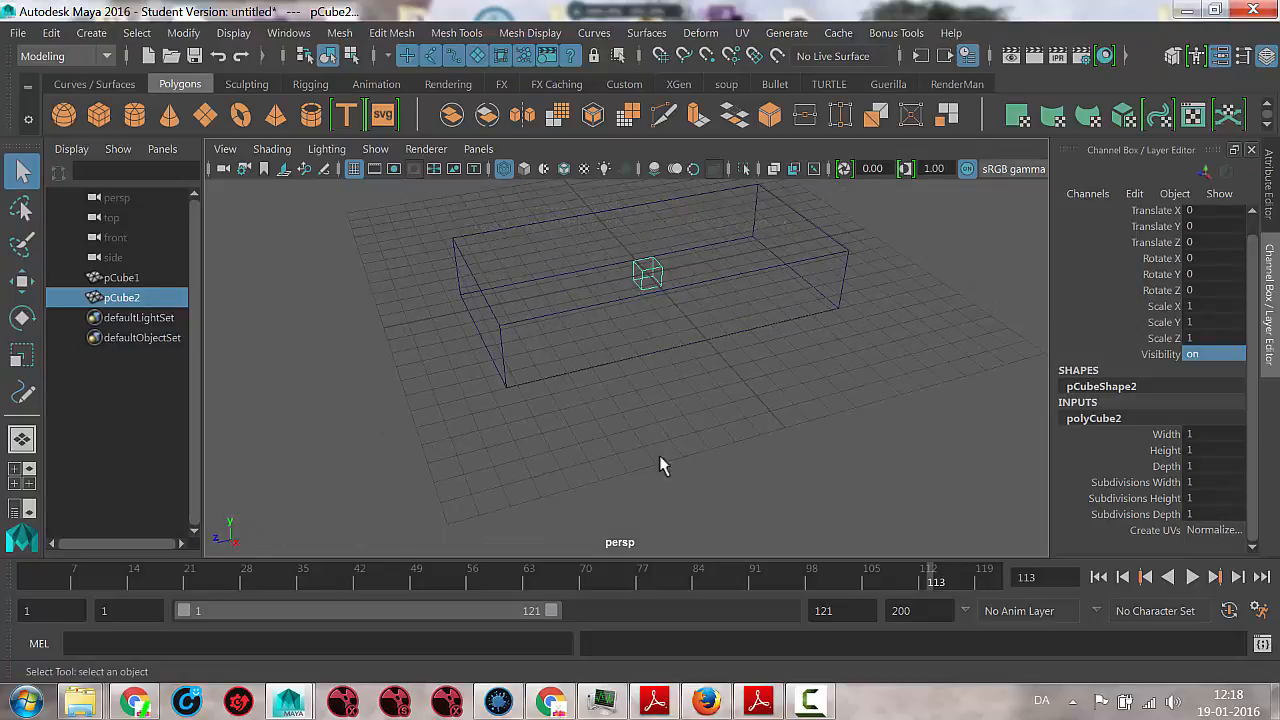
{"action": "left_click", "coordinate": [22, 280]}
{"action": "left_click_drag", "start_coordinate": [543, 284], "coordinate": [316, 318]}
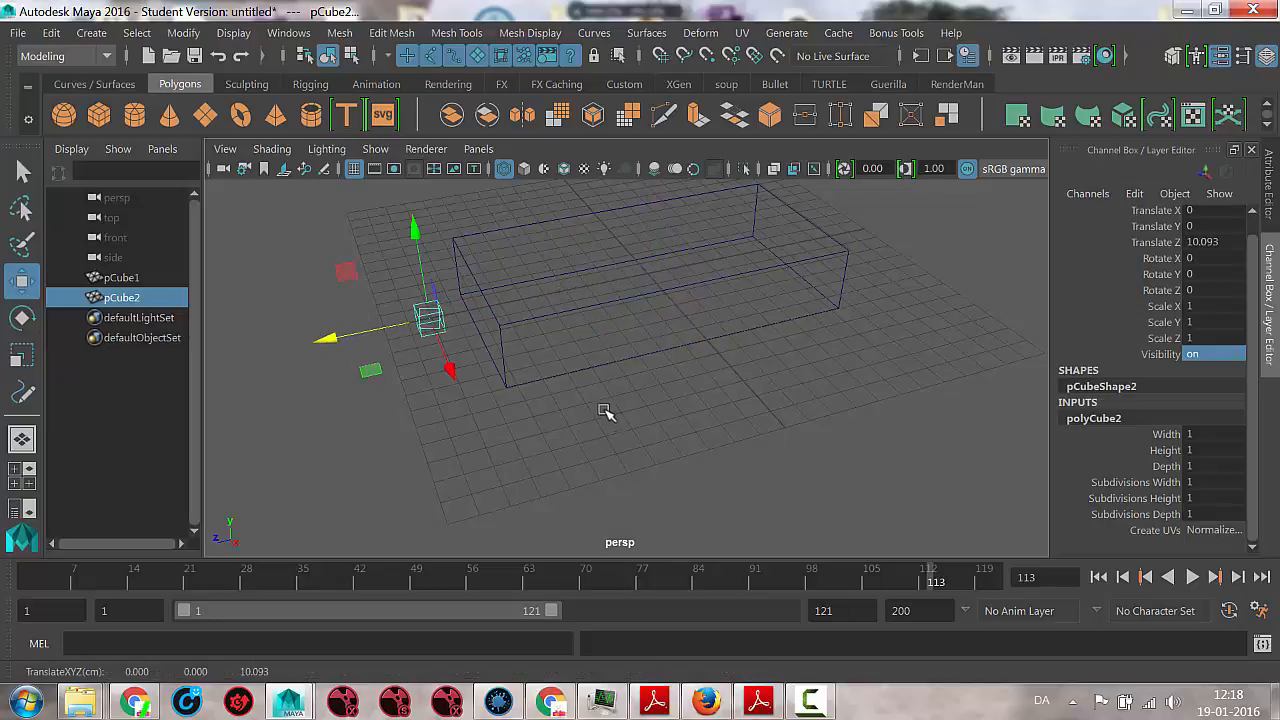
Switch the viewport back to shaded display with wireframe edges shown on the shaded objects
{"action": "mouse_move", "coordinate": [626, 403]}
{"action": "left_mouse_down", "text": "alt"}
{"action": "mouse_move", "coordinate": [686, 394]}
{"action": "mouse_move", "coordinate": [660, 394]}
{"action": "left_mouse_up", "text": "alt"}
{"action": "key", "text": "5"}
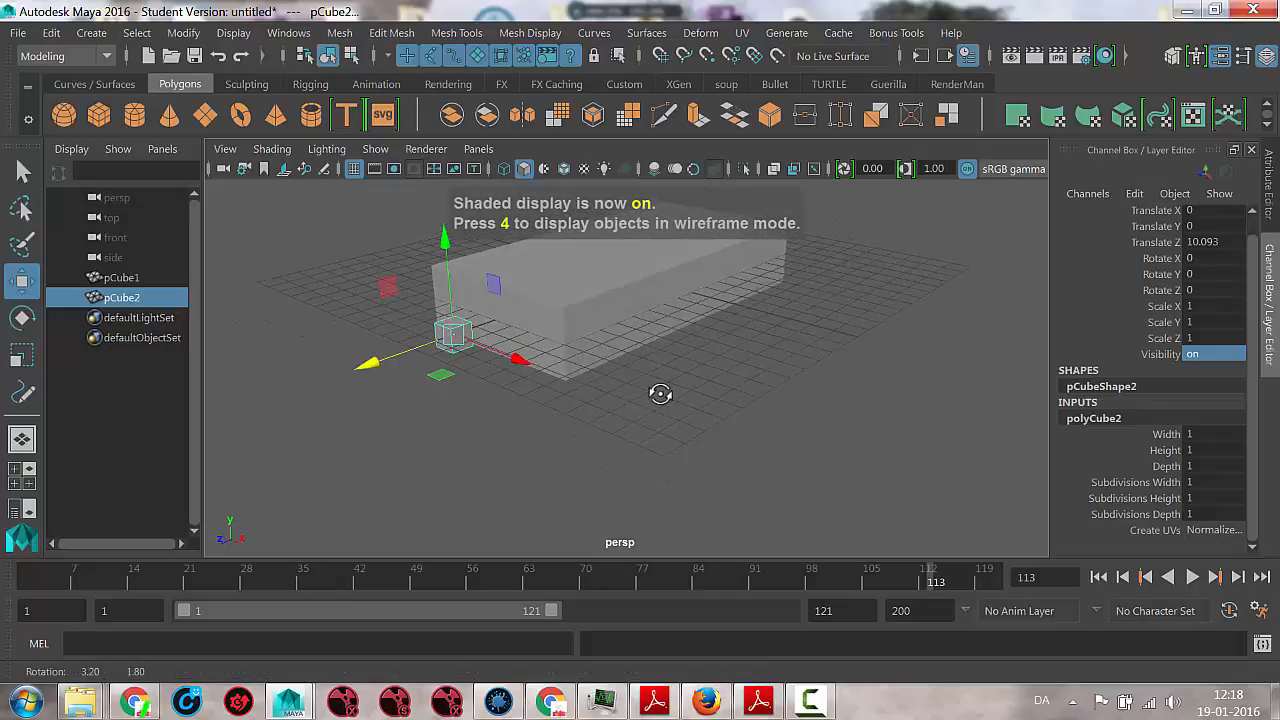
{"action": "left_click", "coordinate": [563, 170]}
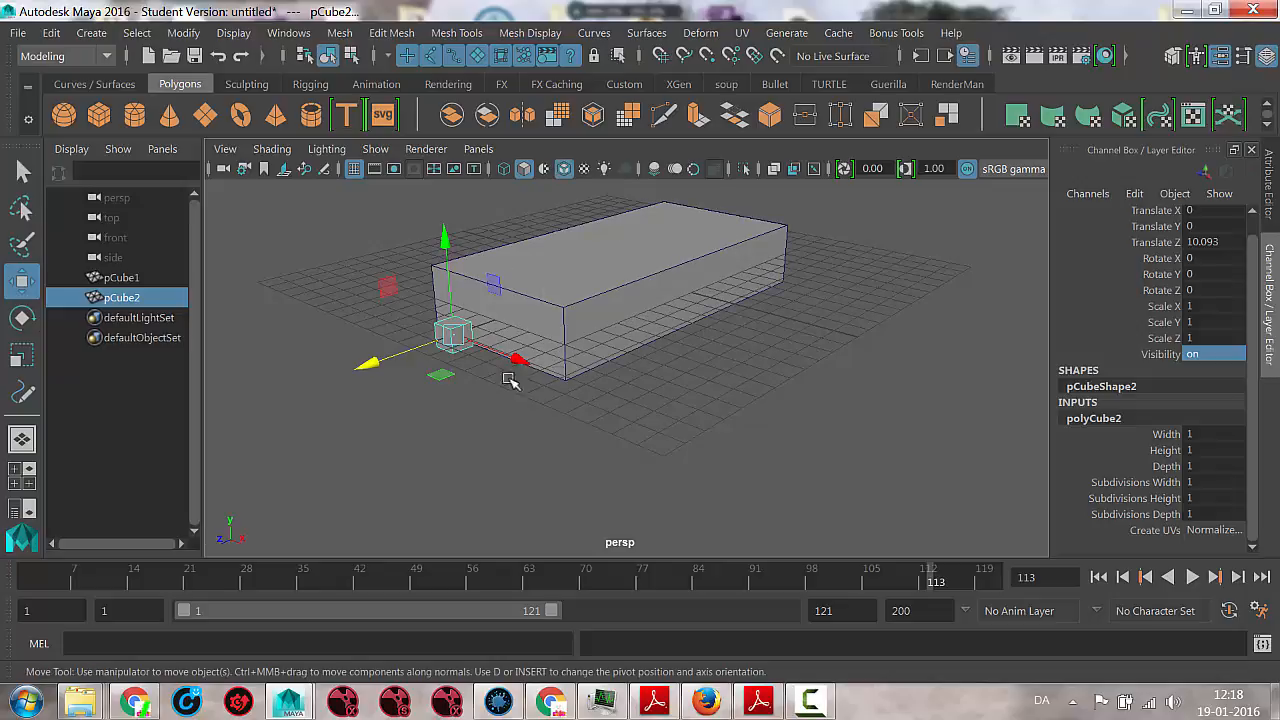
Set the second cube's Scale X to 8 and Scale Z to 2
{"action": "left_click_drag", "start_coordinate": [612, 388], "coordinate": [549, 403], "text": "alt"}
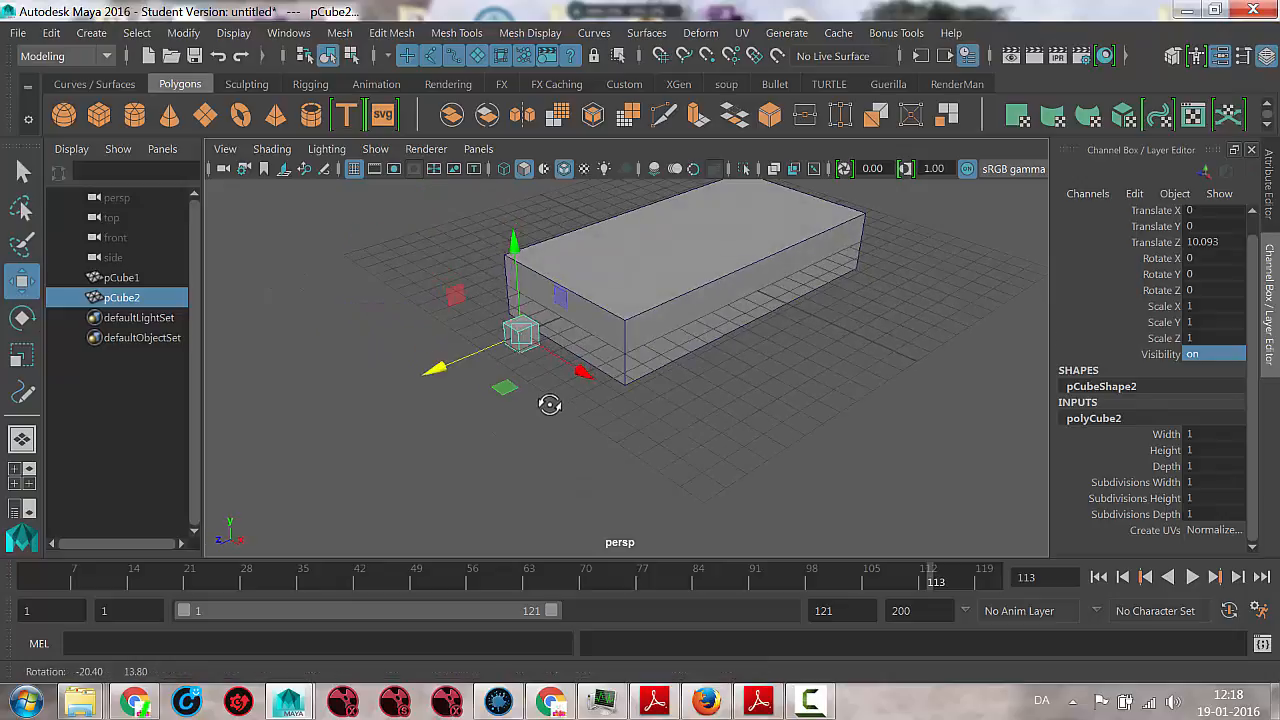
{"action": "left_click", "coordinate": [1199, 306]}
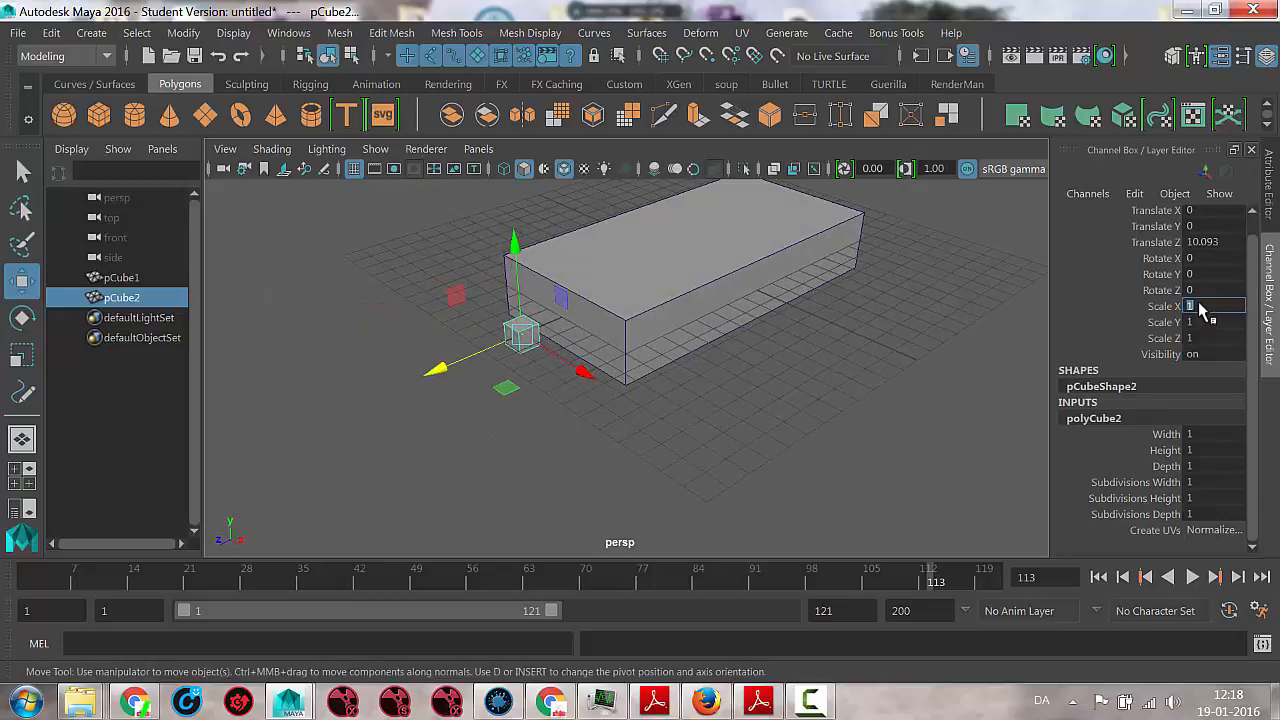
{"action": "key", "text": "Return"}
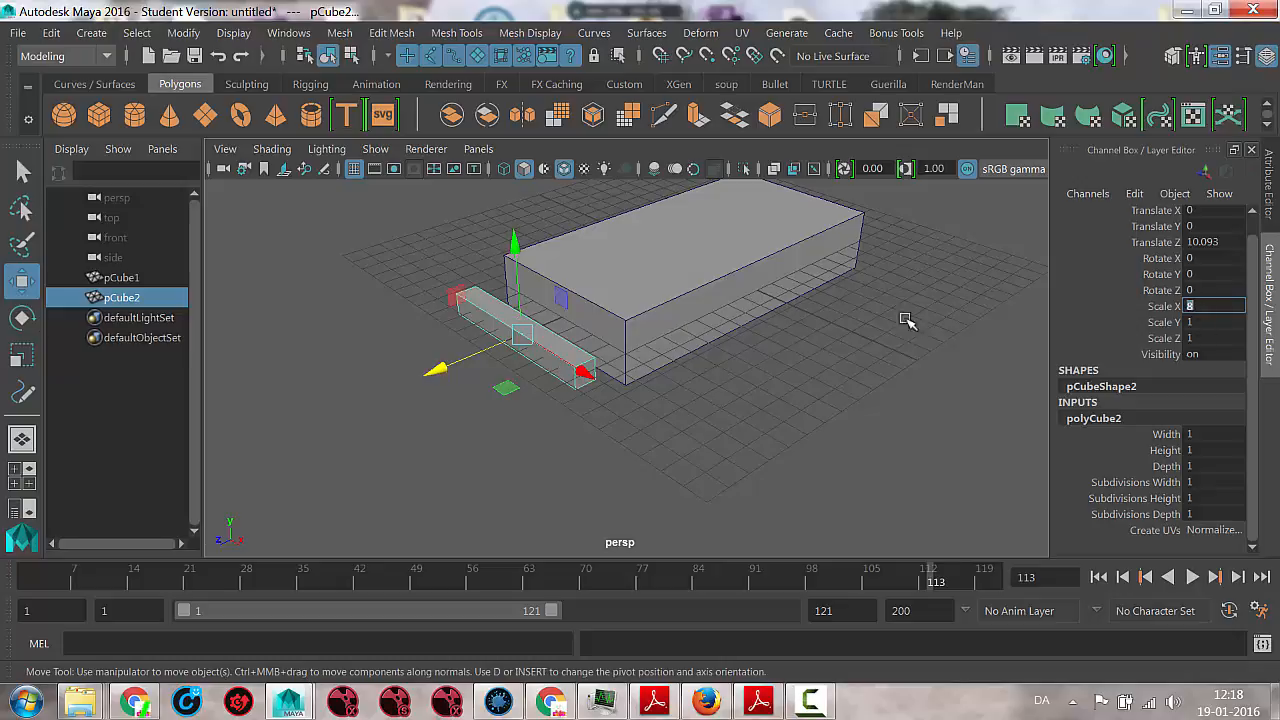
{"action": "left_click", "coordinate": [1204, 338]}
{"action": "type", "text": "2"}
{"action": "key", "text": "Return"}
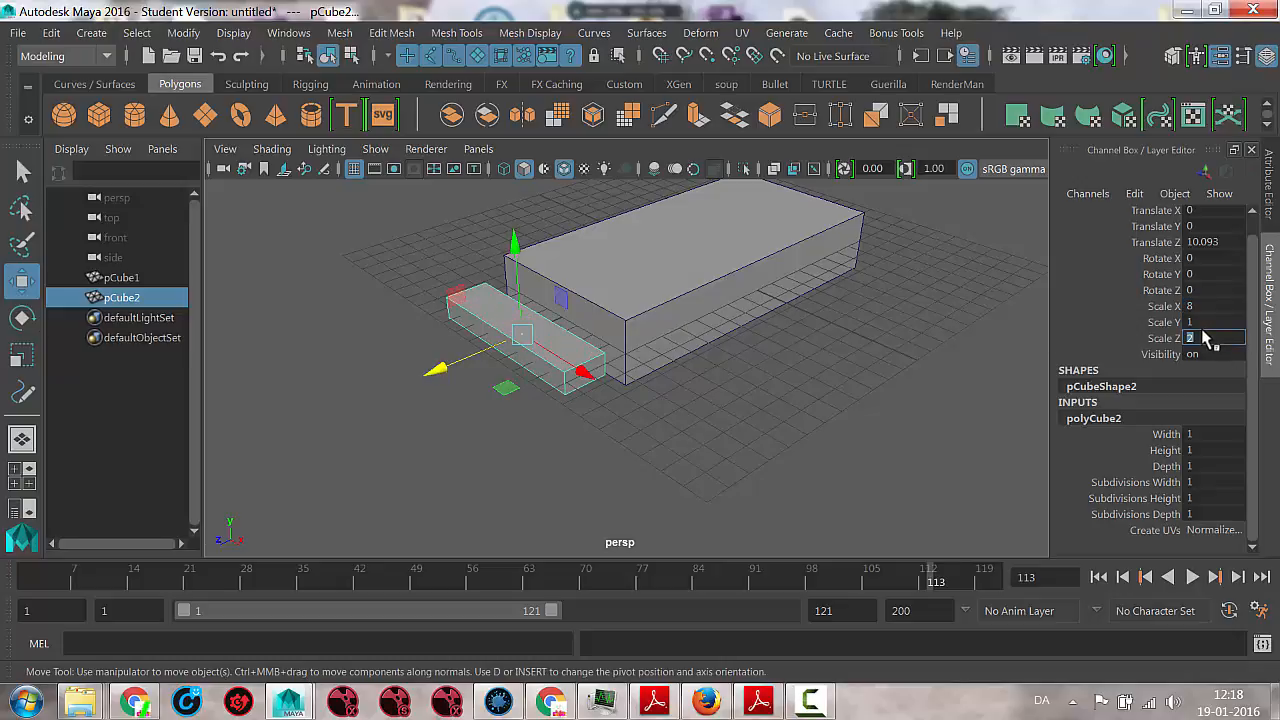
Move the second cube down against the block's front end, with Translate Y at -1 and Translate Z at 9
{"action": "left_click_drag", "start_coordinate": [497, 364], "coordinate": [433, 328], "text": "alt"}
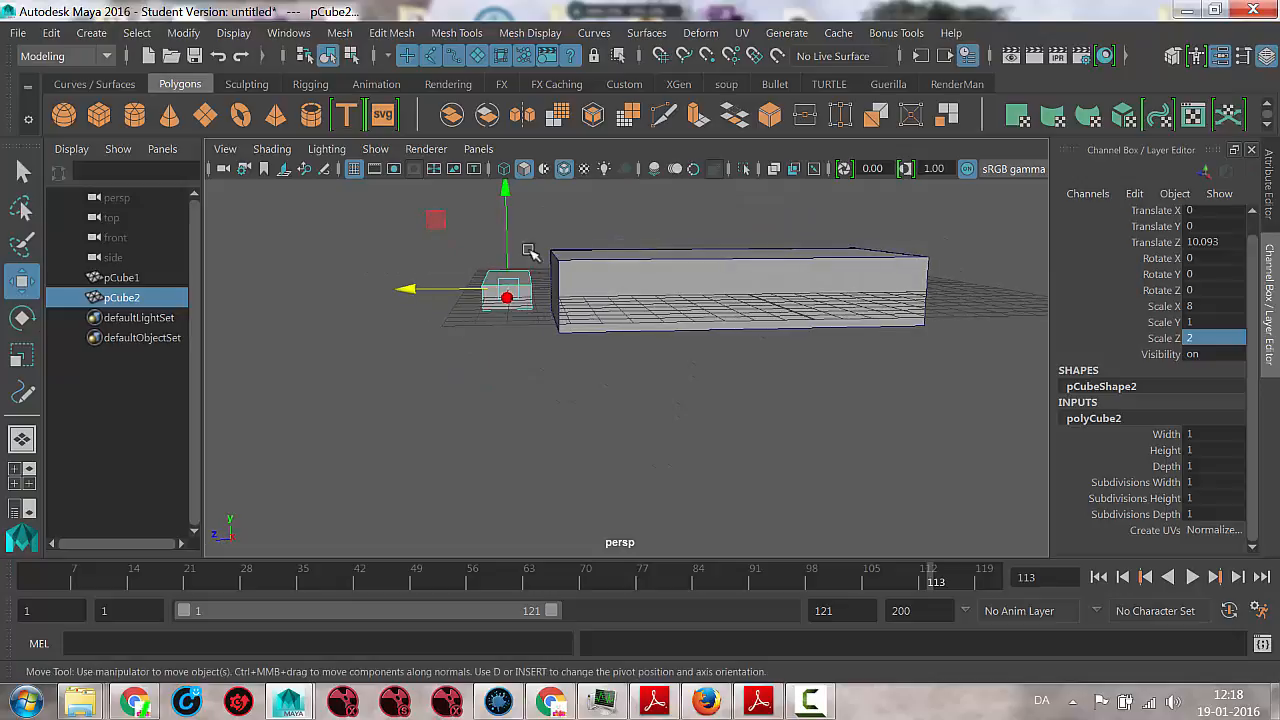
{"action": "left_click_drag", "start_coordinate": [504, 194], "coordinate": [506, 216]}
{"action": "left_click_drag", "start_coordinate": [436, 318], "coordinate": [462, 316]}
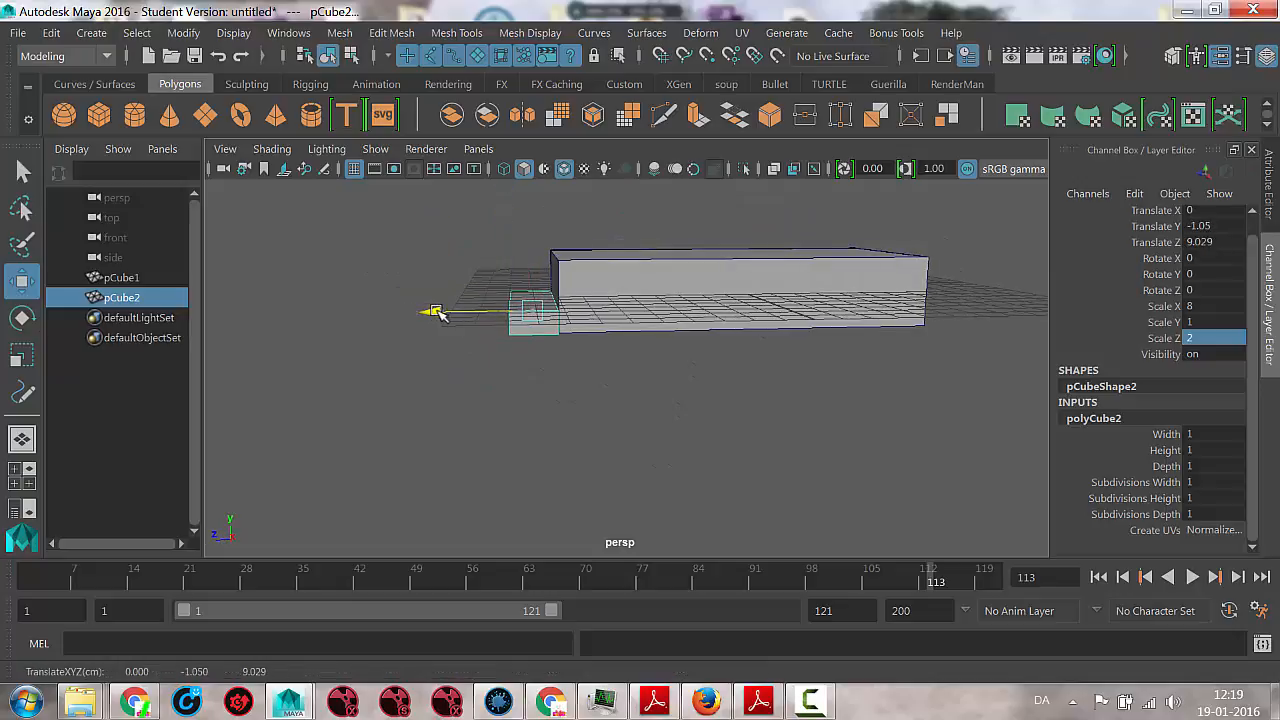
{"action": "left_click", "coordinate": [1200, 226]}
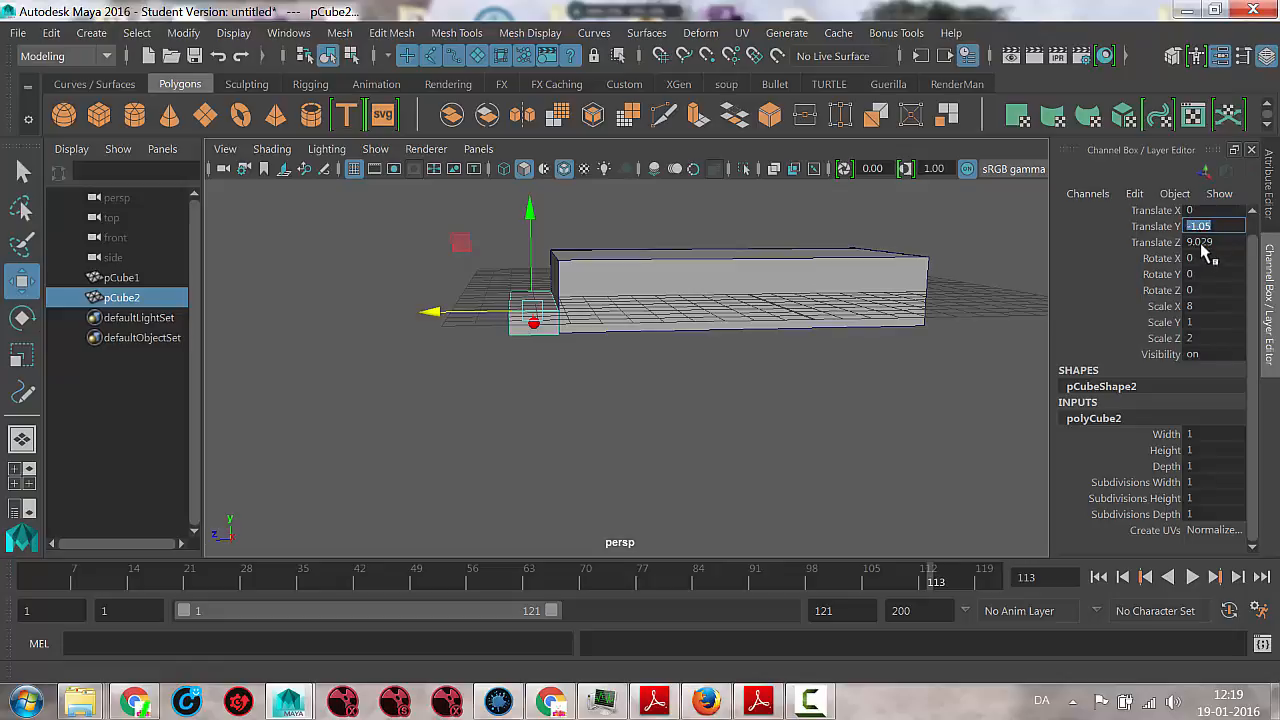
{"action": "left_click", "coordinate": [1201, 243]}
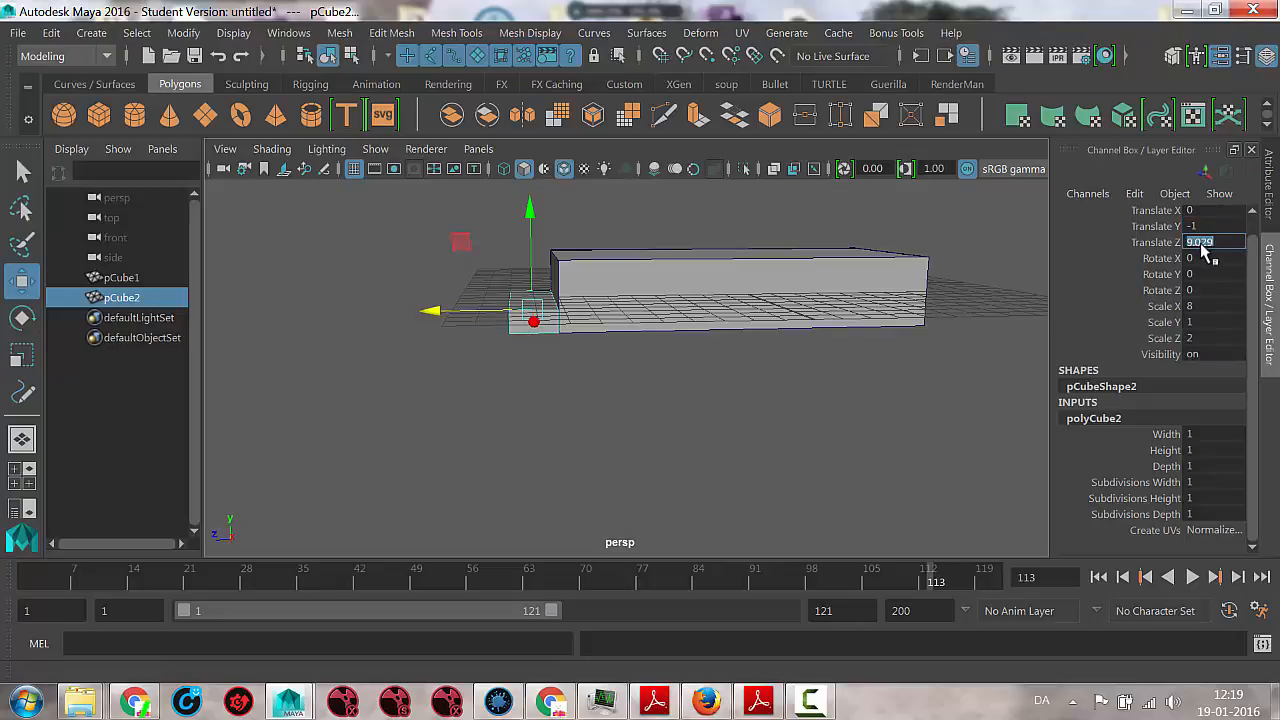
{"action": "type", "text": "9"}
{"action": "key", "text": "Tab"}
{"action": "left_click_drag", "start_coordinate": [446, 406], "coordinate": [540, 425], "text": "alt"}
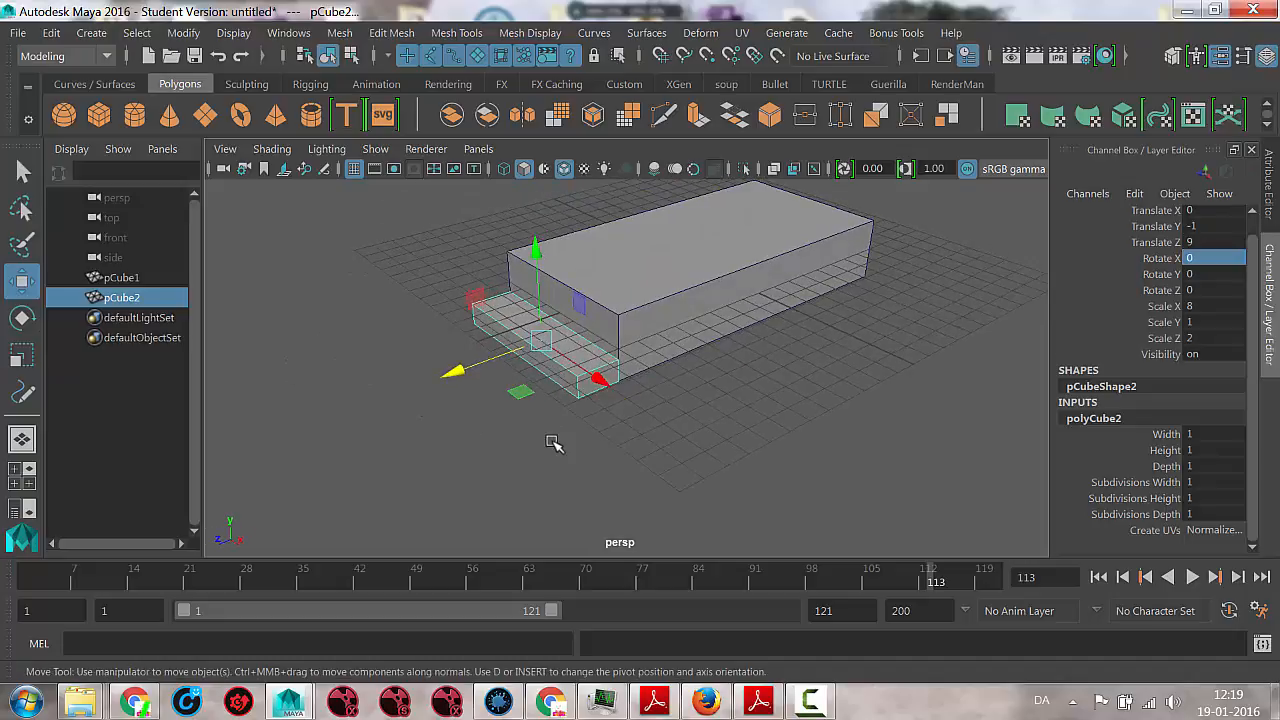
Create a third polygon cube, move it to about 8.7 along Z above the lower step, and set its Scale X to 8
{"action": "left_click", "coordinate": [99, 115]}
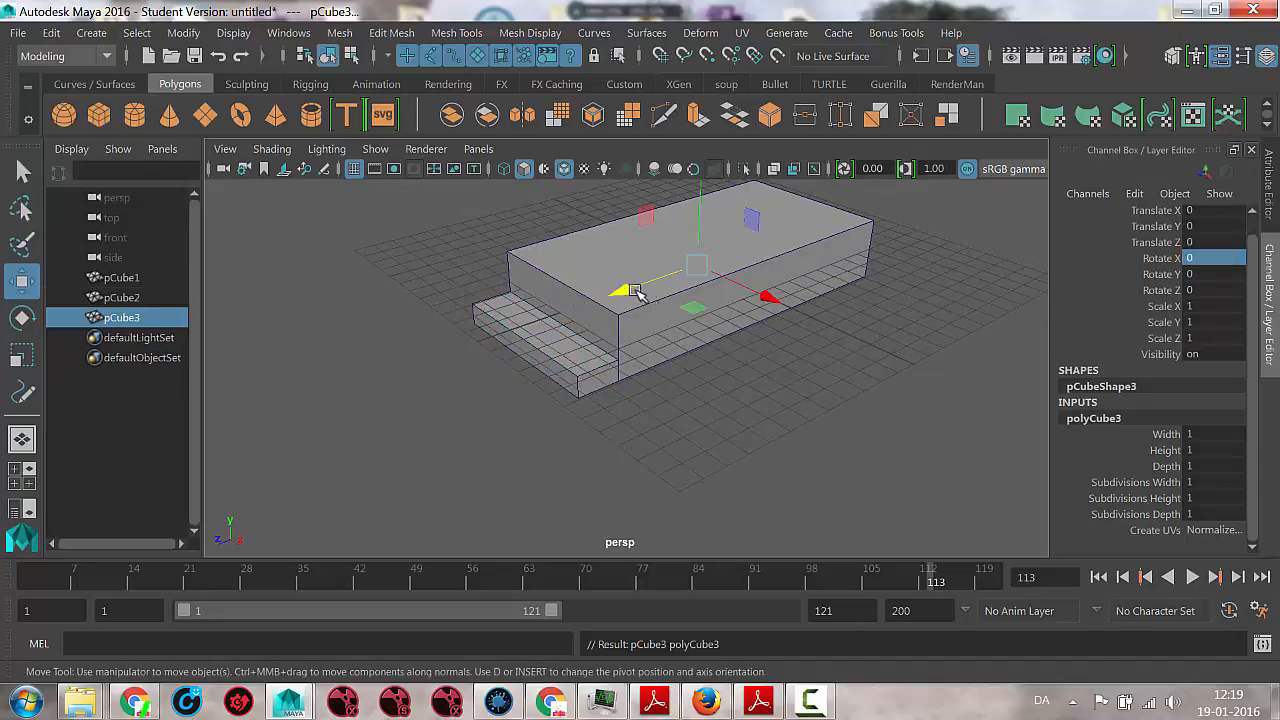
{"action": "left_click_drag", "start_coordinate": [620, 291], "coordinate": [456, 347]}
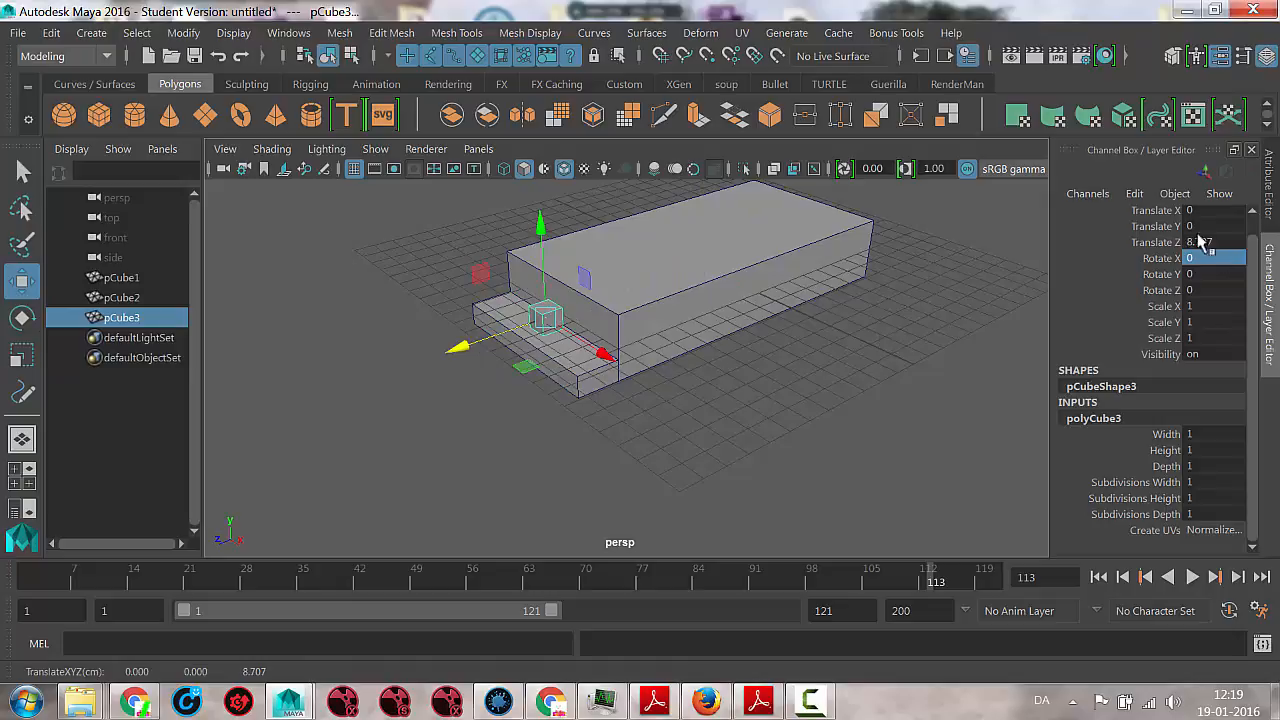
{"action": "left_click", "coordinate": [1196, 307]}
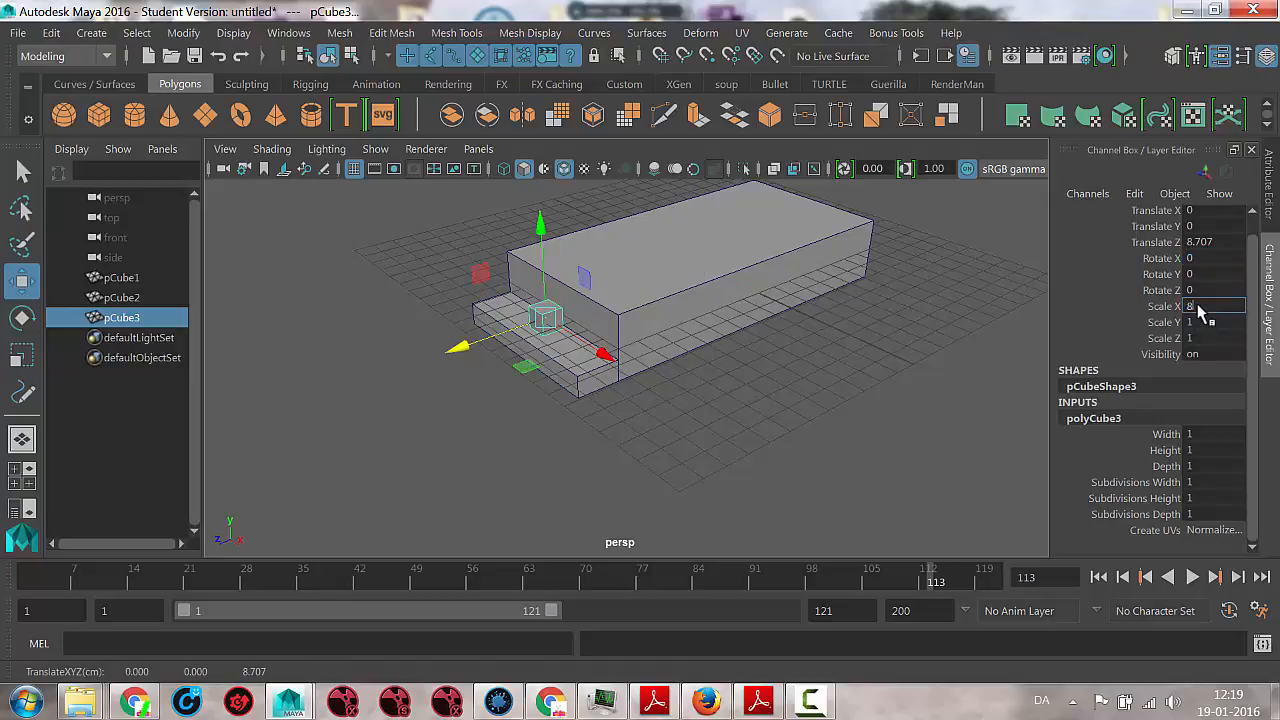
{"action": "type", "text": "8"}
{"action": "key", "text": "Return"}
Set the third cube's Translate Z to 8.5 so it sits against the block, and deselect it
{"action": "left_click", "coordinate": [1200, 243]}
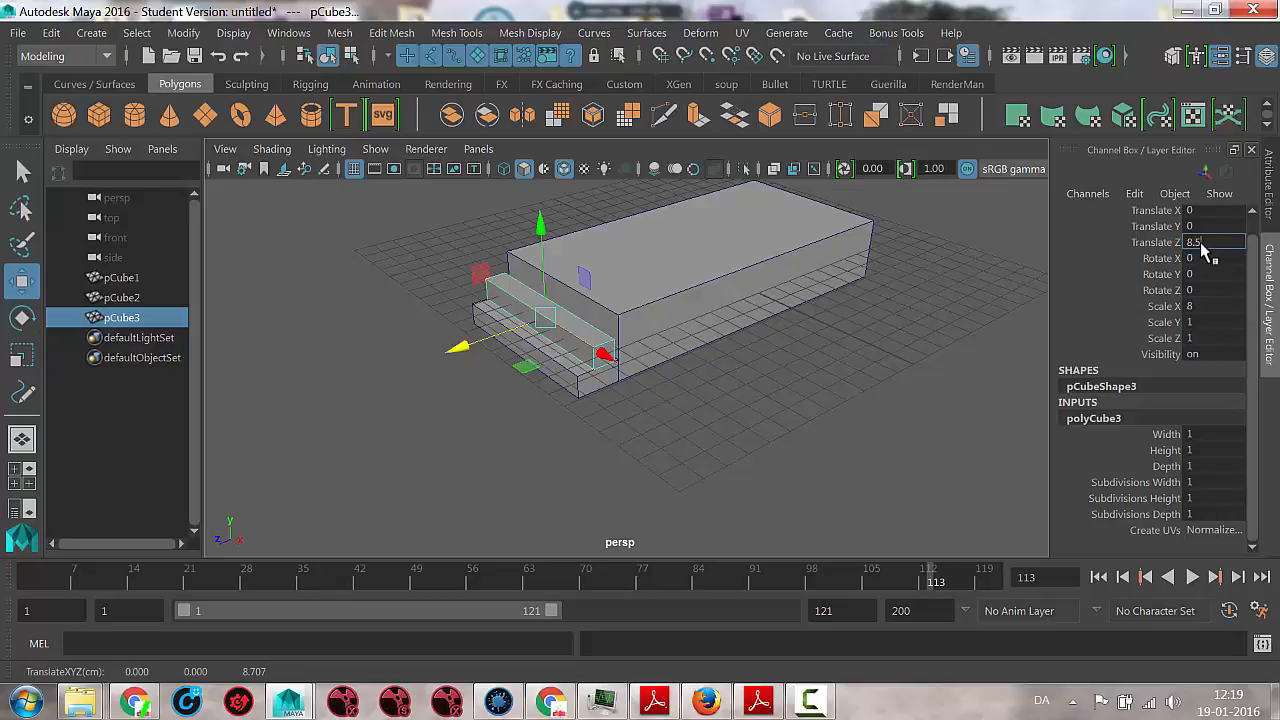
{"action": "key", "text": "Return"}
{"action": "left_click_drag", "start_coordinate": [708, 302], "coordinate": [514, 351], "text": "alt"}
{"action": "left_click", "coordinate": [672, 396]}
{"action": "left_click_drag", "start_coordinate": [825, 277], "coordinate": [635, 427], "text": "alt"}
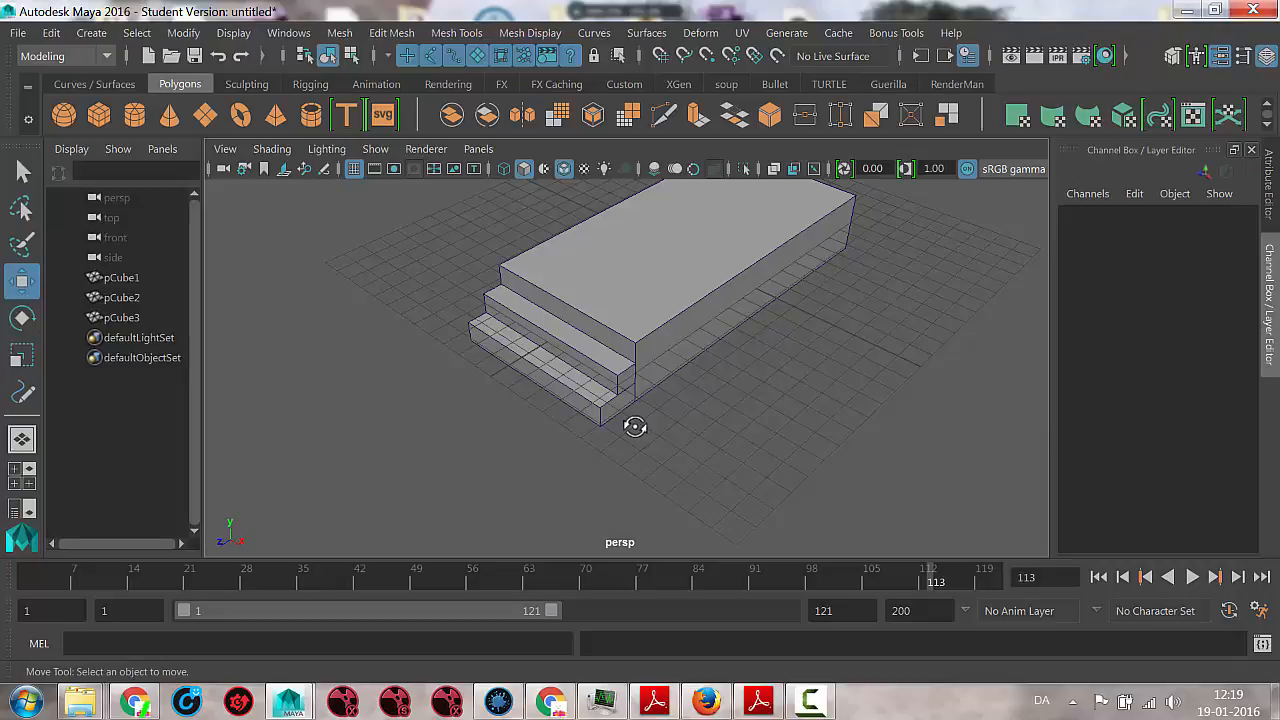
Create a fourth polygon cube and move it onto the block's top near its long side edge, about 3.3 along X and 2 along Y
{"action": "left_click", "coordinate": [99, 114]}
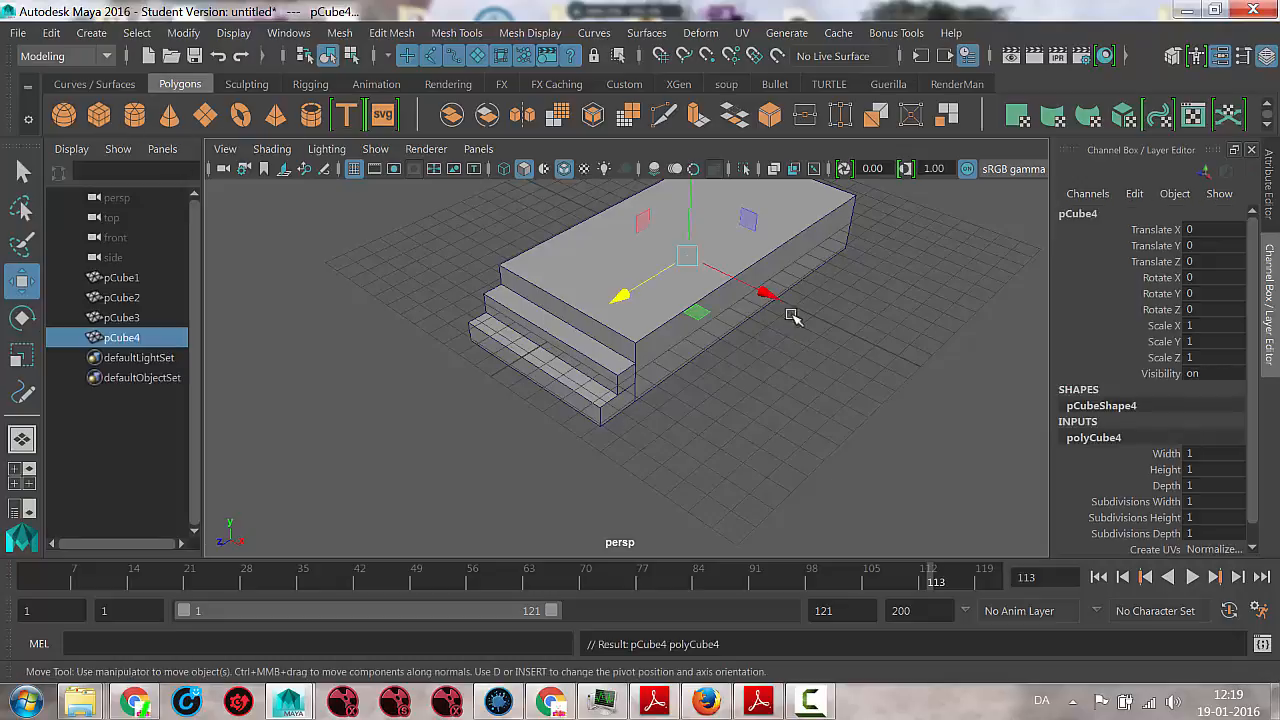
{"action": "left_click", "coordinate": [694, 200]}
{"action": "left_click_drag", "start_coordinate": [724, 350], "coordinate": [698, 439], "text": "alt"}
{"action": "right_click_drag", "start_coordinate": [698, 439], "coordinate": [767, 425], "text": "alt"}
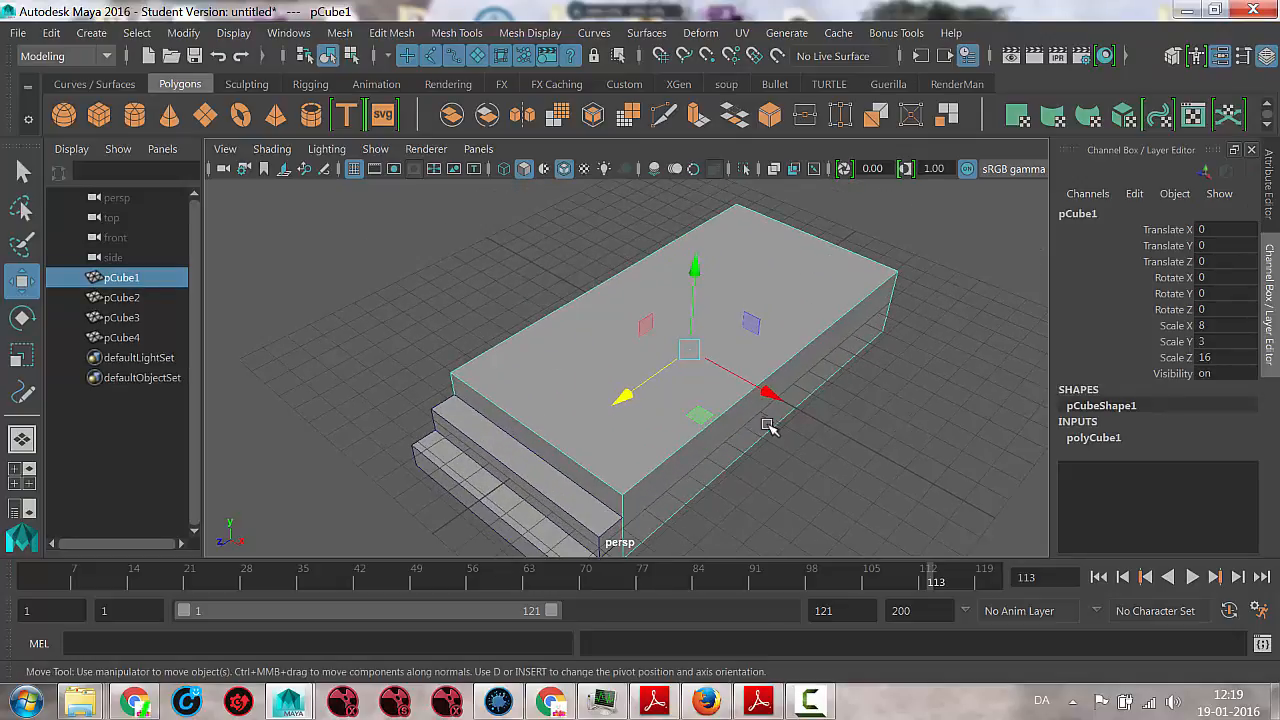
{"action": "key", "text": "ctrl+z"}
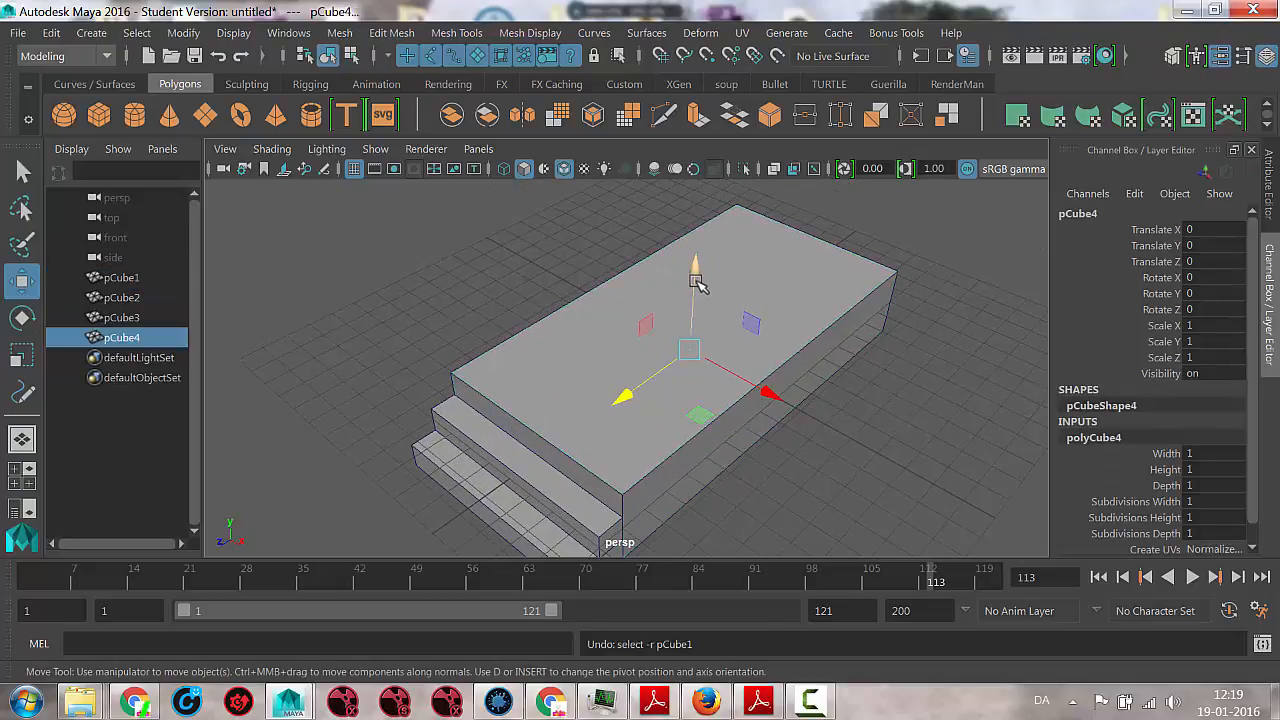
{"action": "left_click_drag", "start_coordinate": [698, 282], "coordinate": [697, 240]}
{"action": "left_click_drag", "start_coordinate": [766, 337], "coordinate": [858, 390]}
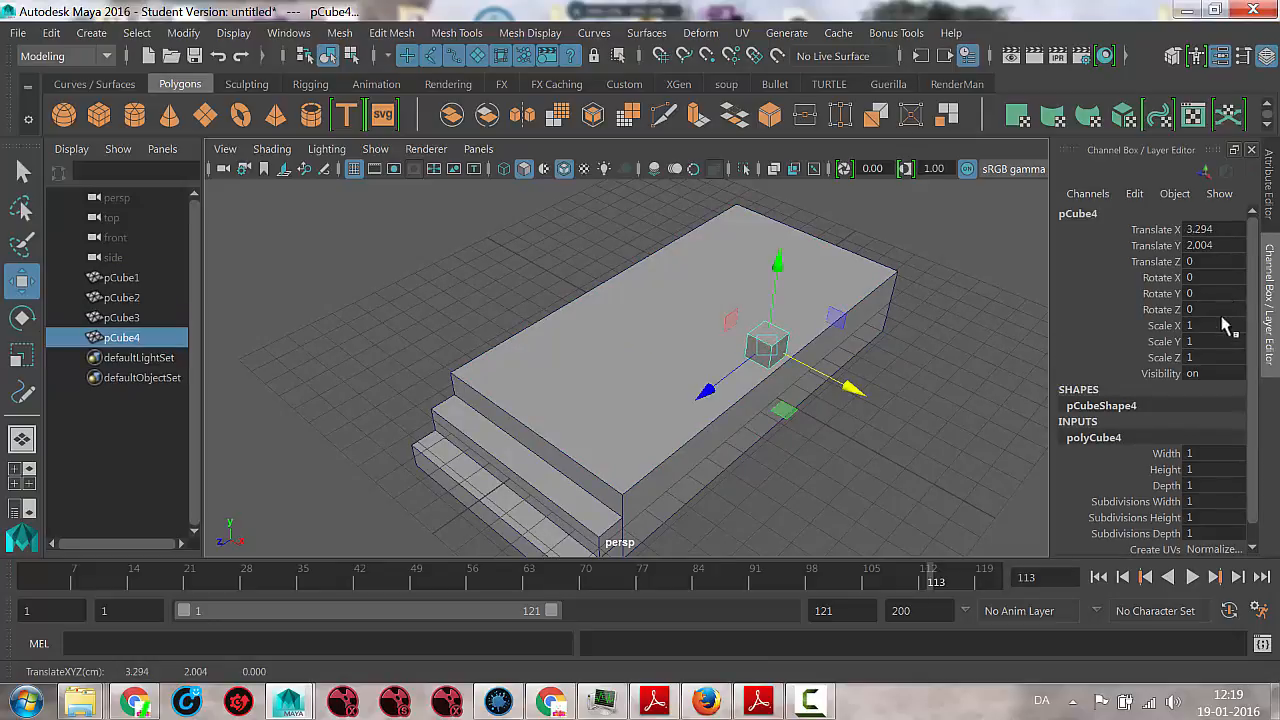
Set the fourth cube's Scale Y to 0.5 and lower it toward the block's top face, to about 3.5 in X and 1.72 in Y
{"action": "left_click", "coordinate": [1192, 342]}
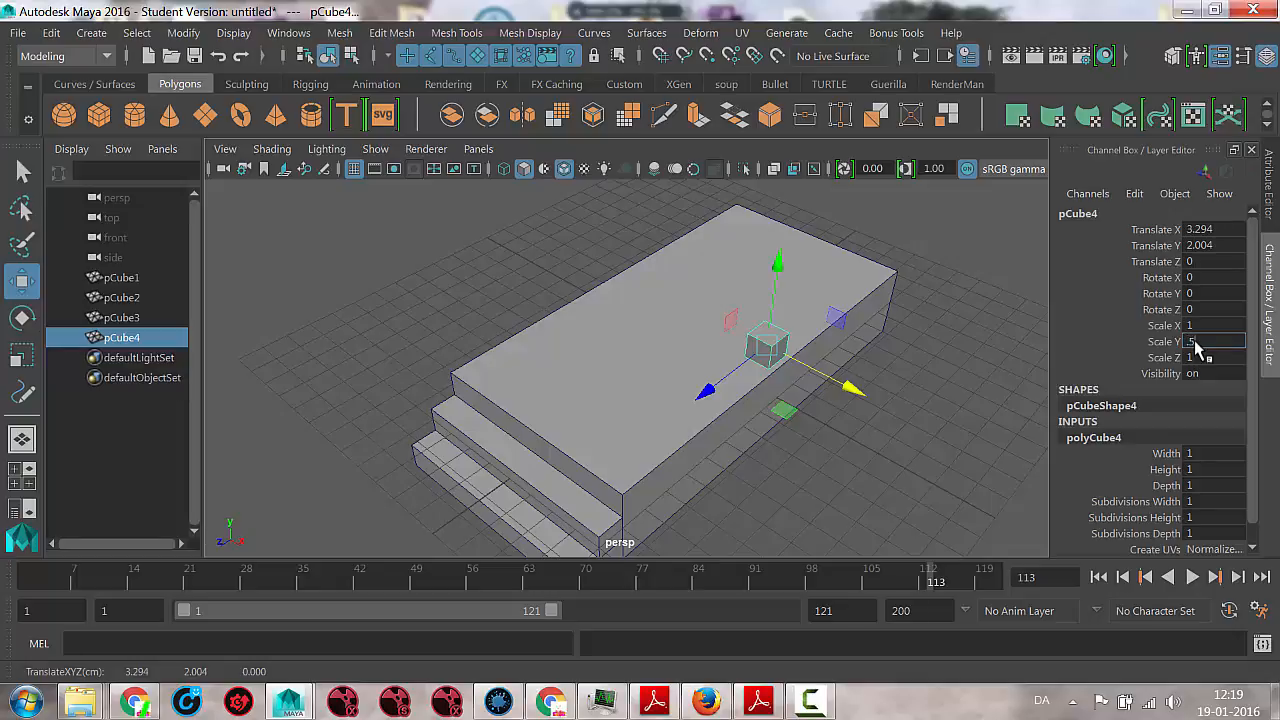
{"action": "key", "text": "Return"}
{"action": "left_click_drag", "start_coordinate": [666, 360], "coordinate": [606, 314], "text": "alt"}
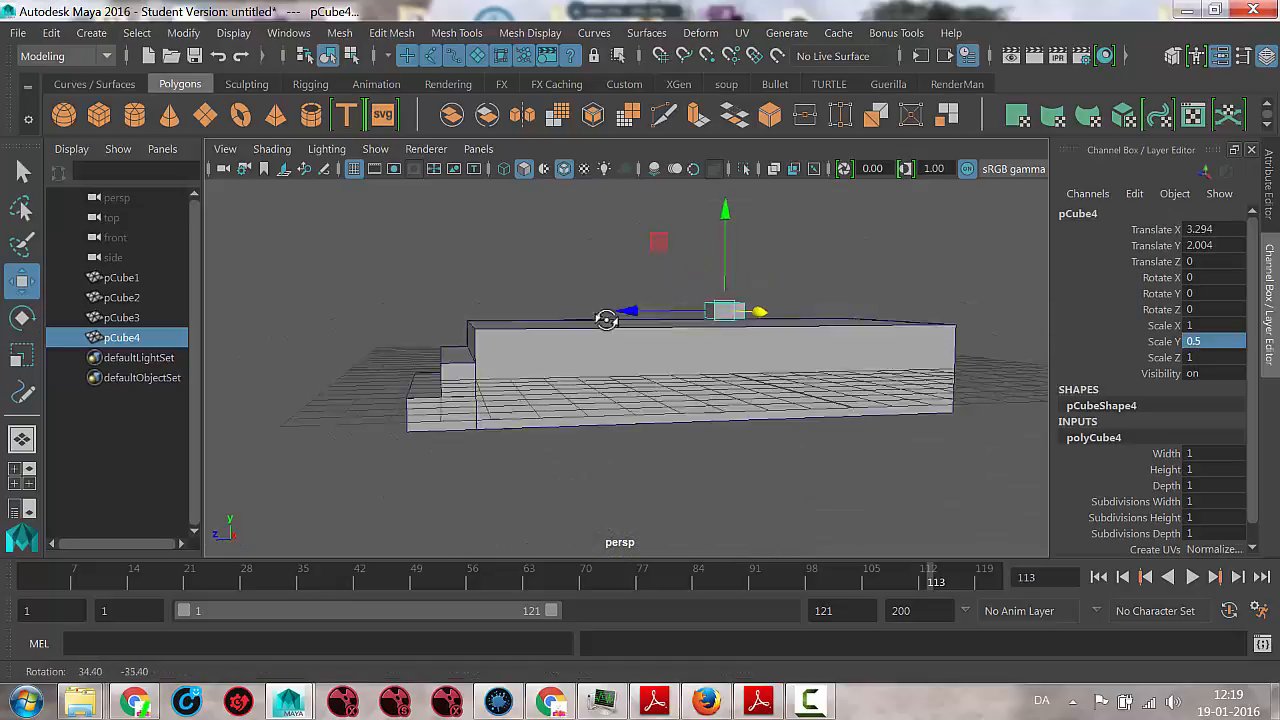
{"action": "right_click_drag", "start_coordinate": [606, 314], "coordinate": [771, 323], "text": "alt"}
{"action": "left_click_drag", "start_coordinate": [787, 195], "coordinate": [789, 211]}
{"action": "left_click_drag", "start_coordinate": [774, 286], "coordinate": [953, 340], "text": "alt"}
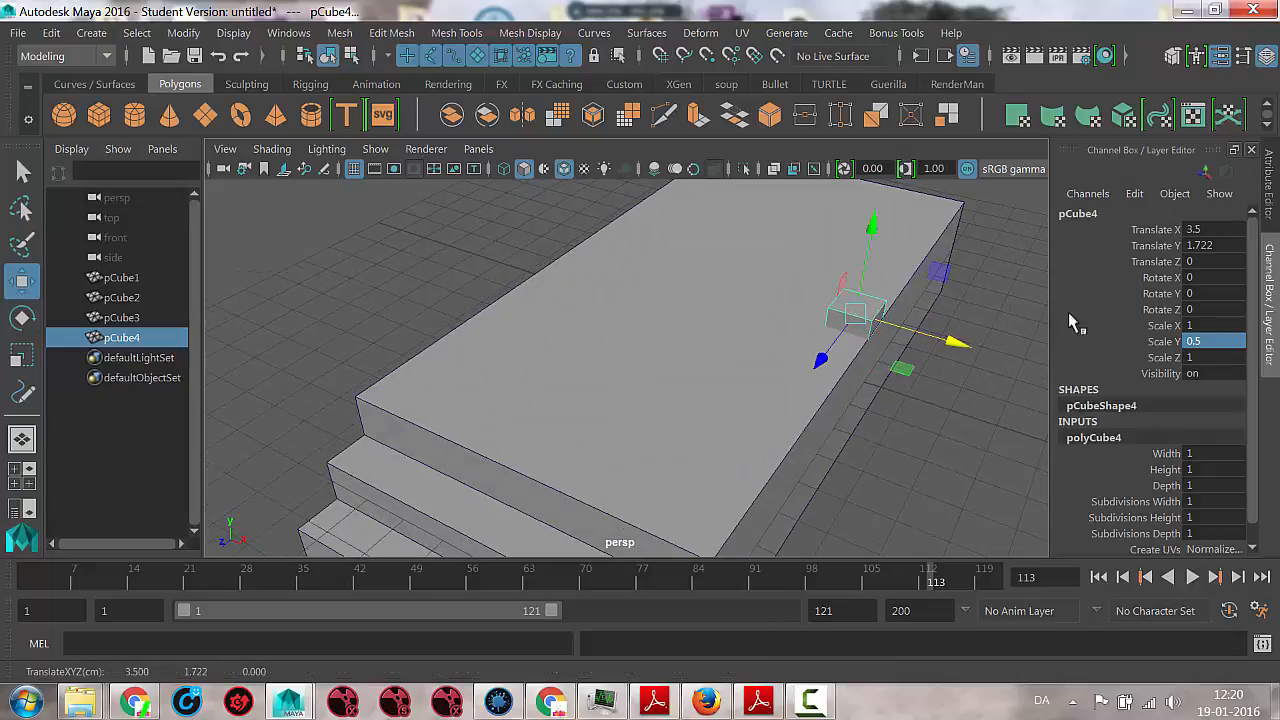
Set the fourth cube's Translate X to 3.5 and Translate Y to 1.75 so it rests exactly on the block's edge
{"action": "double_click", "coordinate": [1211, 231]}
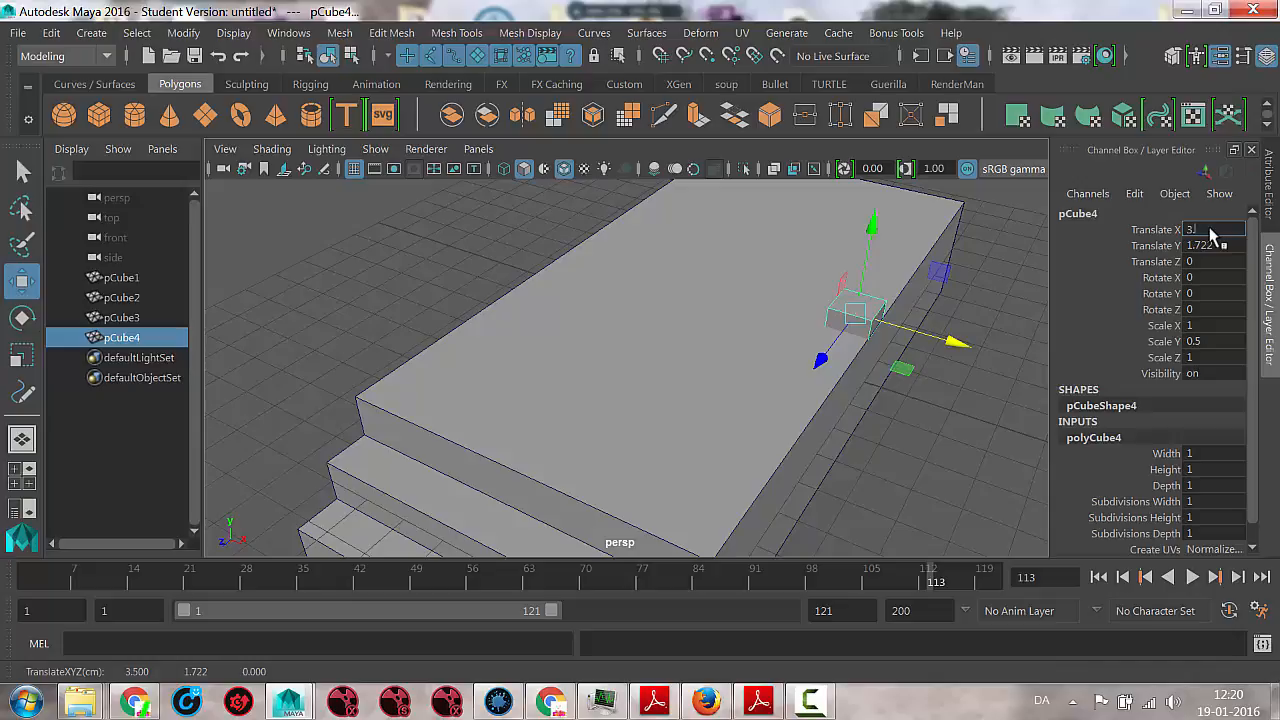
{"action": "key", "text": "Return"}
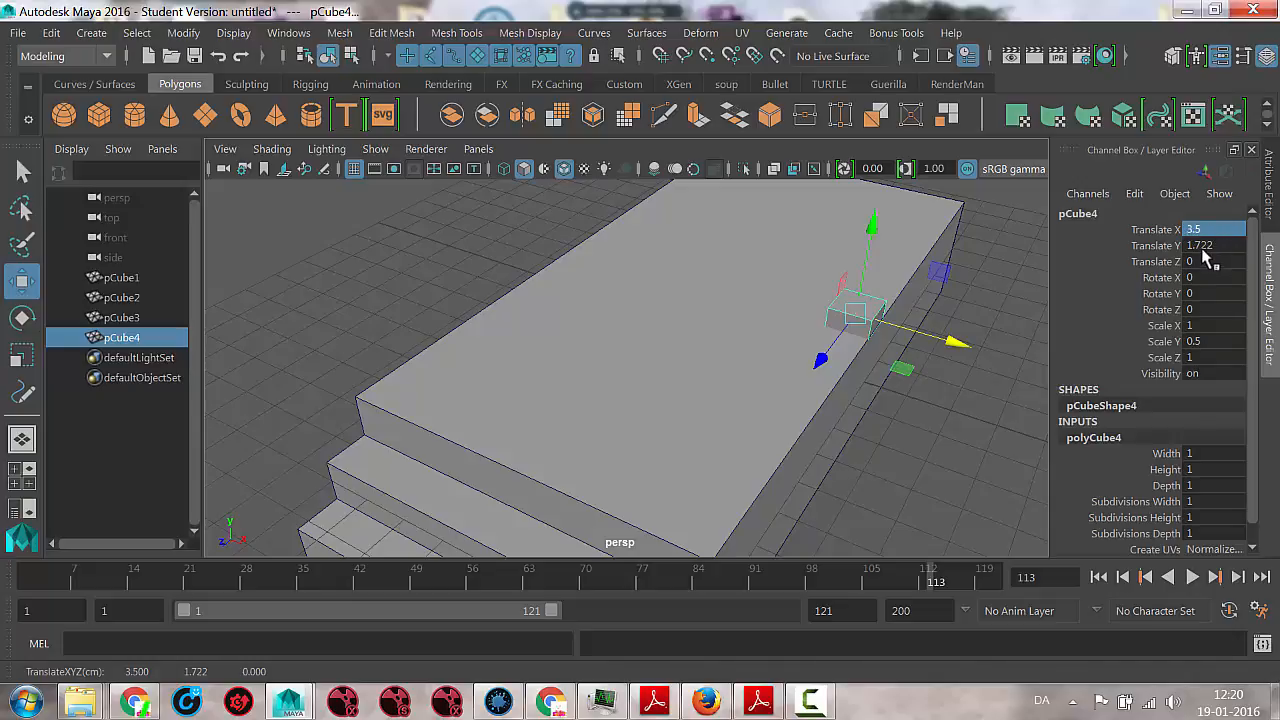
{"action": "double_click", "coordinate": [1203, 248]}
{"action": "key", "text": "Return"}
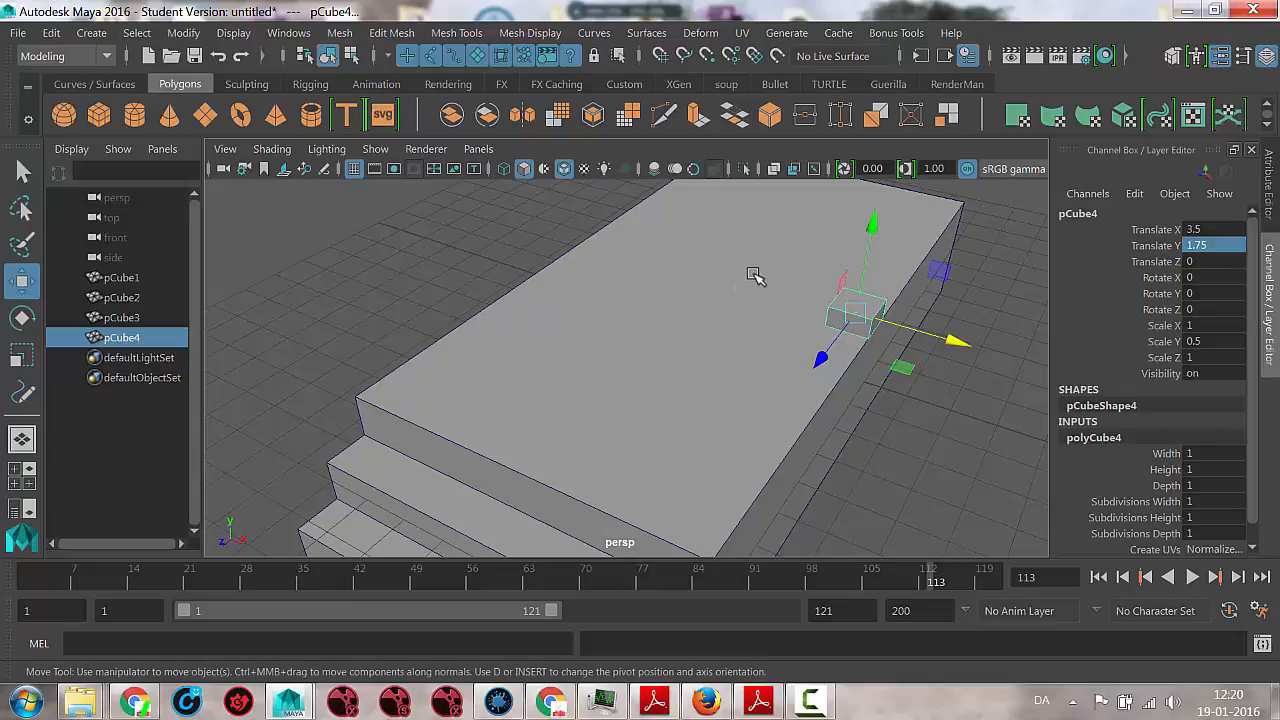
{"action": "left_click_drag", "start_coordinate": [751, 277], "coordinate": [700, 263], "text": "alt"}
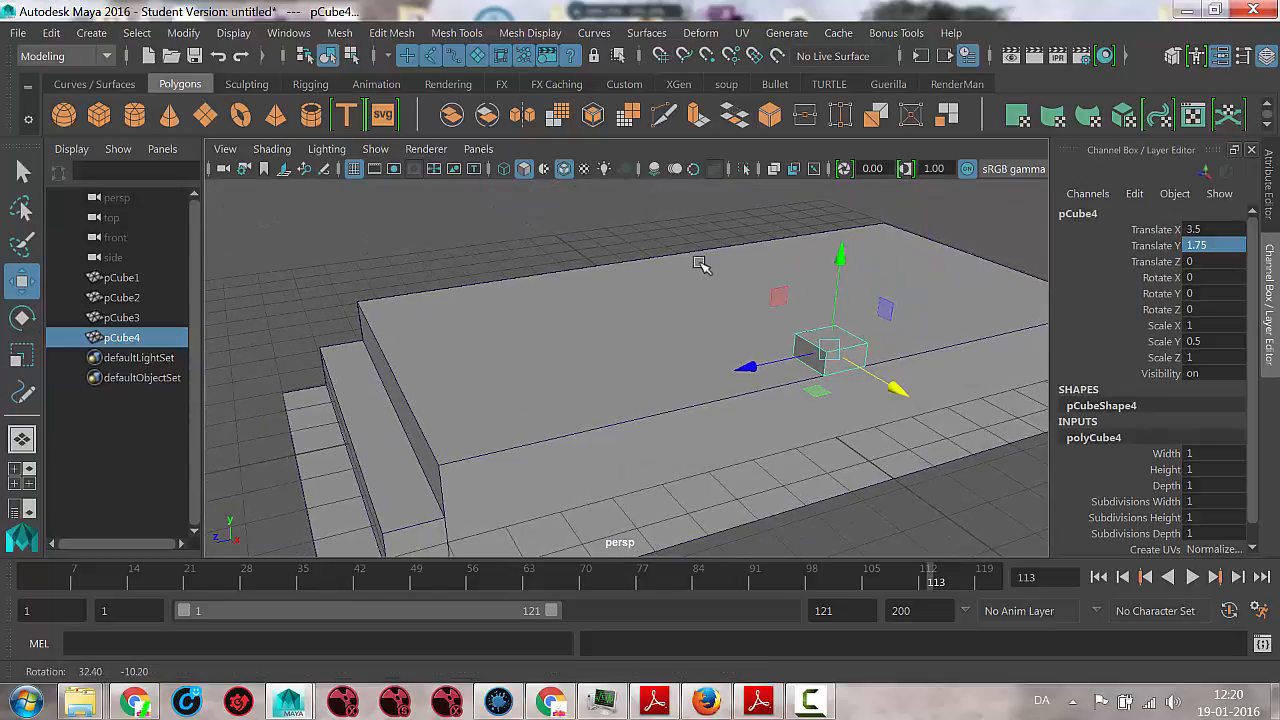
{"action": "middle_click_drag", "start_coordinate": [677, 275], "coordinate": [585, 272], "text": "alt"}
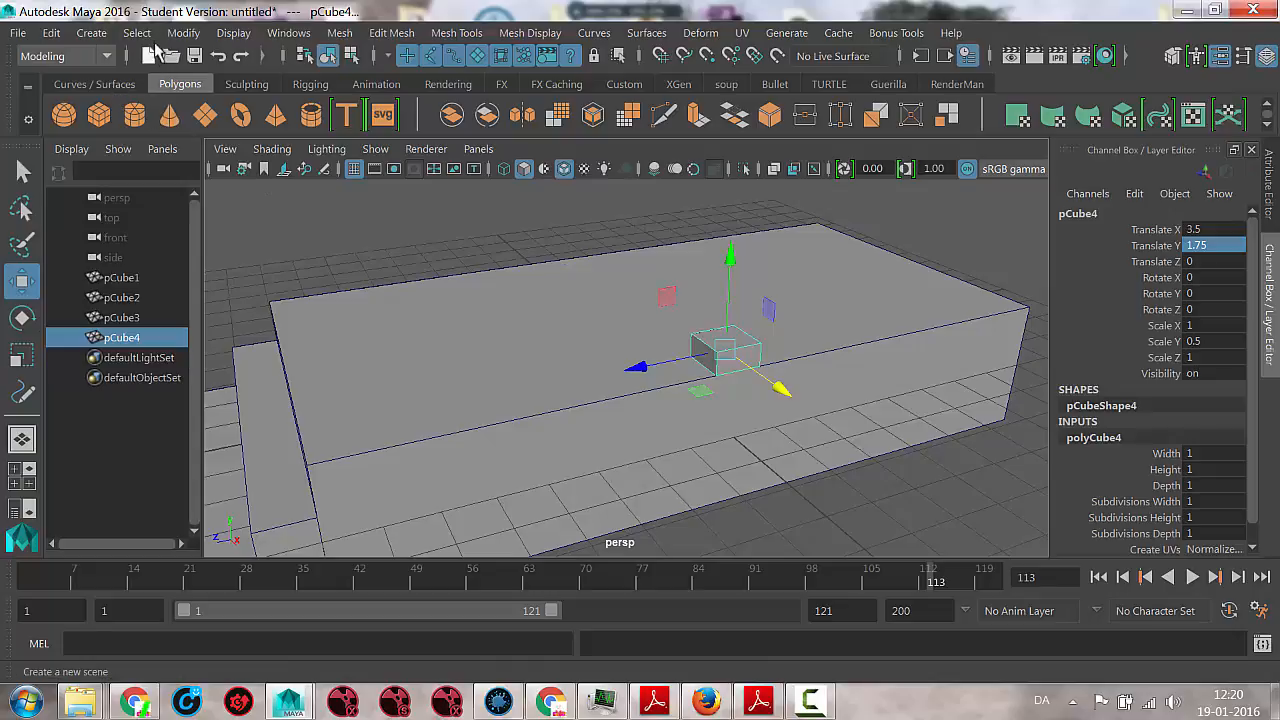
{"action": "left_click", "coordinate": [91, 32]}
{"action": "mouse_move", "coordinate": [111, 86]}
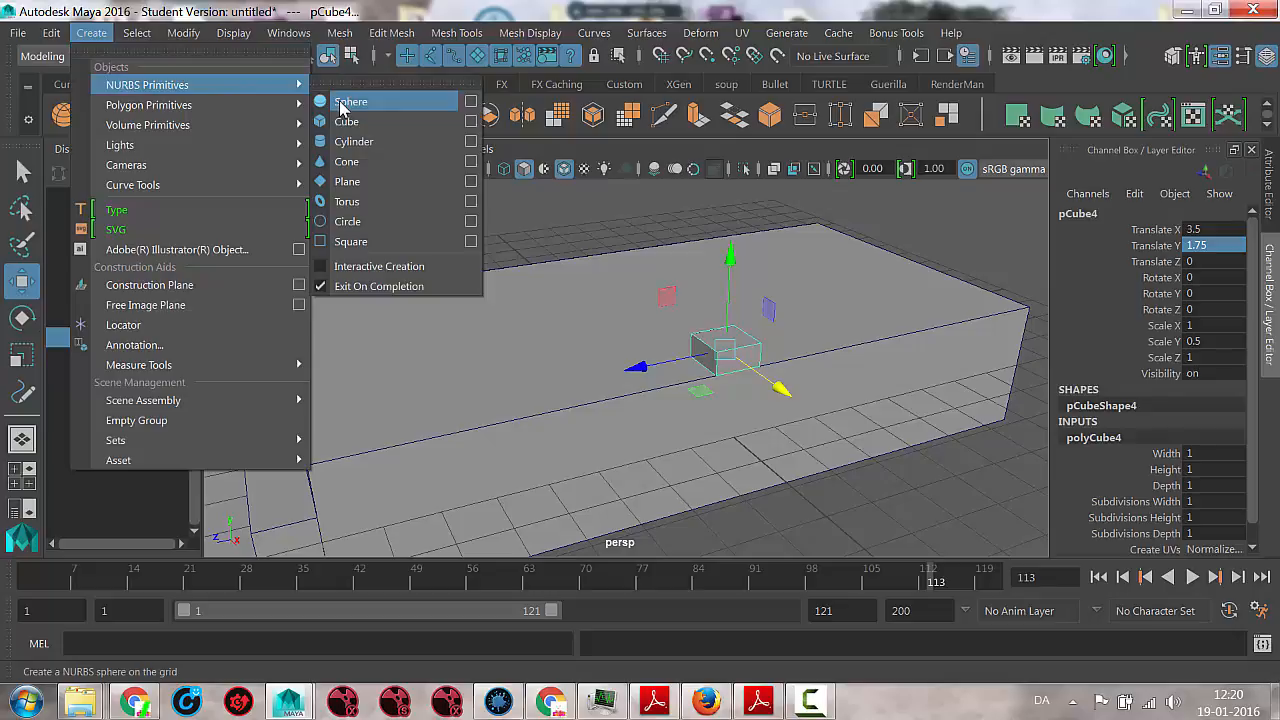
{"action": "left_click", "coordinate": [149, 9]}
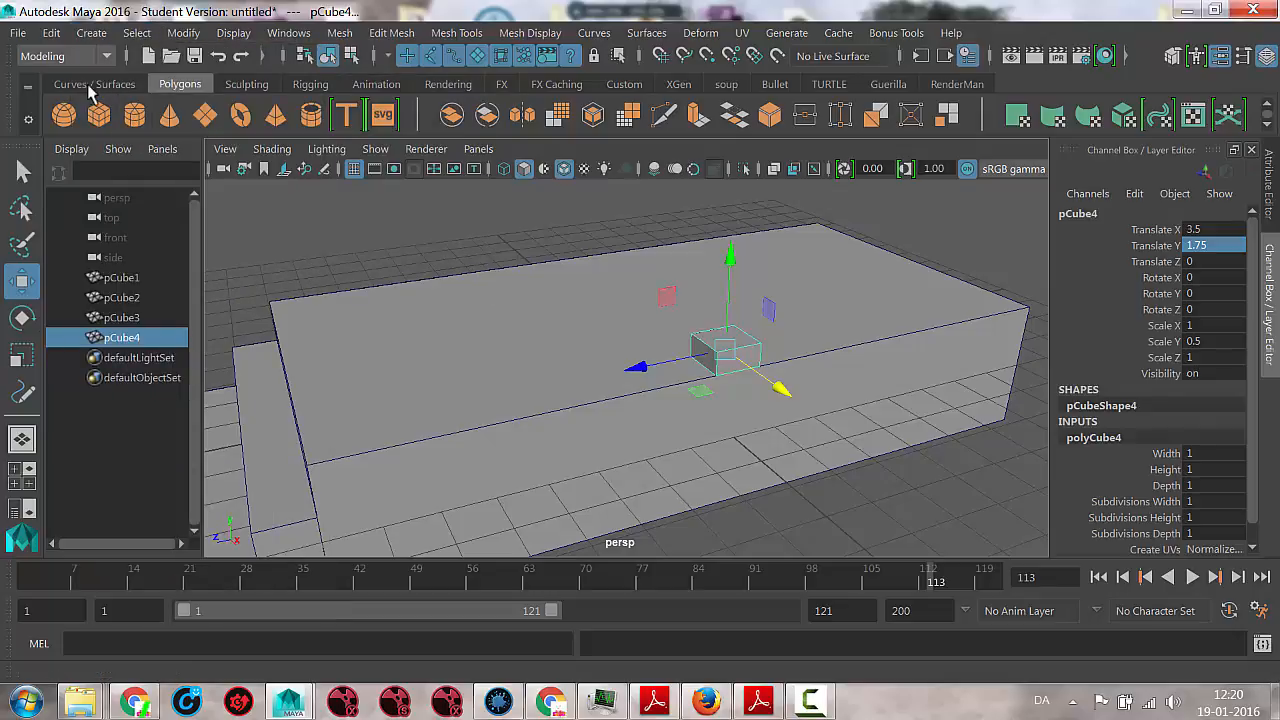
Create a NURBS sphere and raise it above the block's top to about 3.11 along Y
{"action": "left_click", "coordinate": [95, 85]}
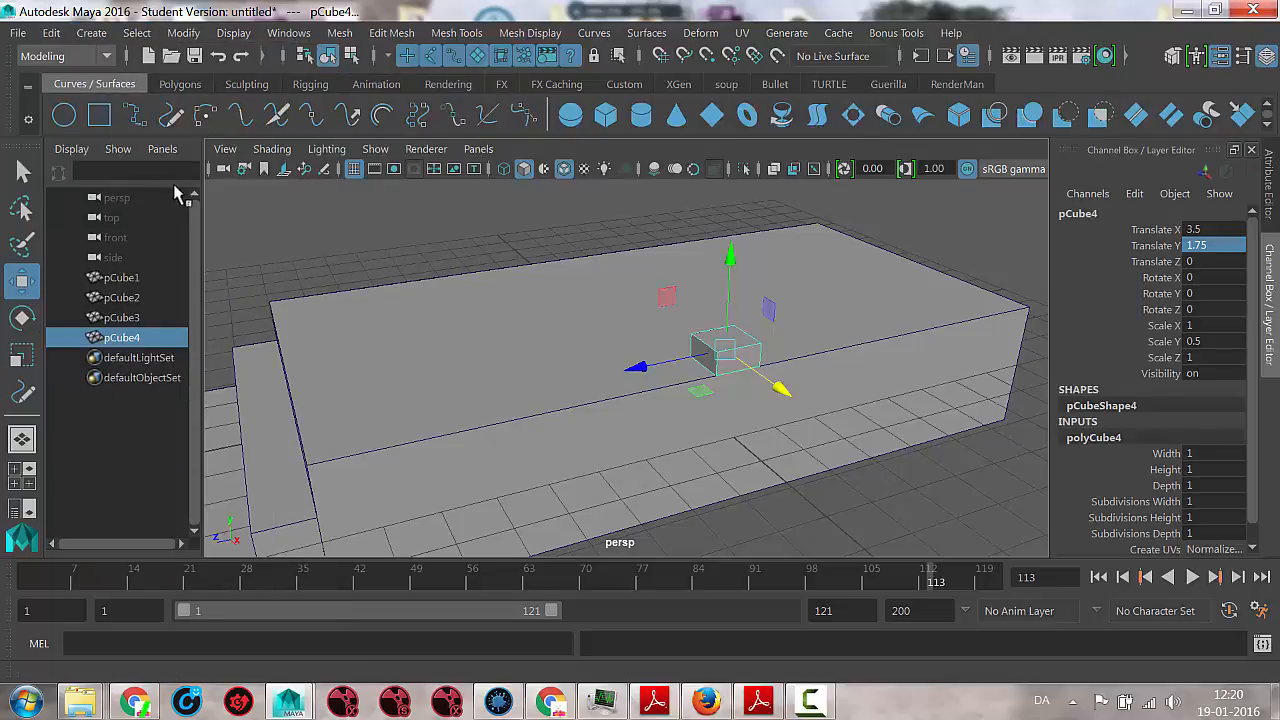
{"action": "left_click", "coordinate": [570, 115]}
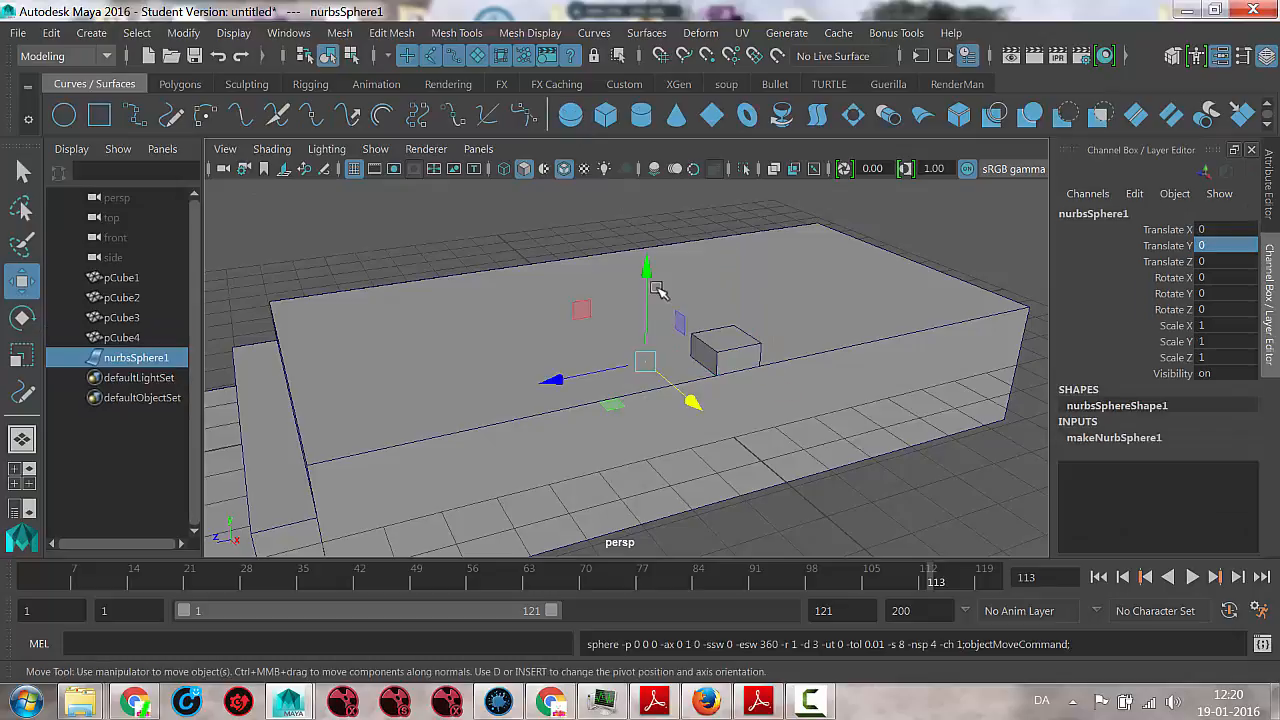
{"action": "left_click_drag", "start_coordinate": [655, 282], "coordinate": [661, 173]}
{"action": "left_click_drag", "start_coordinate": [651, 233], "coordinate": [652, 191]}
{"action": "middle_click_drag", "start_coordinate": [648, 276], "coordinate": [623, 366], "text": "alt"}
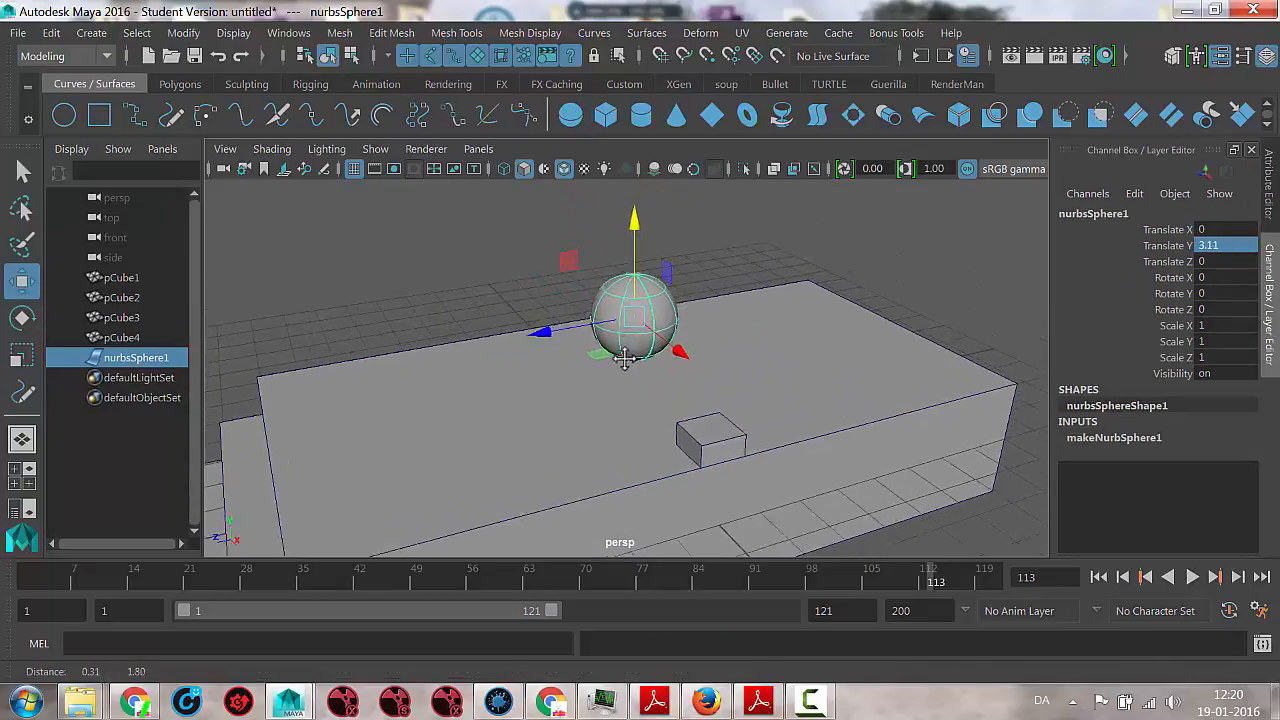
{"action": "left_click_drag", "start_coordinate": [623, 366], "coordinate": [586, 383], "text": "alt"}
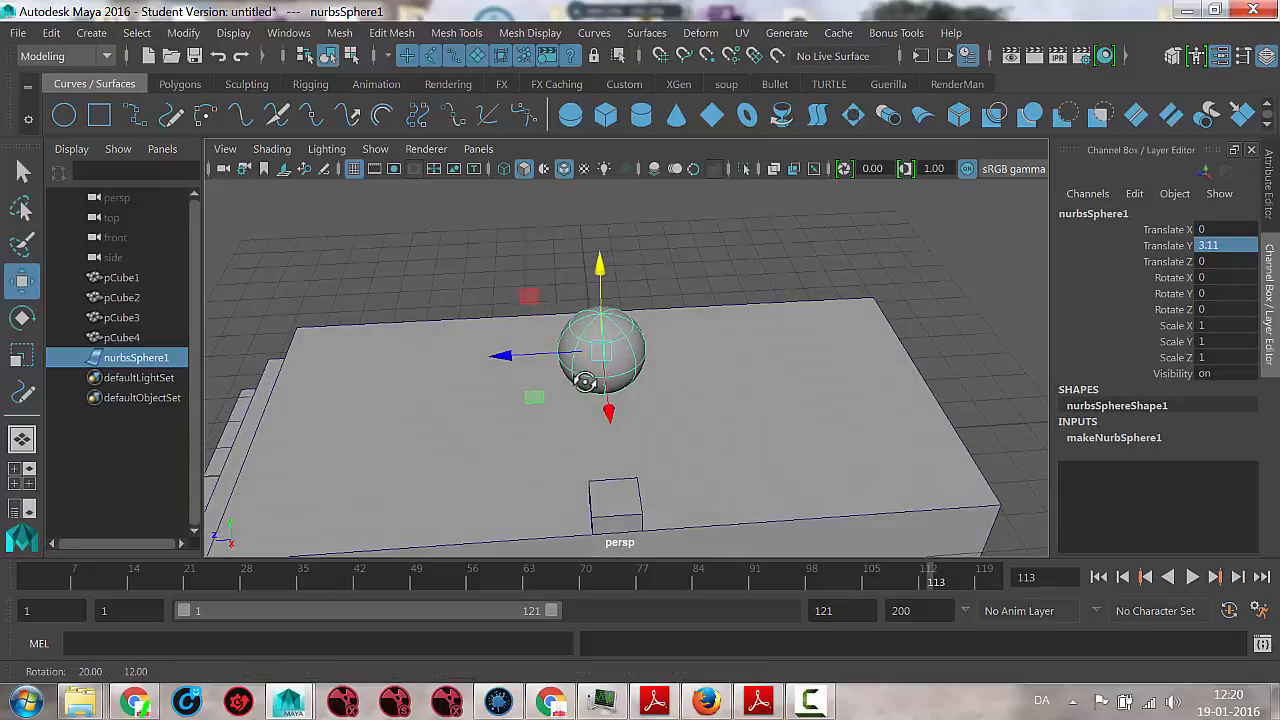
Cut the NURBS sphere down to a half sphere by setting its End Sweep to 180
{"action": "left_click", "coordinate": [1108, 440]}
{"action": "scroll", "coordinate": [1192, 433], "scroll_direction": "down", "scroll_amount": 1}
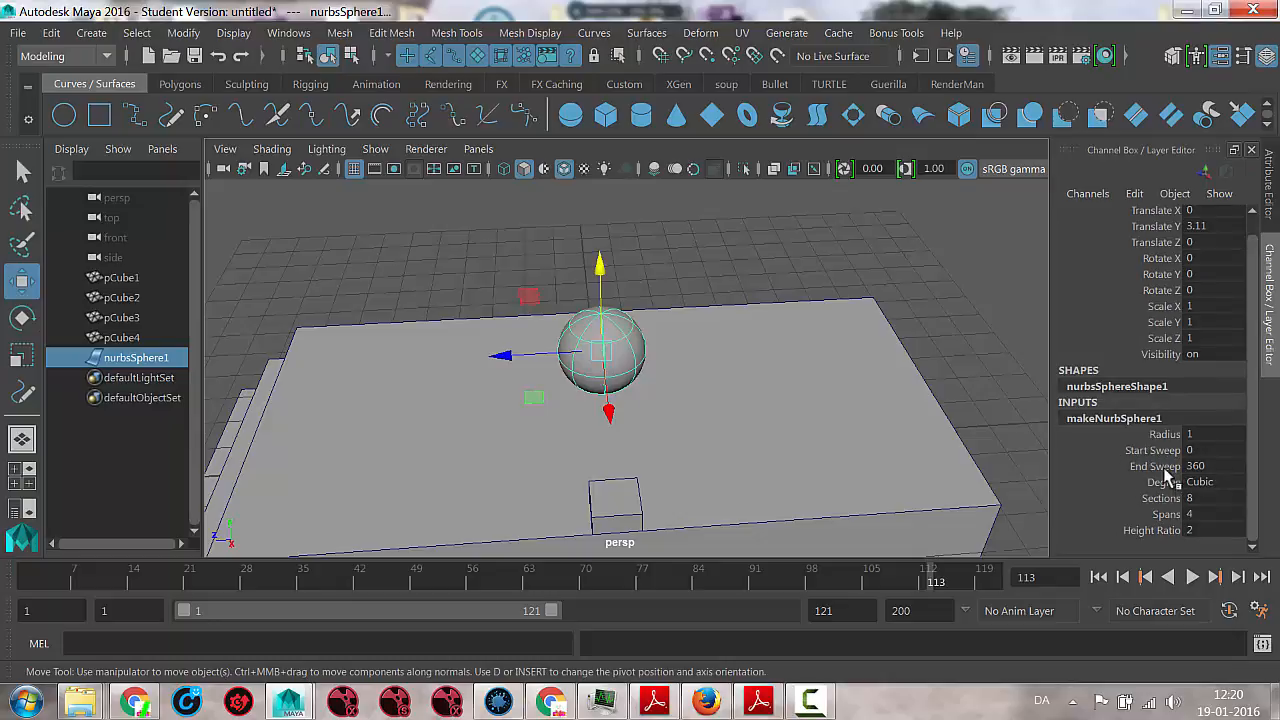
{"action": "left_click", "coordinate": [1159, 465]}
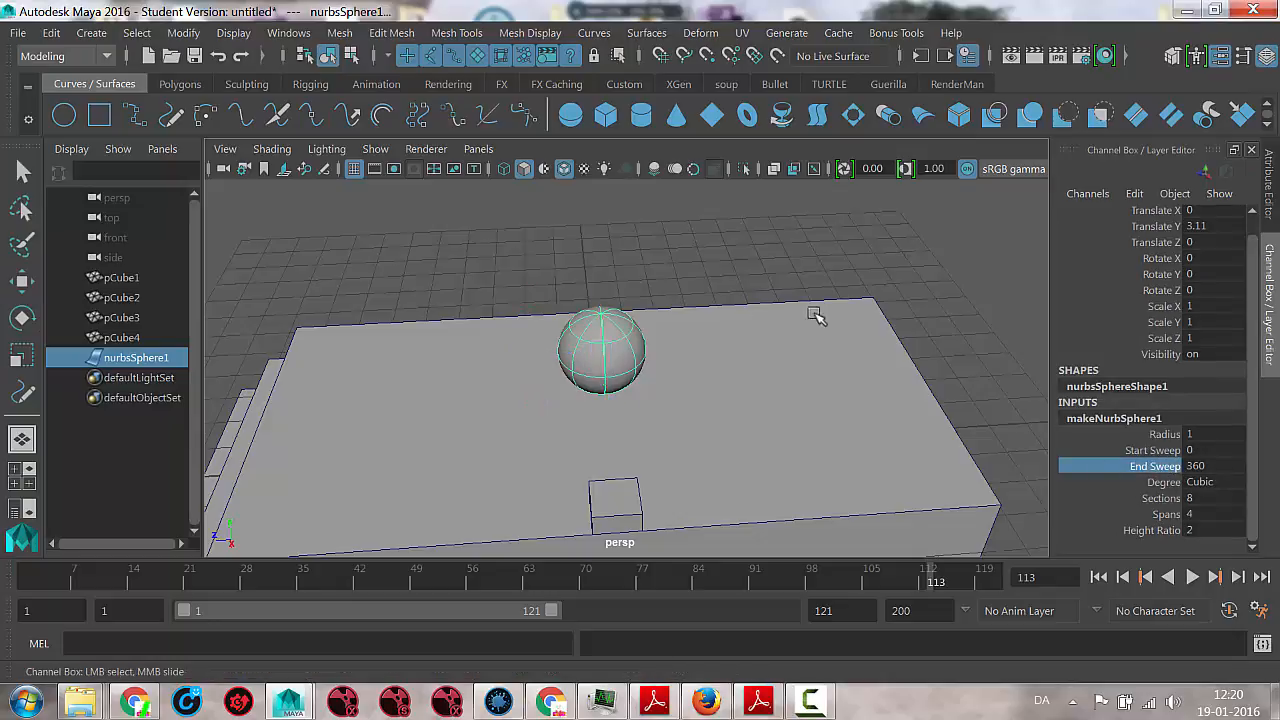
{"action": "middle_click_drag", "start_coordinate": [853, 331], "coordinate": [790, 332]}
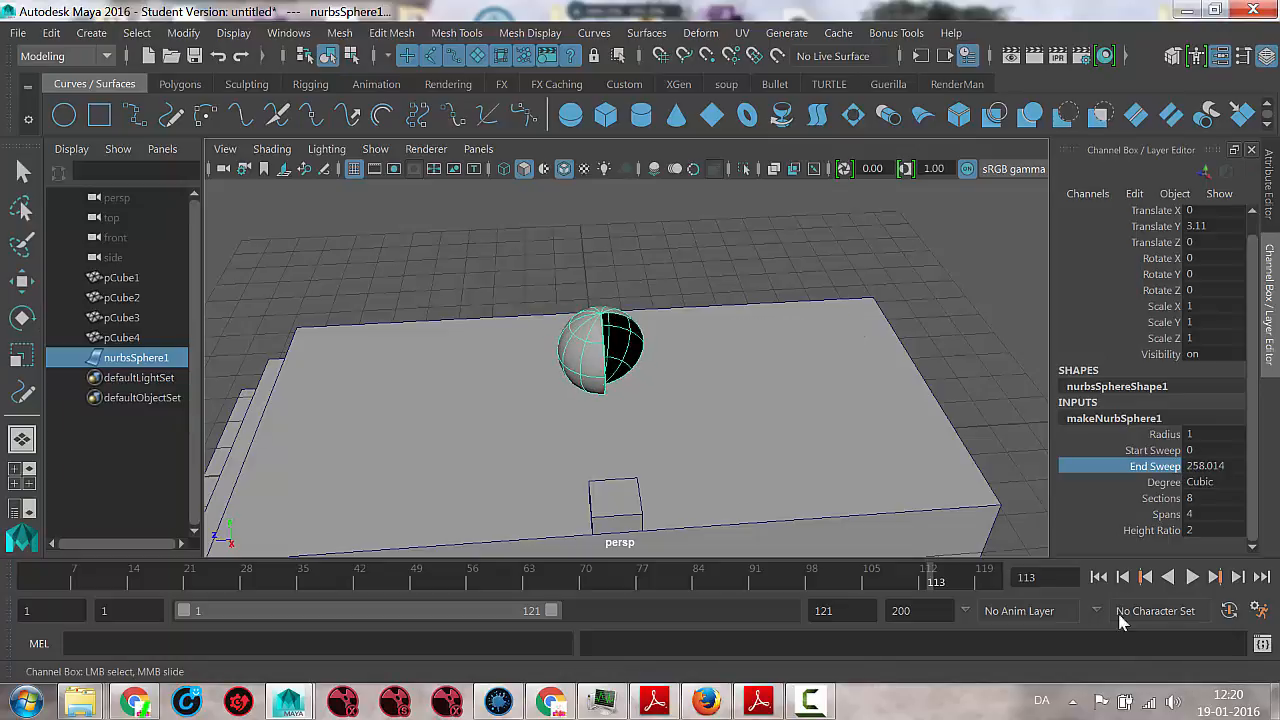
{"action": "double_click", "coordinate": [1218, 466]}
{"action": "type", "text": "1"}
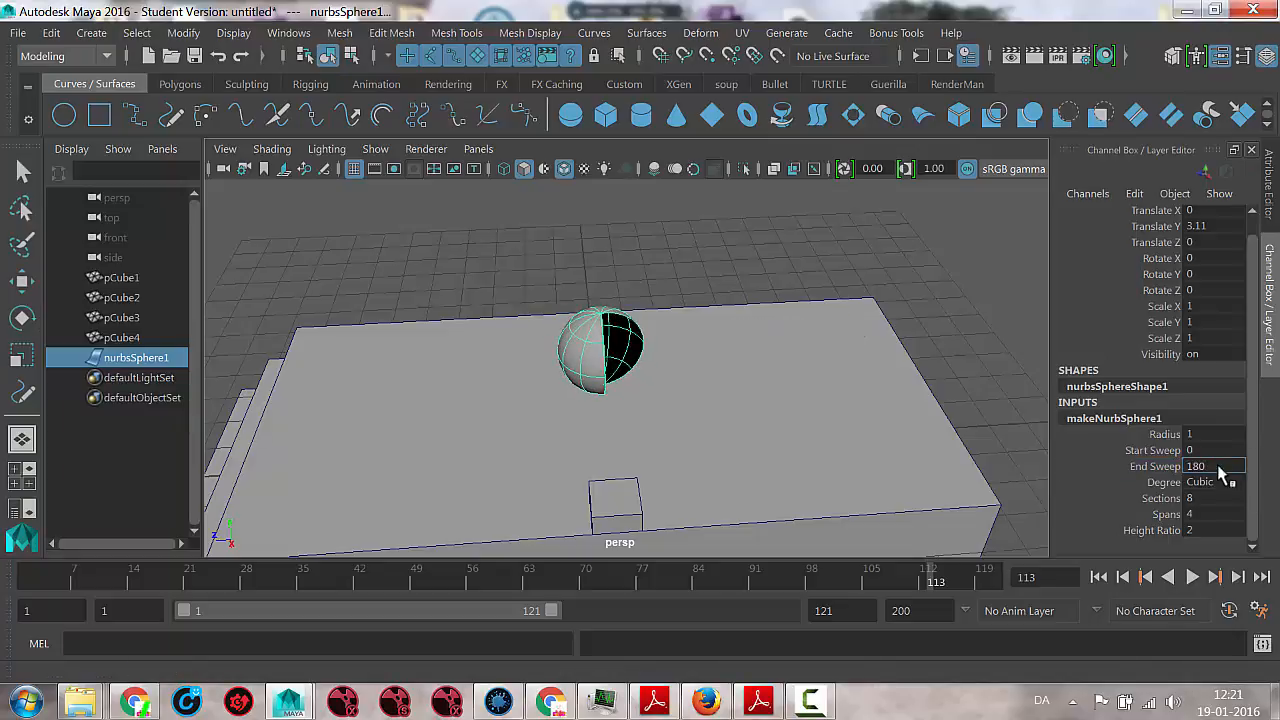
{"action": "type", "text": "80"}
{"action": "key", "text": "Return"}
{"action": "left_click_drag", "start_coordinate": [591, 443], "coordinate": [536, 424], "text": "alt"}
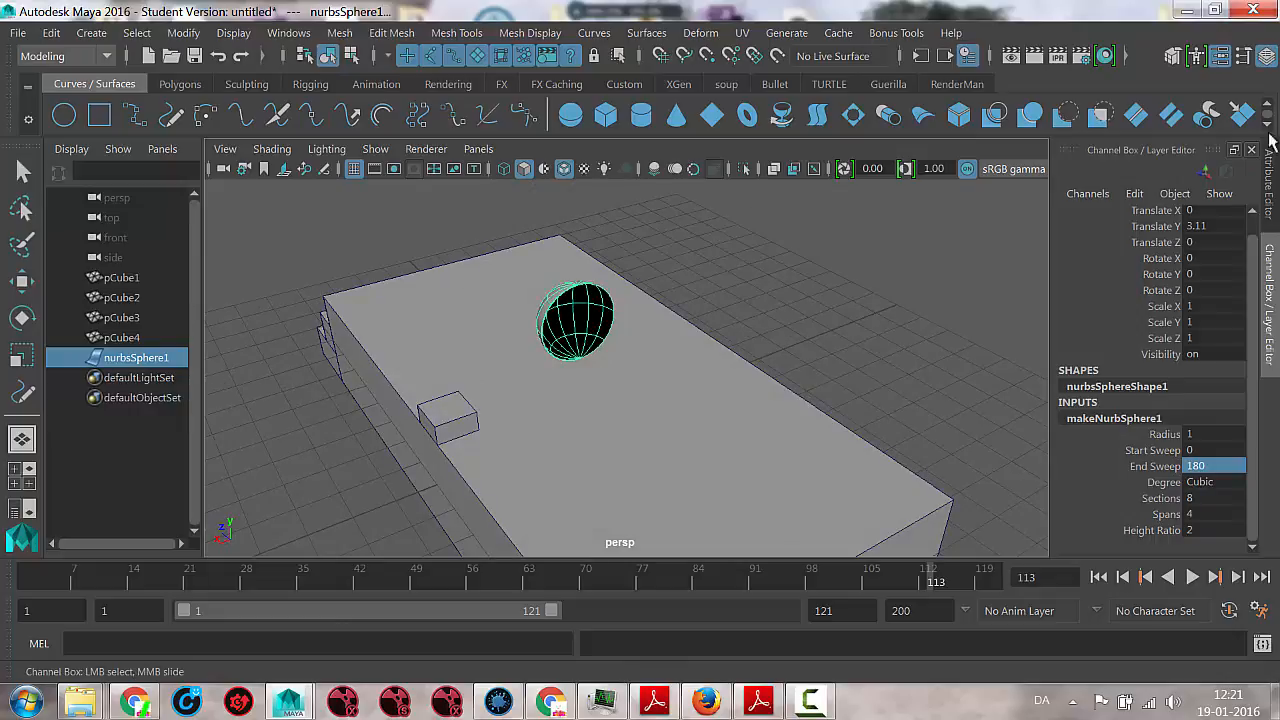
Position the half sphere at the small cube with Translate X at 3.5 and Translate Y at 2
{"action": "left_click", "coordinate": [1200, 212]}
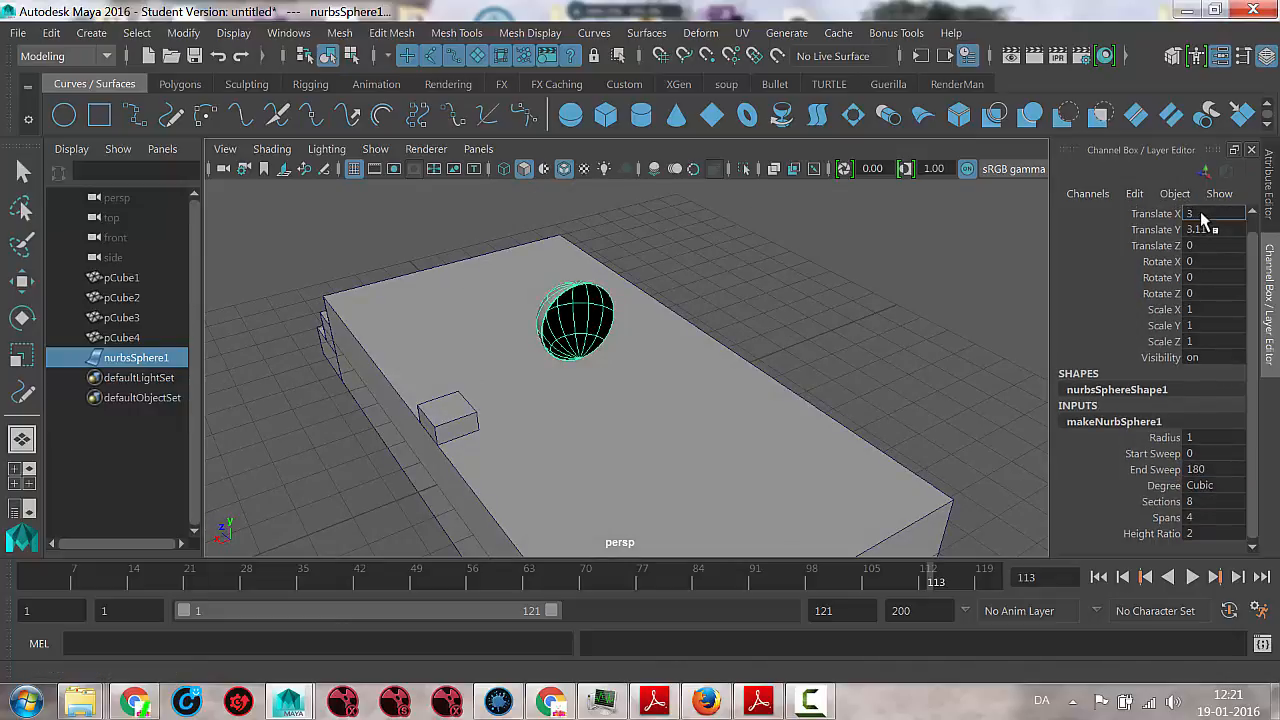
{"action": "type", "text": "3.5"}
{"action": "key", "text": "Return"}
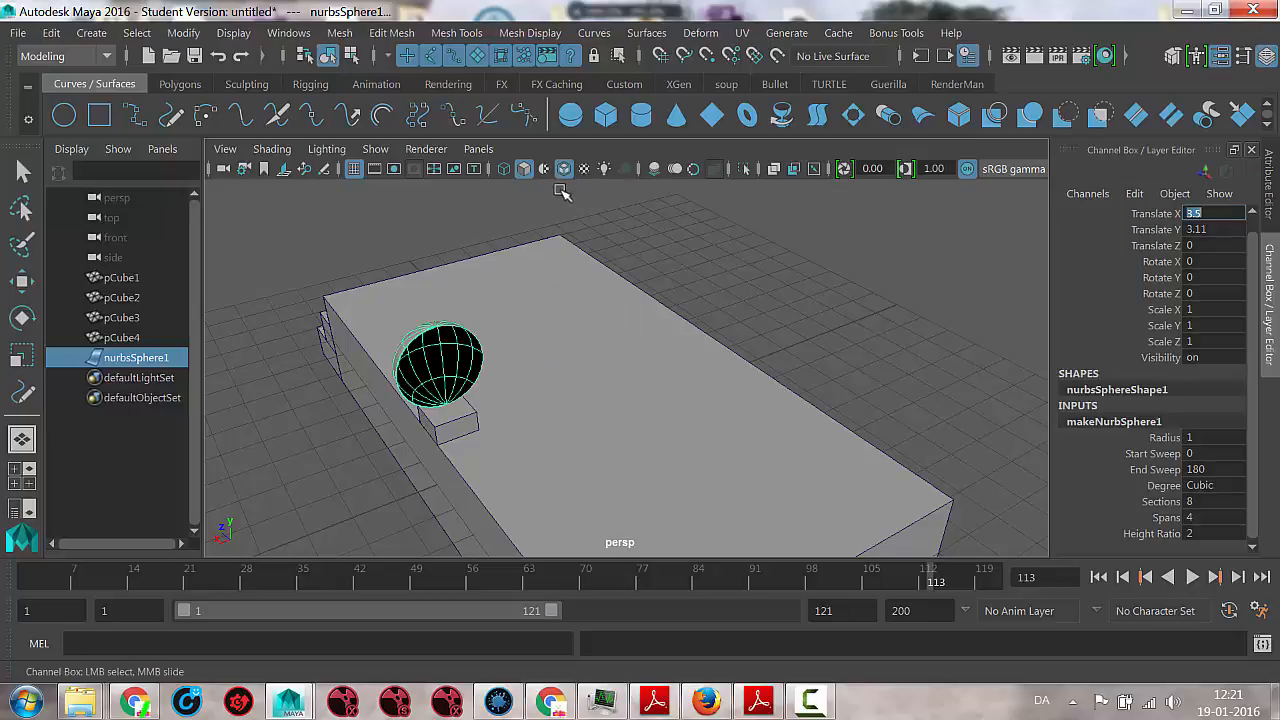
{"action": "left_click_drag", "start_coordinate": [608, 338], "coordinate": [688, 311], "text": "alt"}
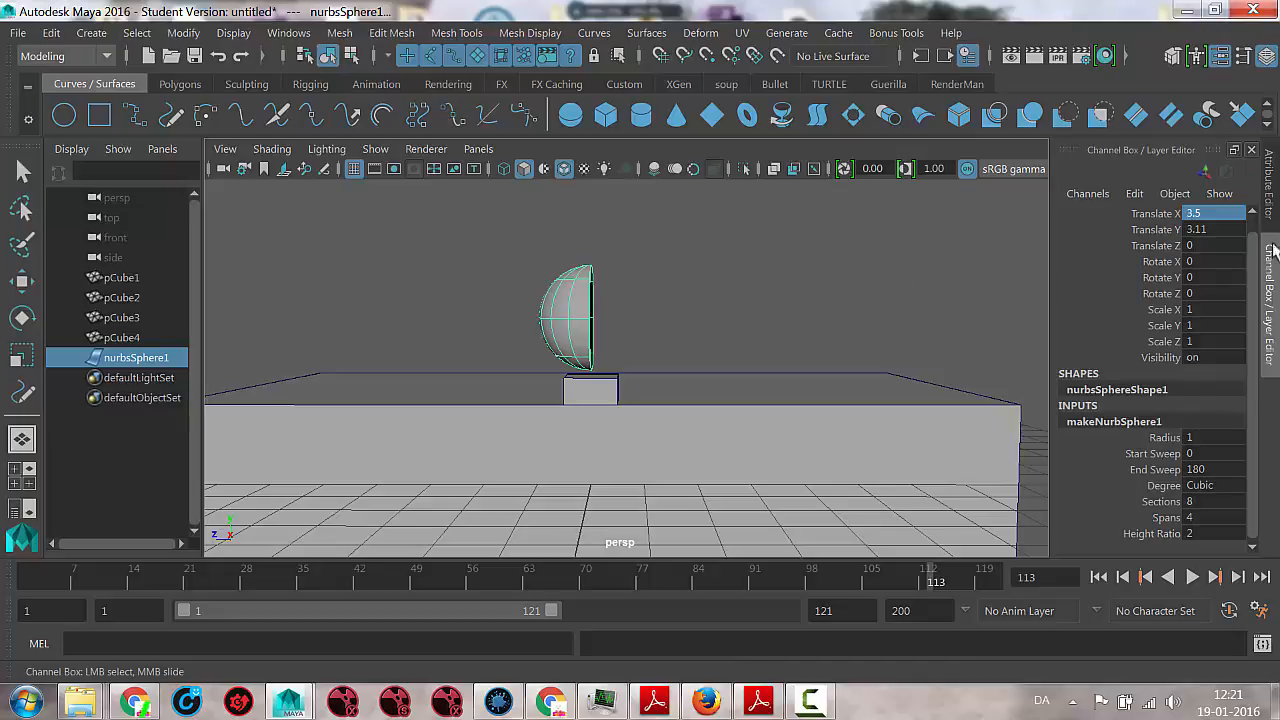
{"action": "left_click", "coordinate": [1198, 230]}
{"action": "type", "text": "2"}
{"action": "key", "text": "Return"}
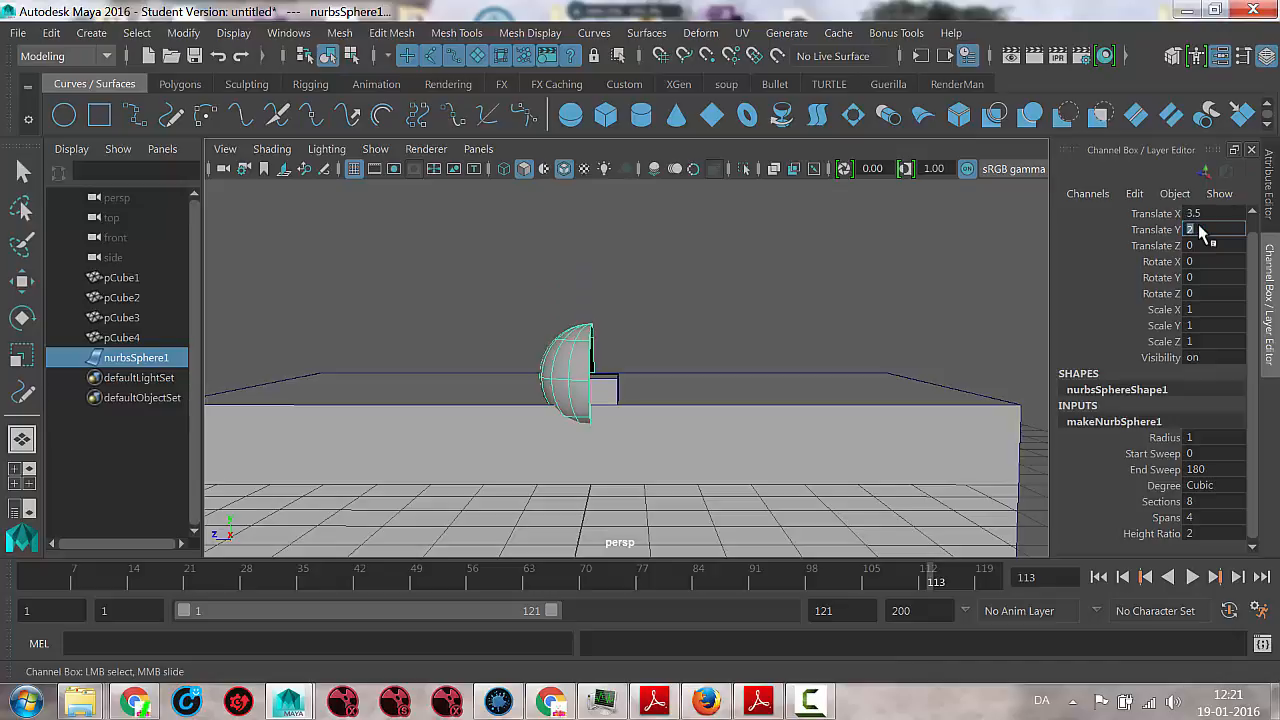
{"action": "left_click_drag", "start_coordinate": [677, 349], "coordinate": [634, 357], "text": "alt"}
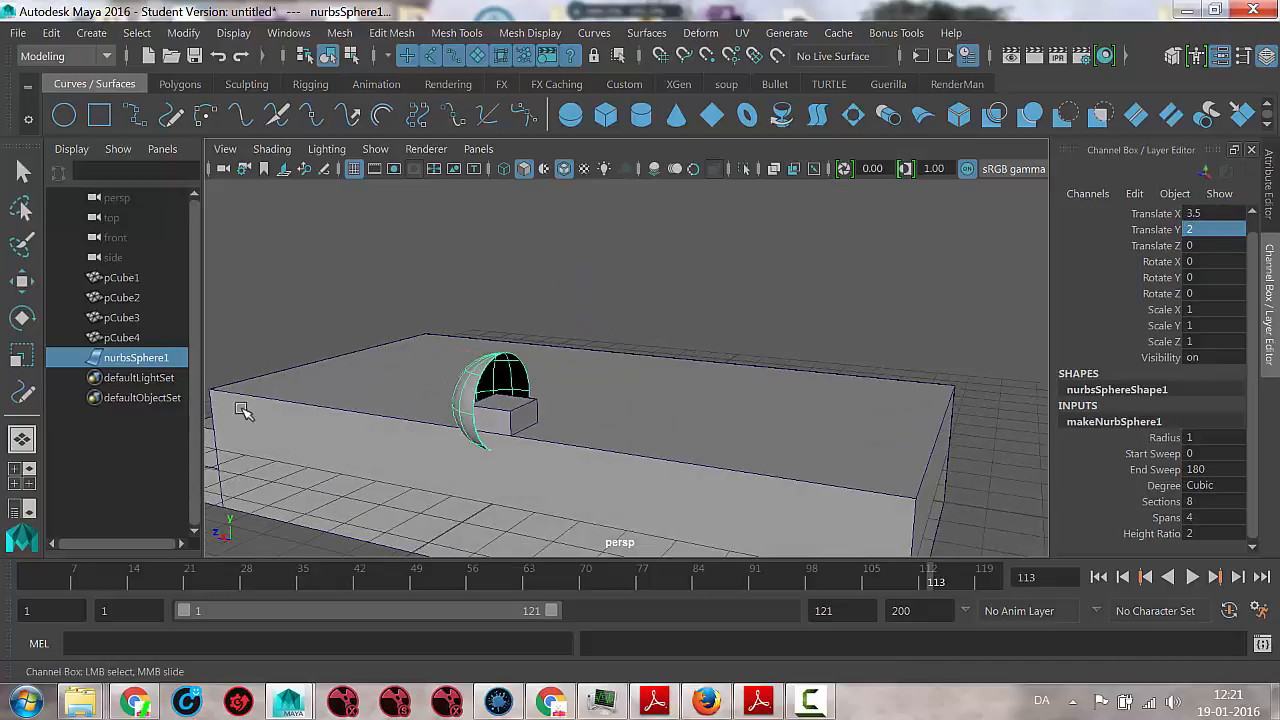
Rotate the half sphere to -90 degrees about X so its flat side faces down on the small cube
{"action": "left_click", "coordinate": [24, 318]}
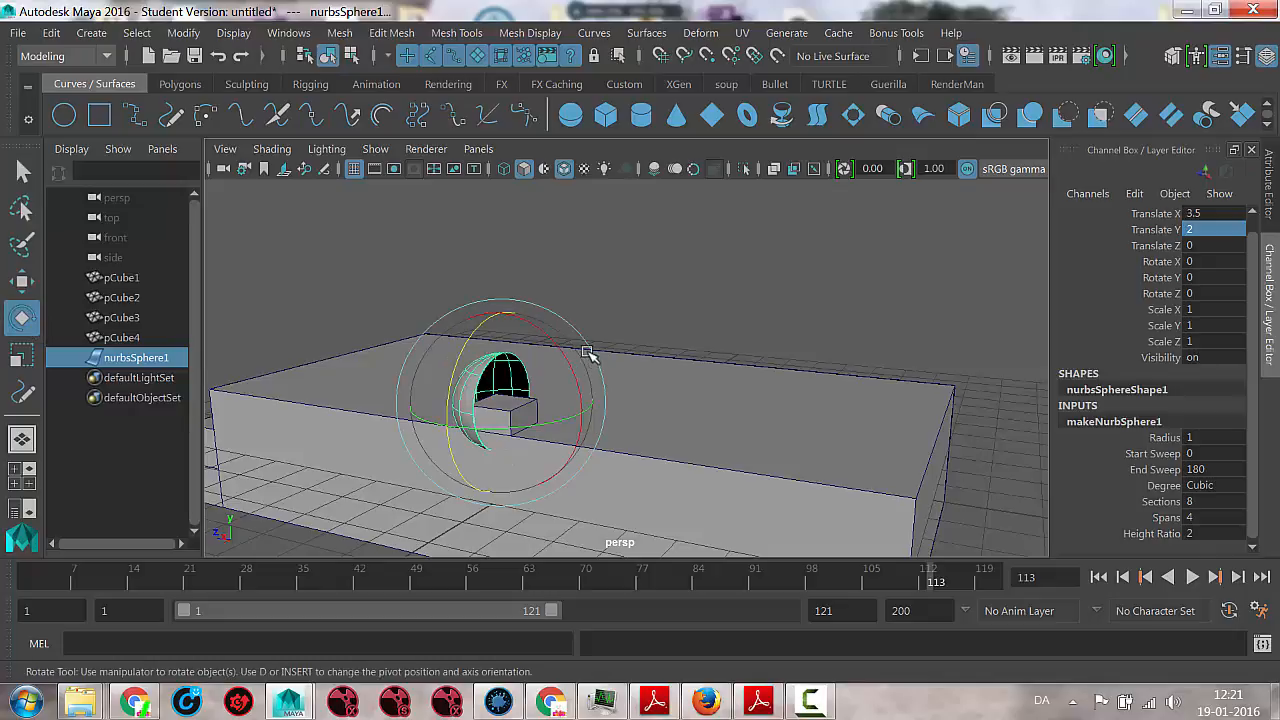
{"action": "left_click_drag", "start_coordinate": [588, 364], "coordinate": [554, 416]}
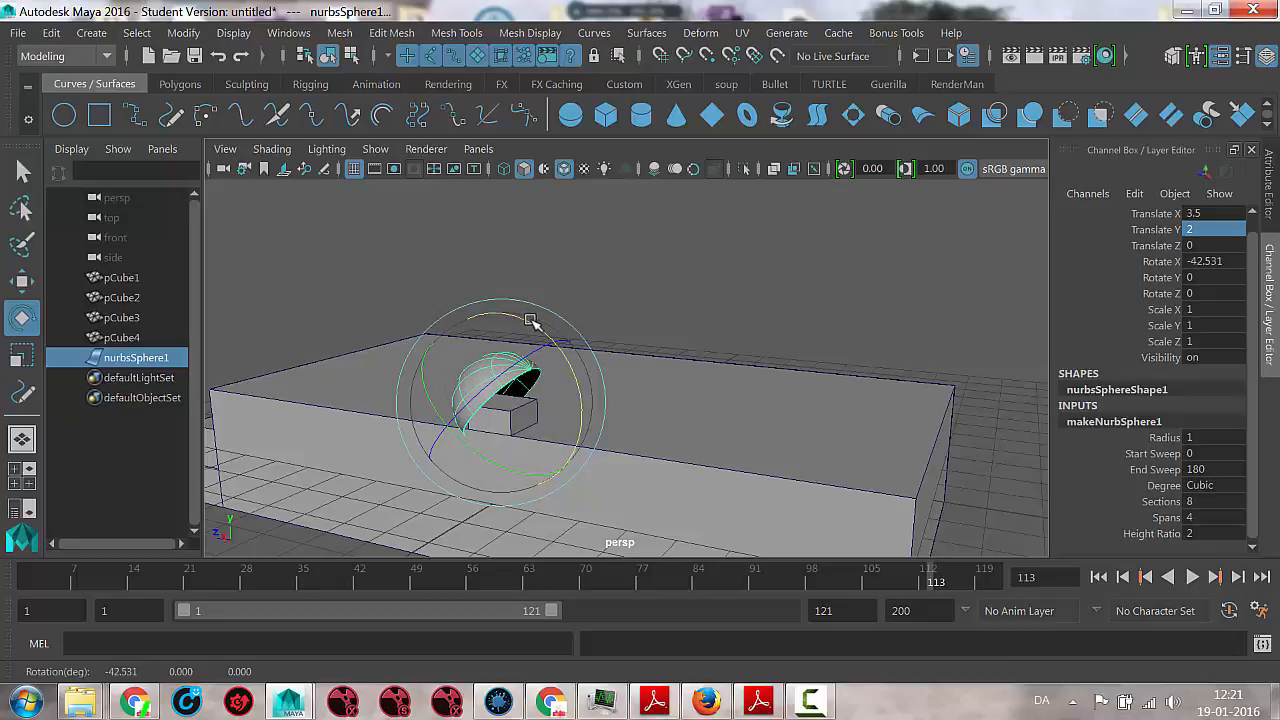
{"action": "left_click_drag", "start_coordinate": [529, 320], "coordinate": [570, 352]}
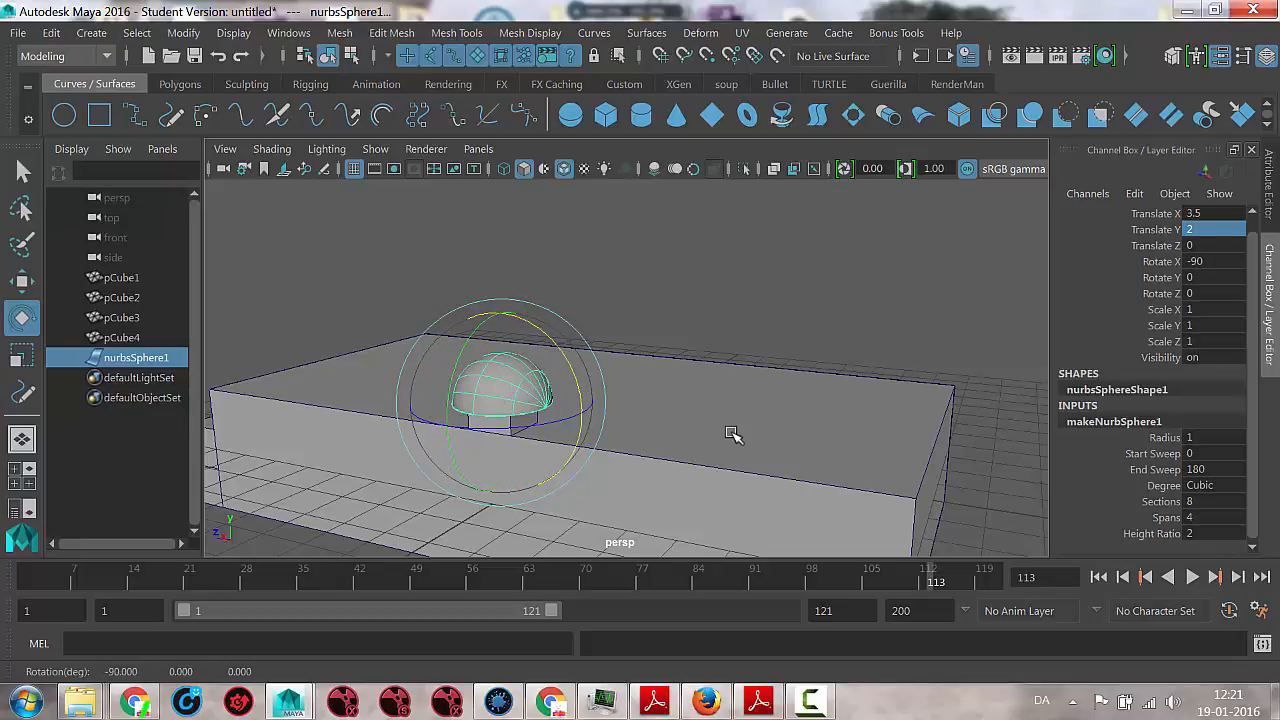
{"action": "left_click_drag", "start_coordinate": [733, 434], "coordinate": [780, 431], "text": "alt"}
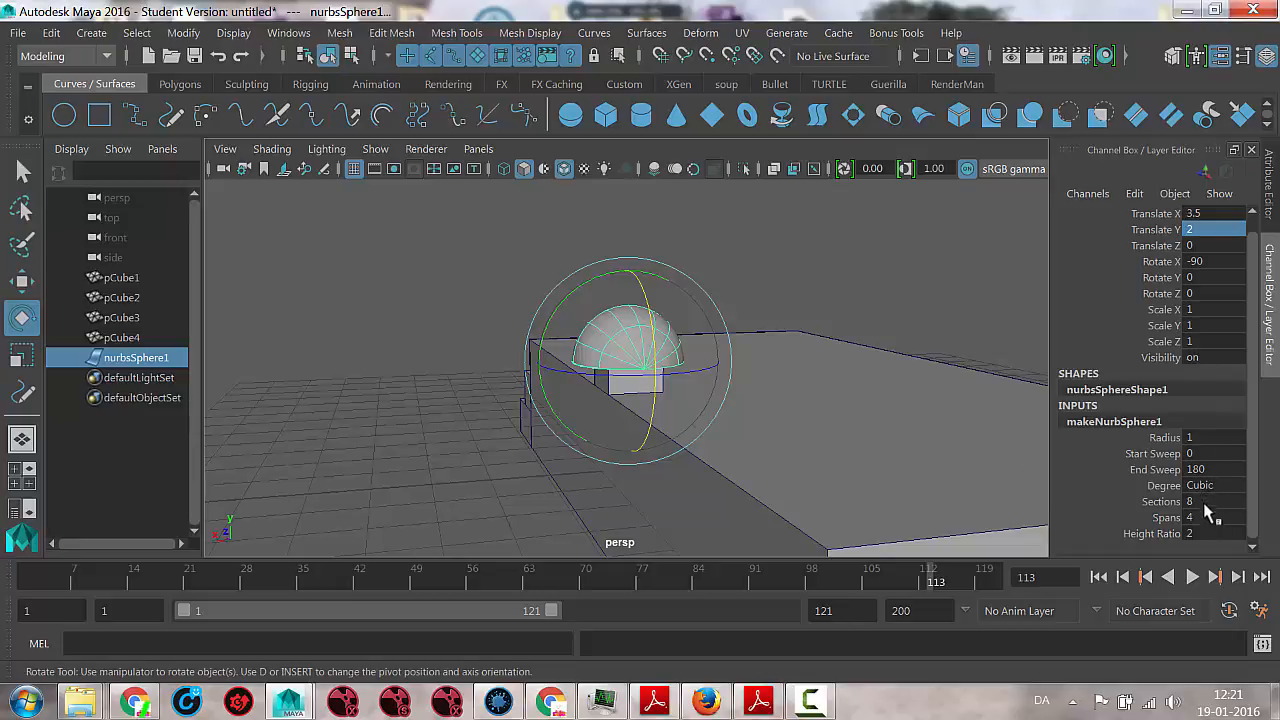
Set the half sphere's Radius to 0.5 so it fits the top of the small cube
{"action": "left_click_drag", "start_coordinate": [1251, 382], "coordinate": [1251, 427]}
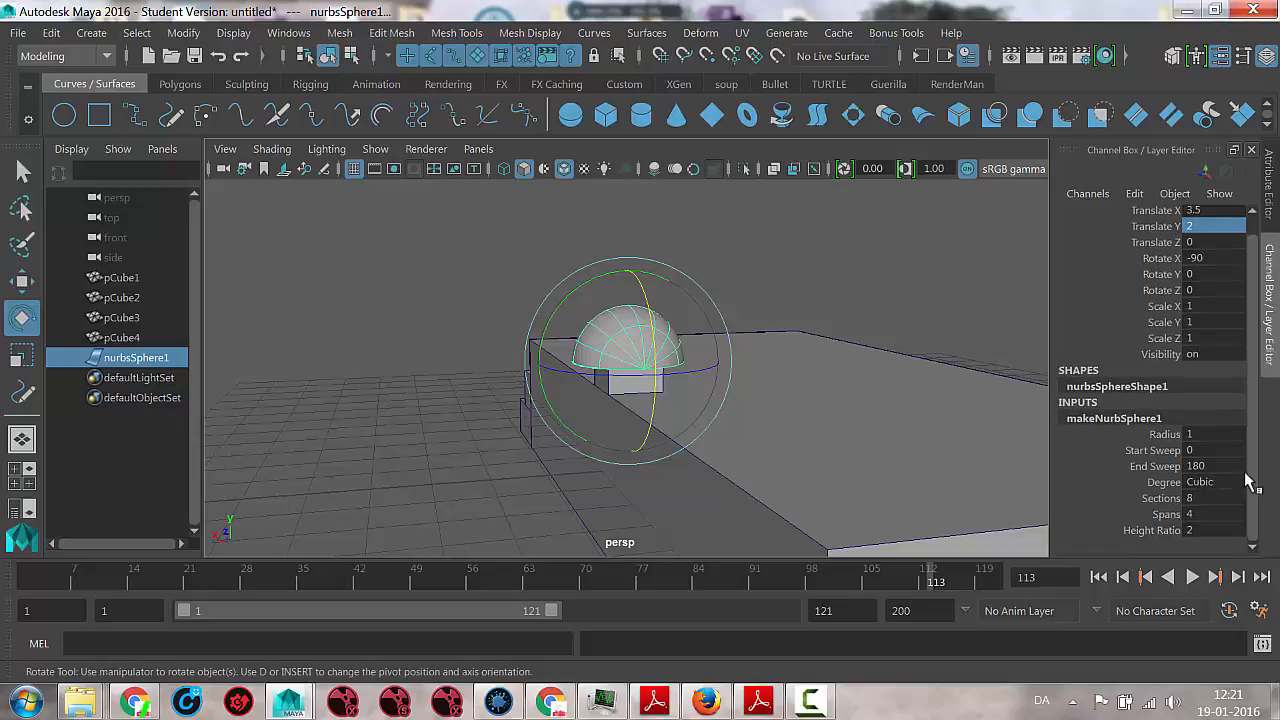
{"action": "left_click", "coordinate": [1207, 436]}
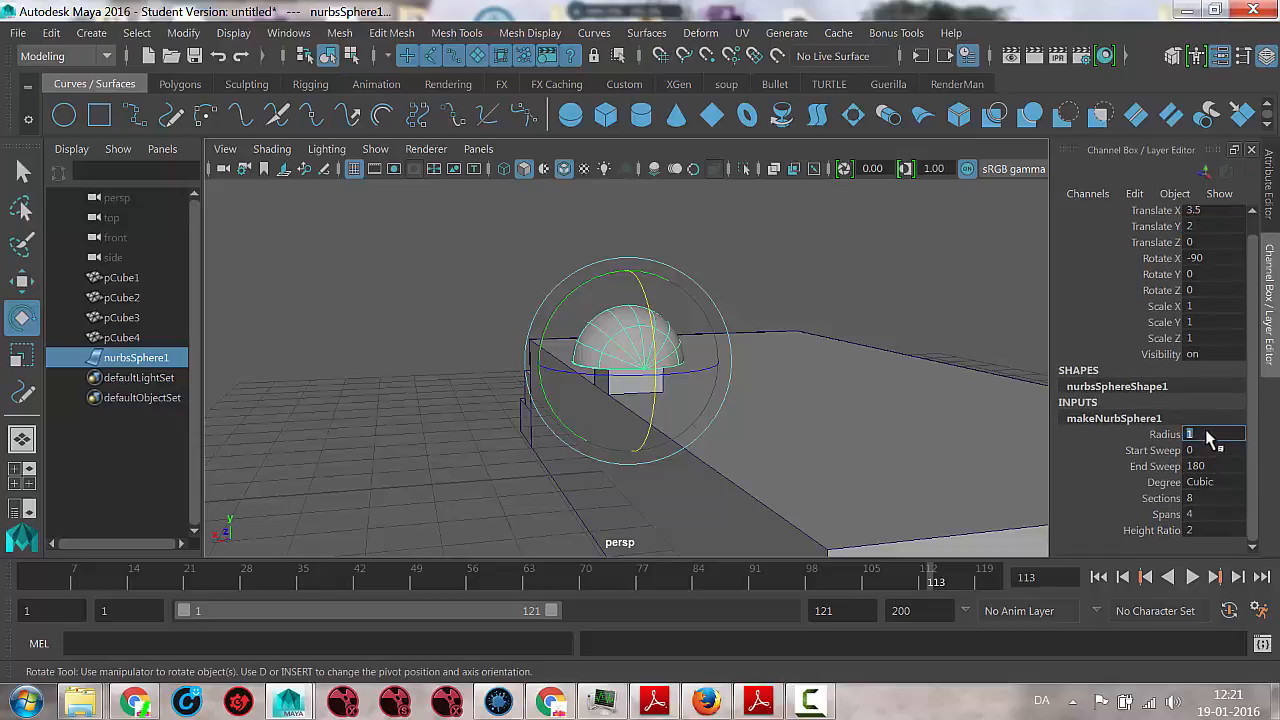
{"action": "type", "text": "0.5"}
{"action": "key", "text": "Return"}
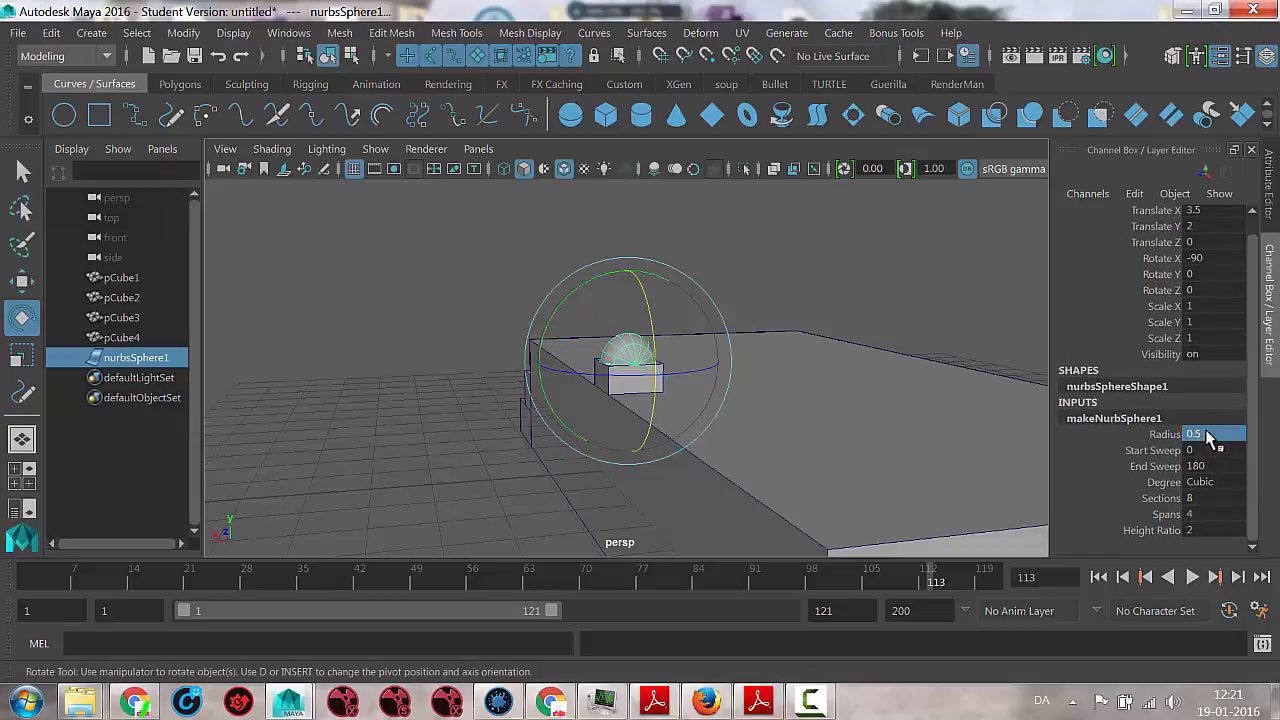
Flatten the half sphere to a Scale Z of about 0.5 and scale it uniformly to fit the small cube
{"action": "left_click_drag", "start_coordinate": [534, 421], "coordinate": [666, 434], "text": "alt"}
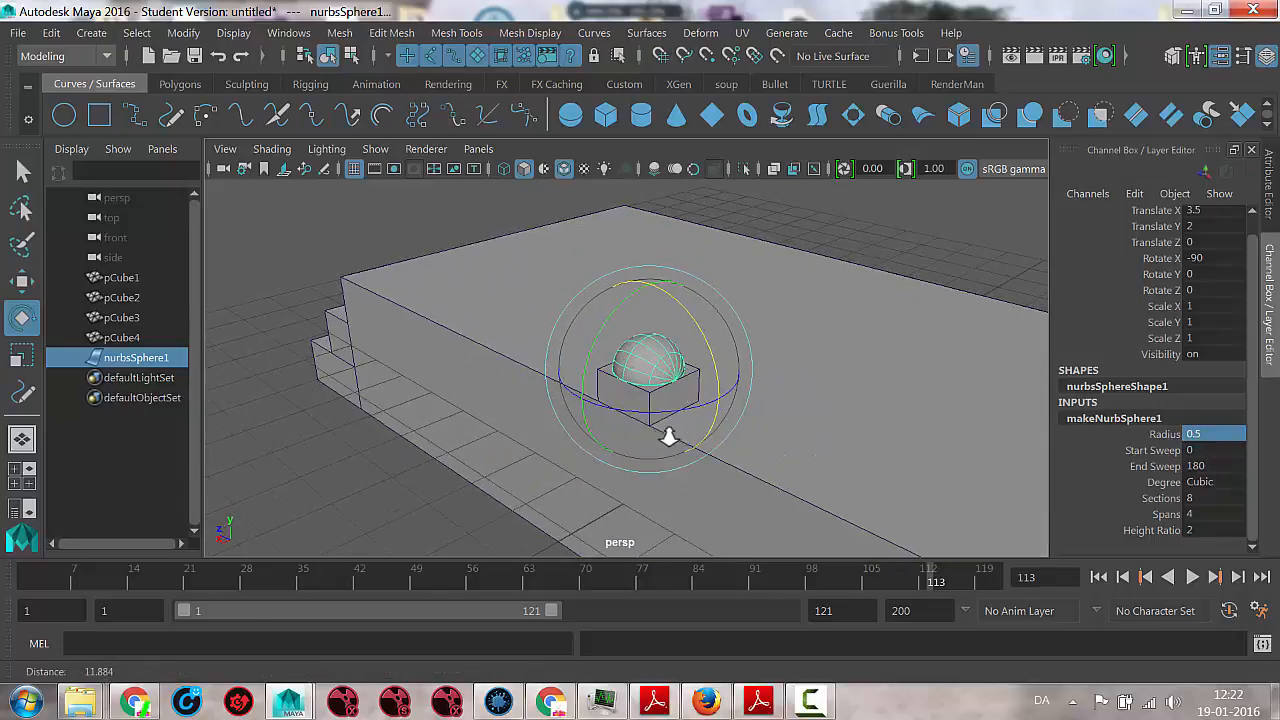
{"action": "key", "text": "r"}
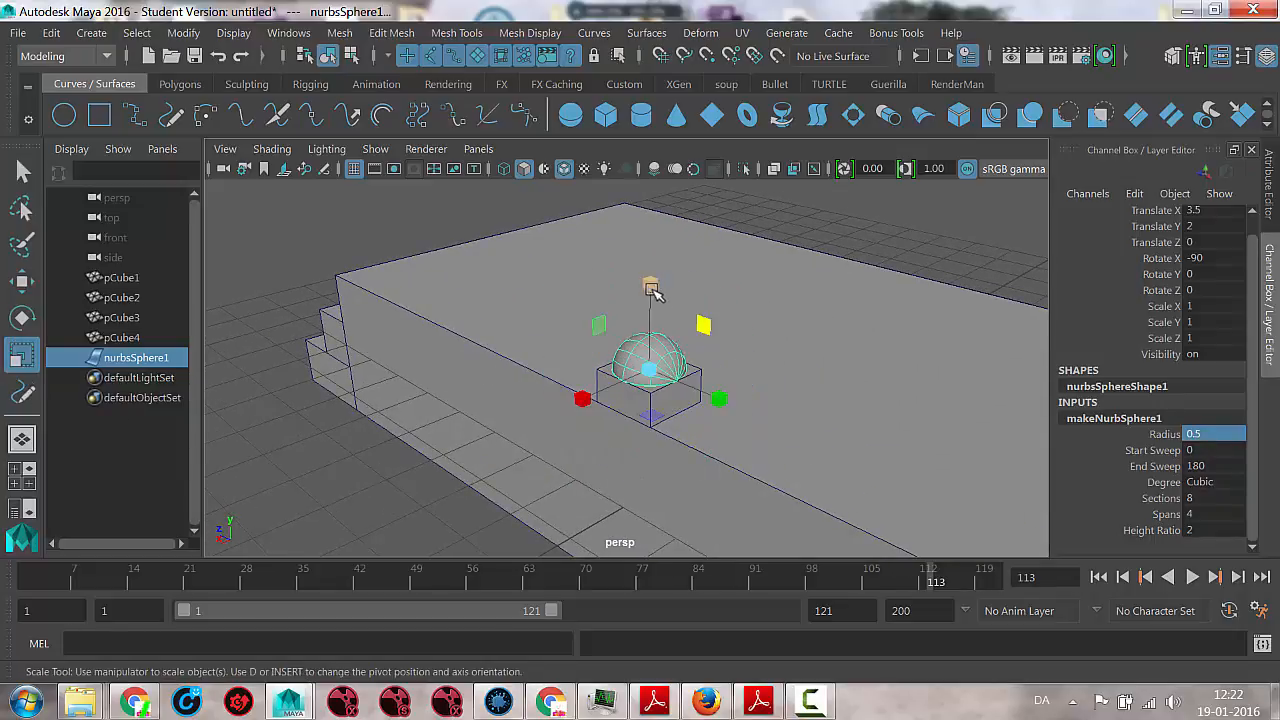
{"action": "left_click_drag", "start_coordinate": [654, 286], "coordinate": [715, 435]}
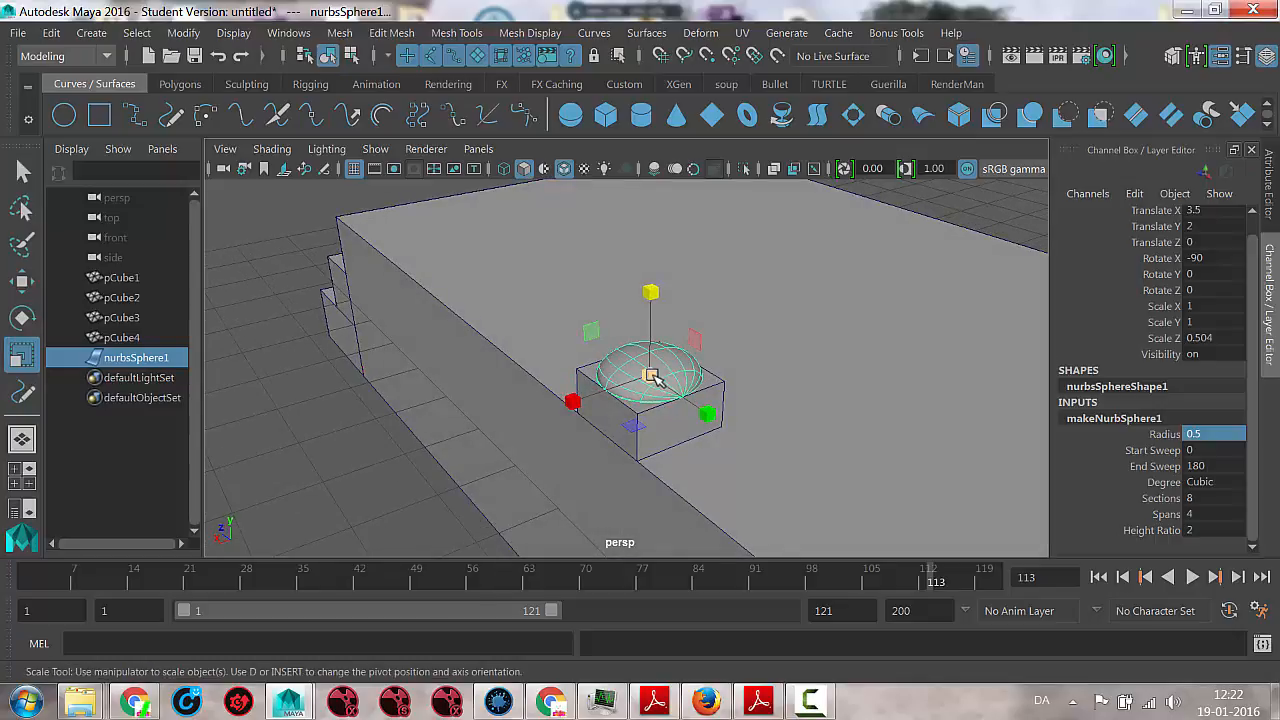
{"action": "left_click_drag", "start_coordinate": [651, 368], "coordinate": [607, 481]}
{"action": "right_click_drag", "start_coordinate": [607, 481], "coordinate": [634, 486], "text": "alt"}
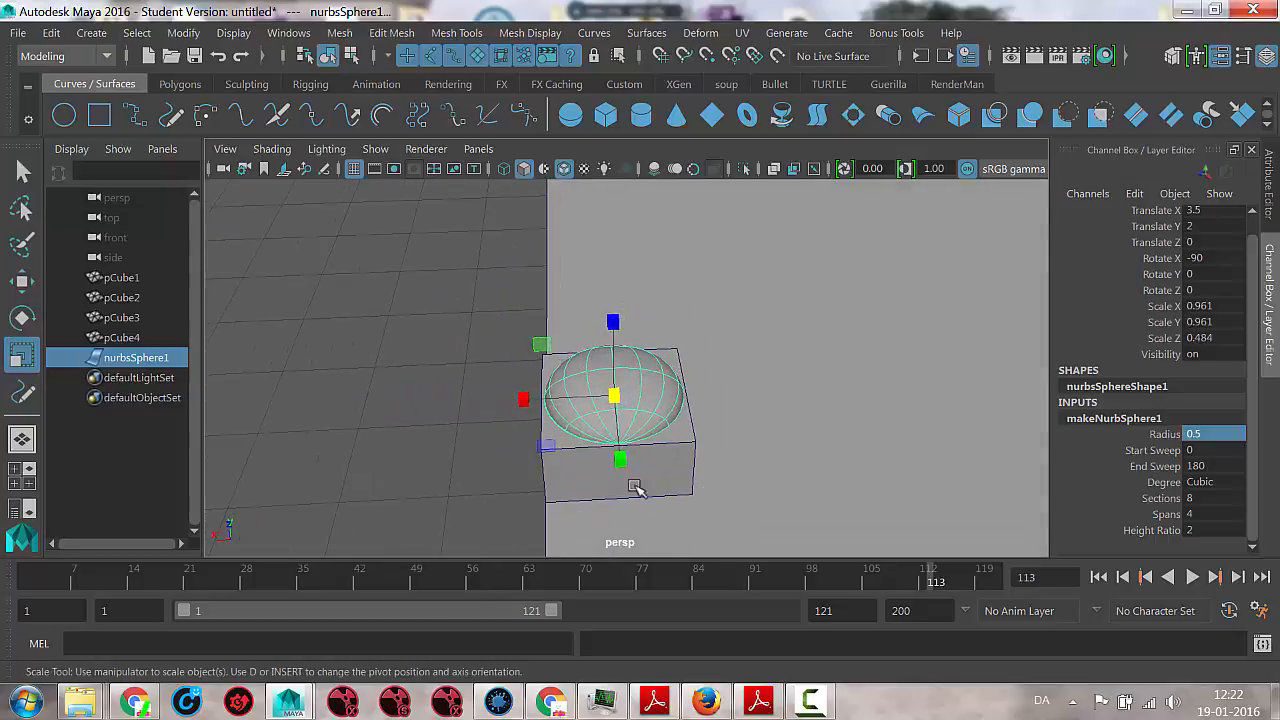
{"action": "left_click_drag", "start_coordinate": [614, 396], "coordinate": [463, 443]}
{"action": "left_click", "coordinate": [270, 463]}
{"action": "mouse_move", "coordinate": [569, 475]}
{"action": "left_mouse_down", "text": "alt"}
{"action": "mouse_move", "coordinate": [643, 451]}
{"action": "mouse_move", "coordinate": [574, 456]}
{"action": "left_mouse_up", "text": "alt"}
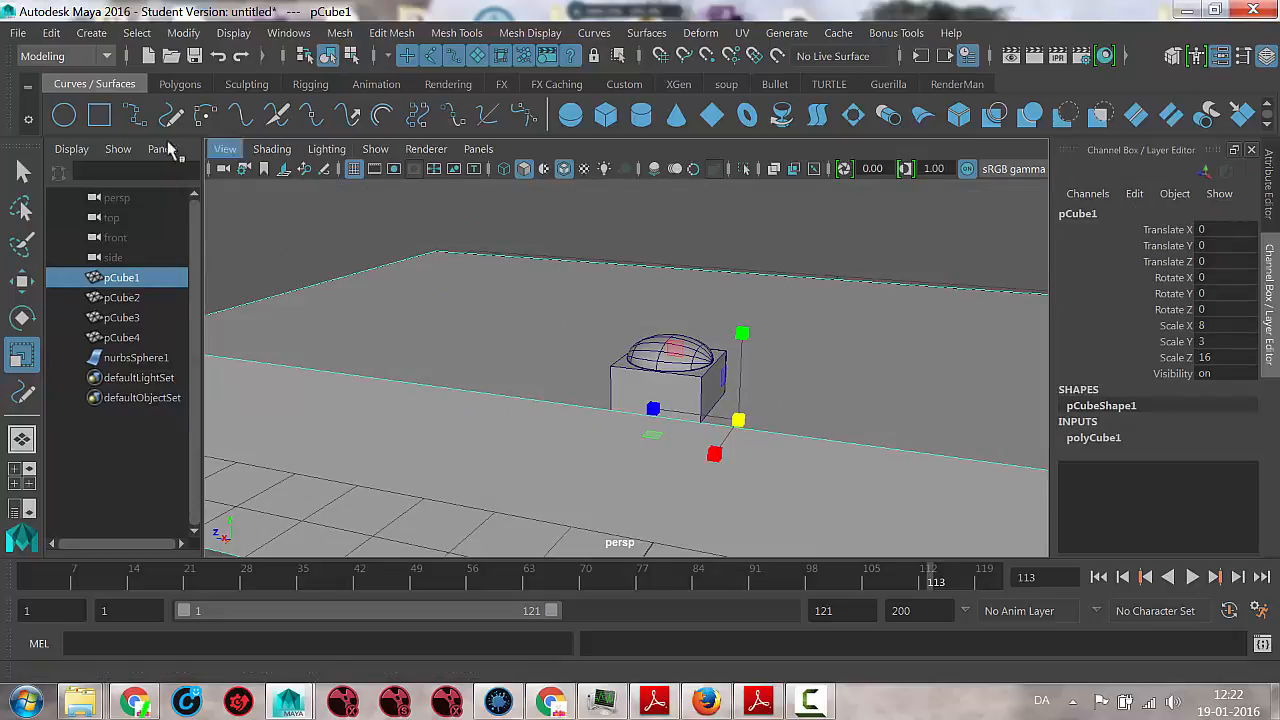
Create a polygon cylinder and raise it above the large block to a Translate Y of about 2.7
{"action": "left_click", "coordinate": [176, 84]}
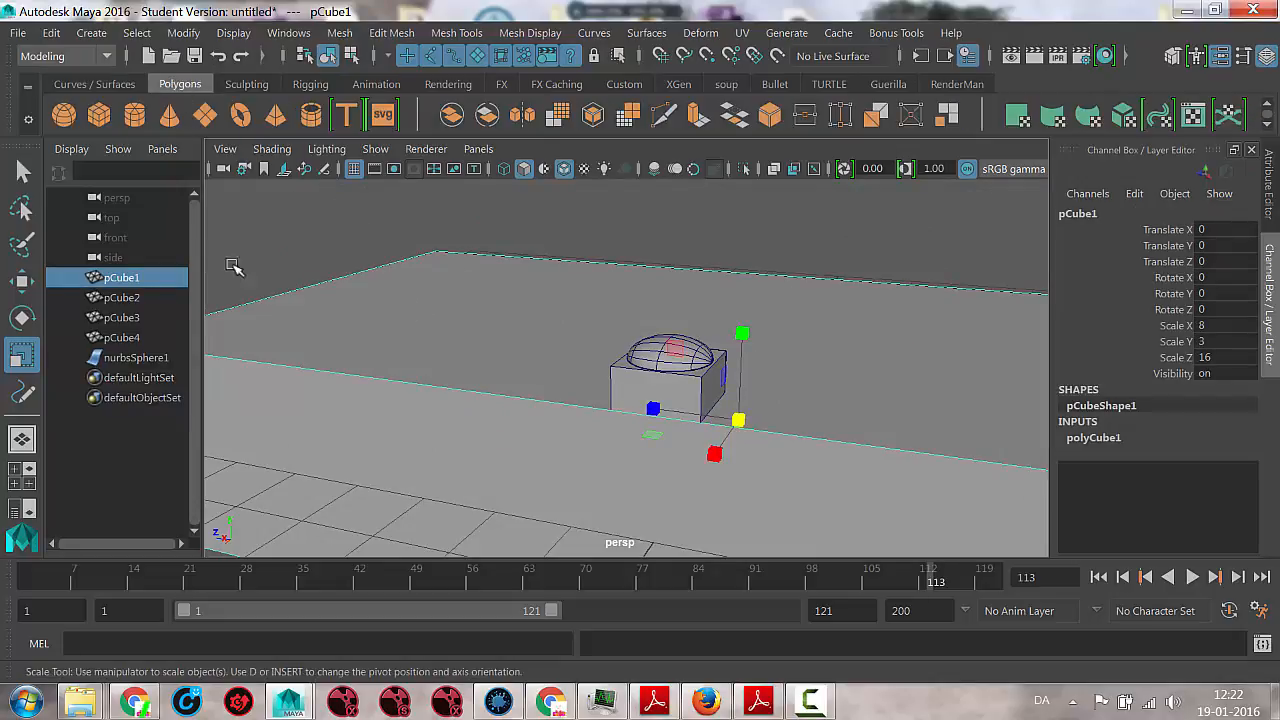
{"action": "left_click", "coordinate": [134, 118]}
{"action": "key", "text": "w"}
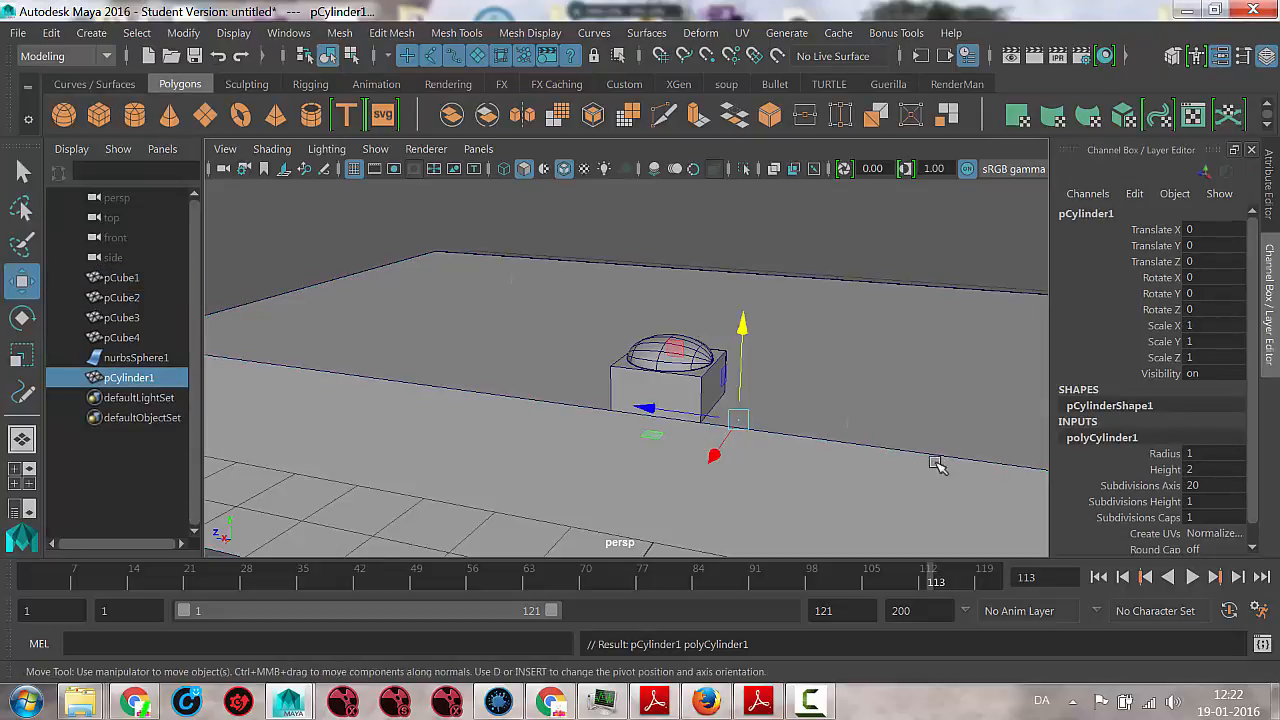
{"action": "left_click_drag", "start_coordinate": [740, 328], "coordinate": [734, 106]}
{"action": "right_click_drag", "start_coordinate": [880, 388], "coordinate": [714, 384], "text": "alt"}
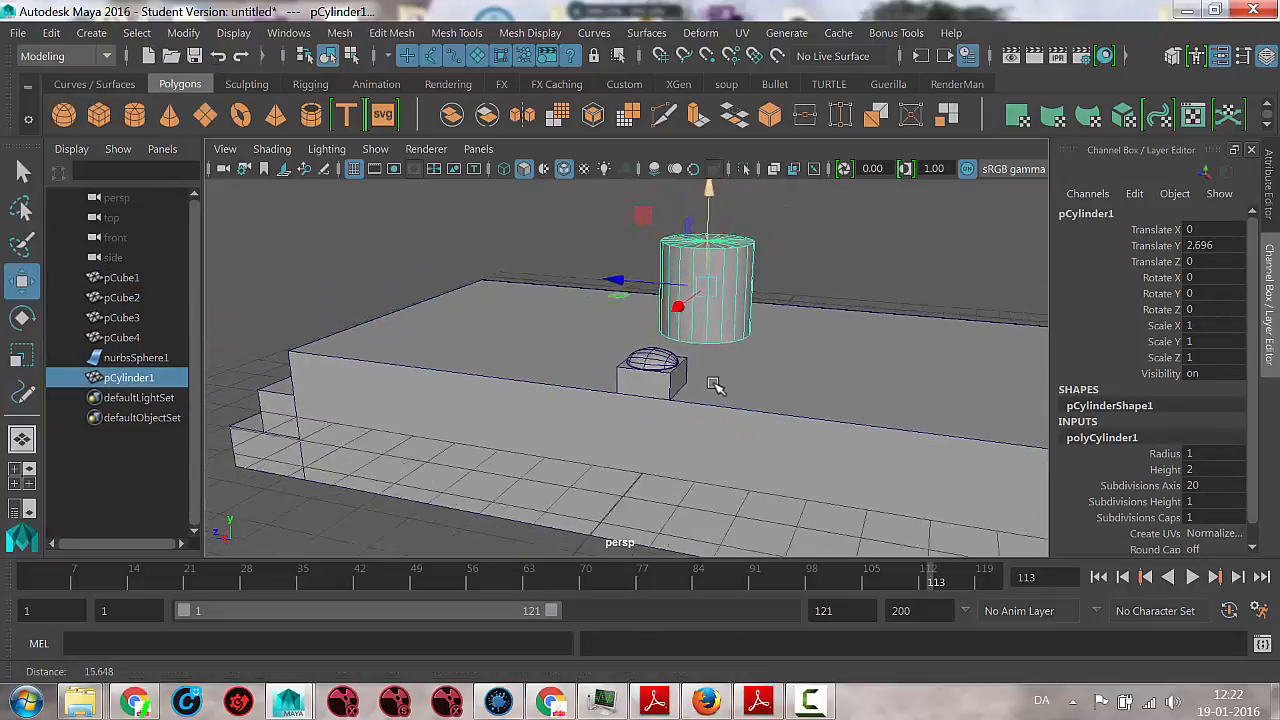
Move the cylinder over the small cube and set its Translate X to 3.5
{"action": "left_click_drag", "start_coordinate": [714, 384], "coordinate": [625, 388], "text": "alt"}
{"action": "left_click_drag", "start_coordinate": [705, 327], "coordinate": [532, 338]}
{"action": "left_click", "coordinate": [1220, 230]}
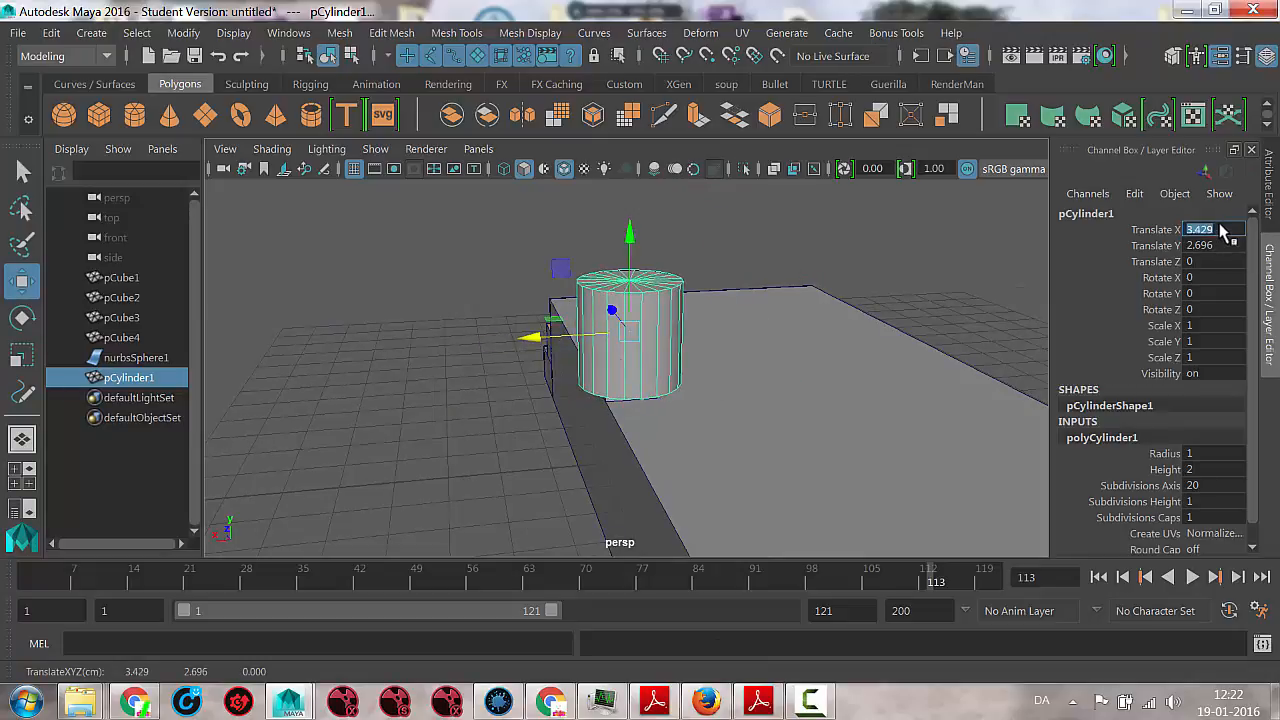
{"action": "type", "text": "3.5"}
{"action": "key", "text": "Return"}
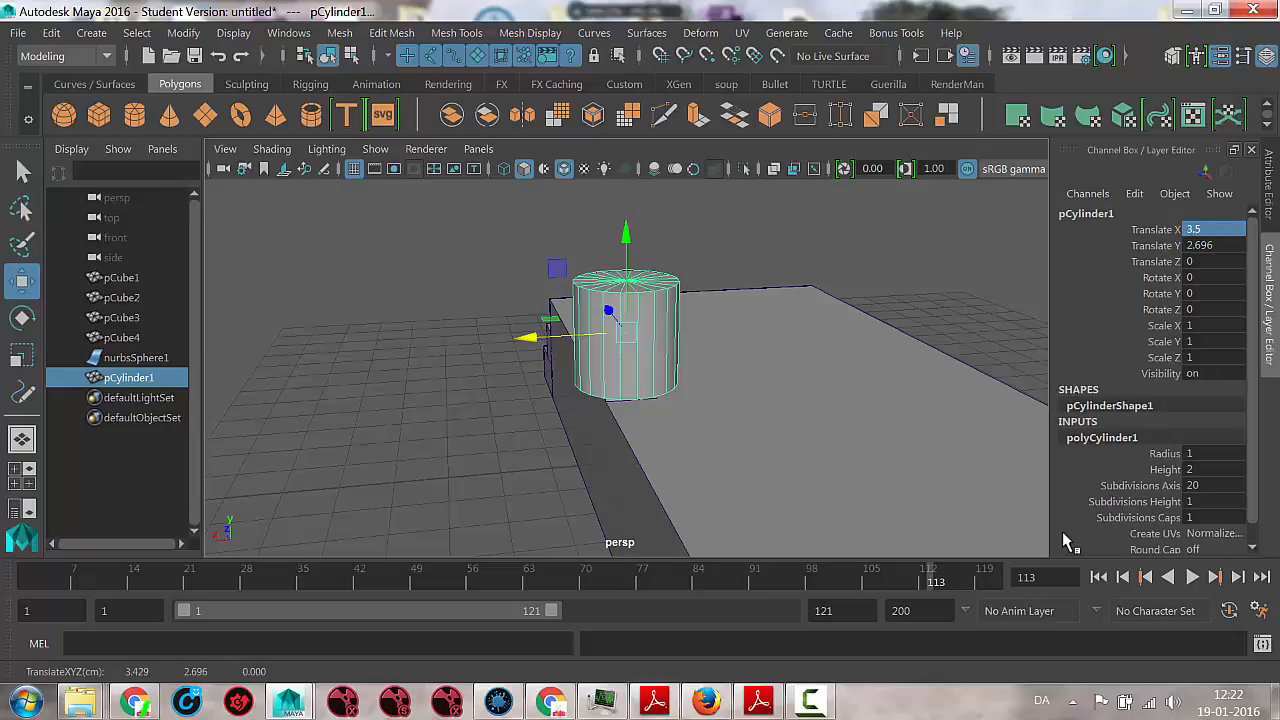
Turn the cylinder into a slim column shaft with Radius 0.3 and Height 4
{"action": "double_click", "coordinate": [1205, 455]}
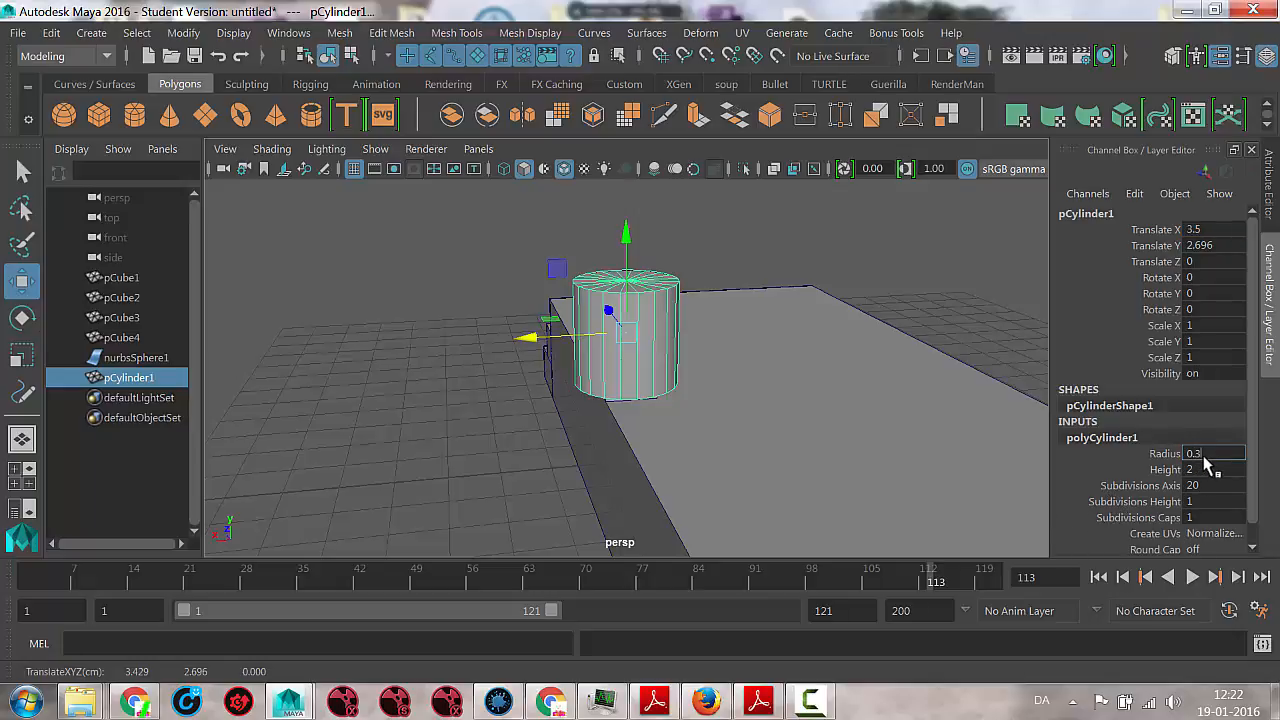
{"action": "key", "text": "Return"}
{"action": "double_click", "coordinate": [1193, 470]}
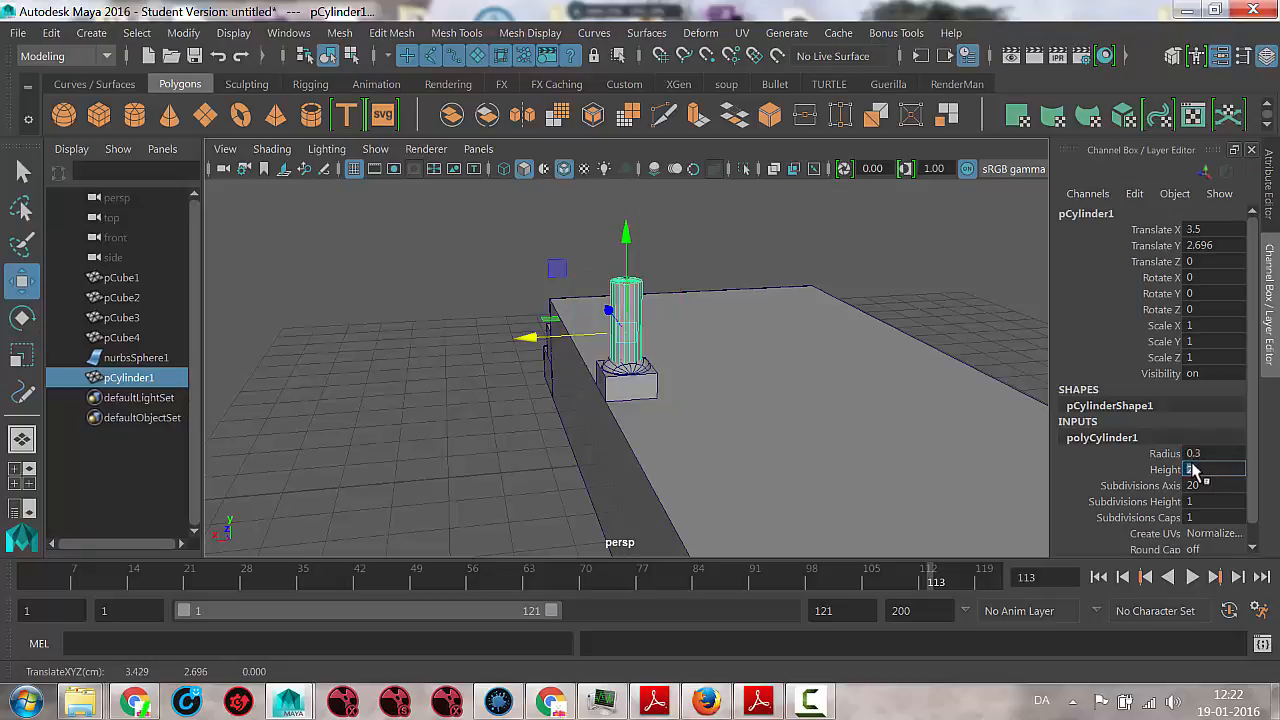
{"action": "key", "text": "Tab"}
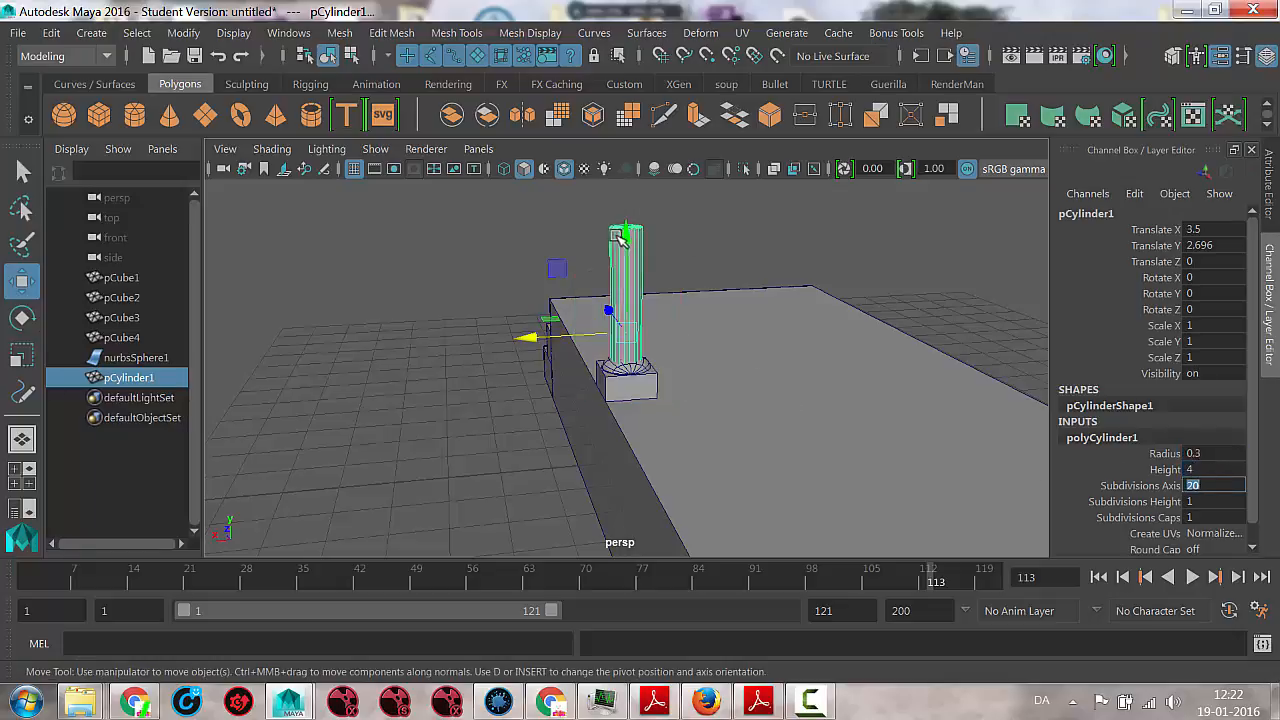
Raise the shaft to a Translate Y of about 4.05 so it stands on the flattened dome
{"action": "left_click_drag", "start_coordinate": [625, 232], "coordinate": [634, 165]}
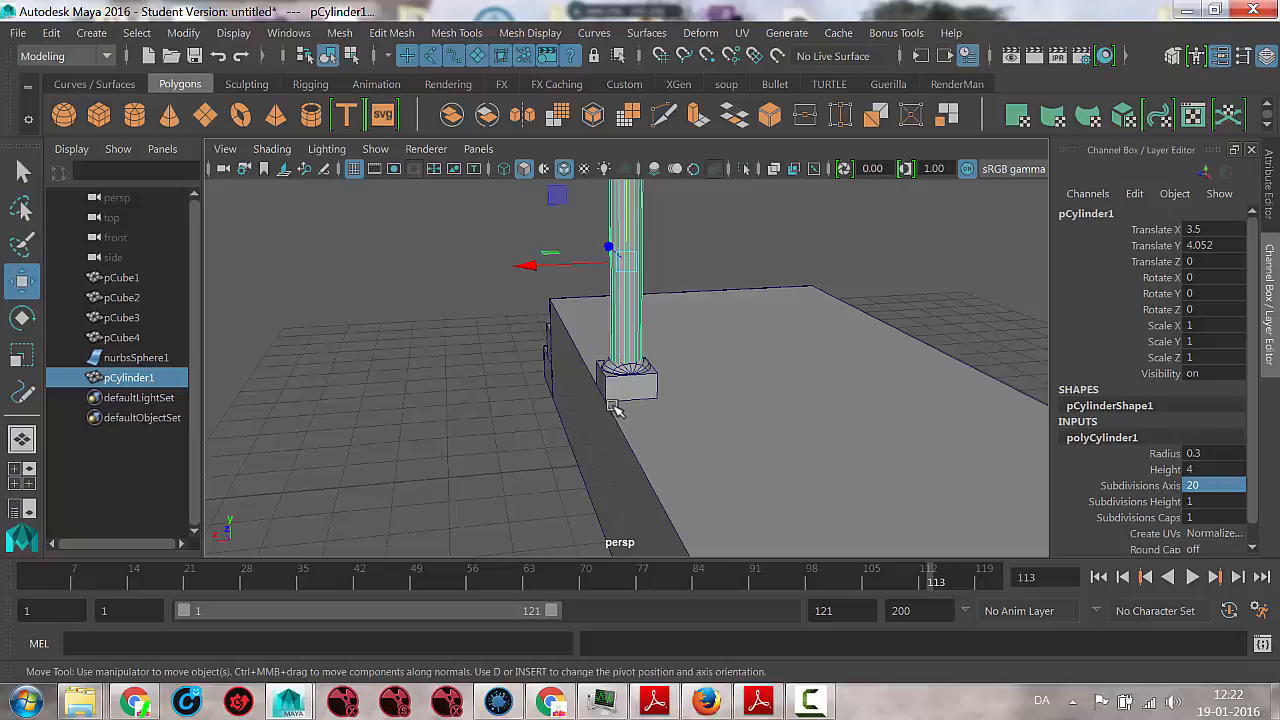
{"action": "left_click_drag", "start_coordinate": [648, 386], "coordinate": [808, 384], "text": "alt"}
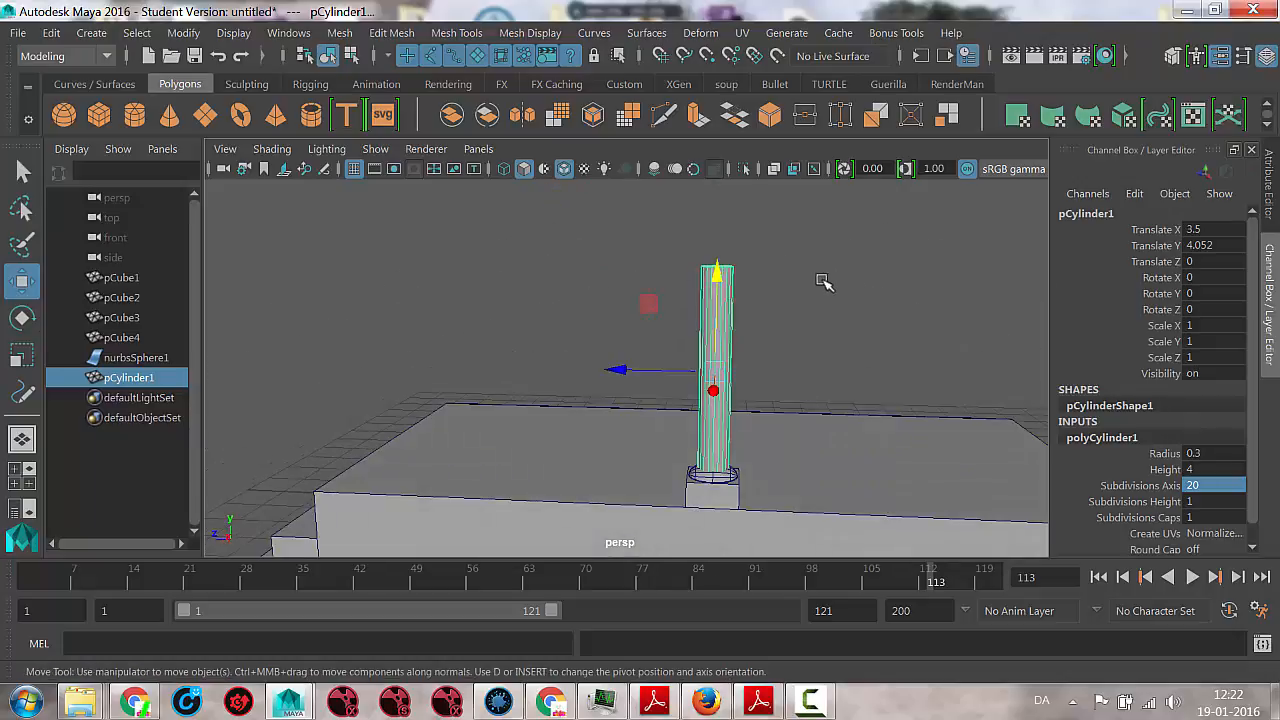
{"action": "left_click", "coordinate": [823, 281]}
{"action": "left_click_drag", "start_coordinate": [840, 330], "coordinate": [854, 436], "text": "alt"}
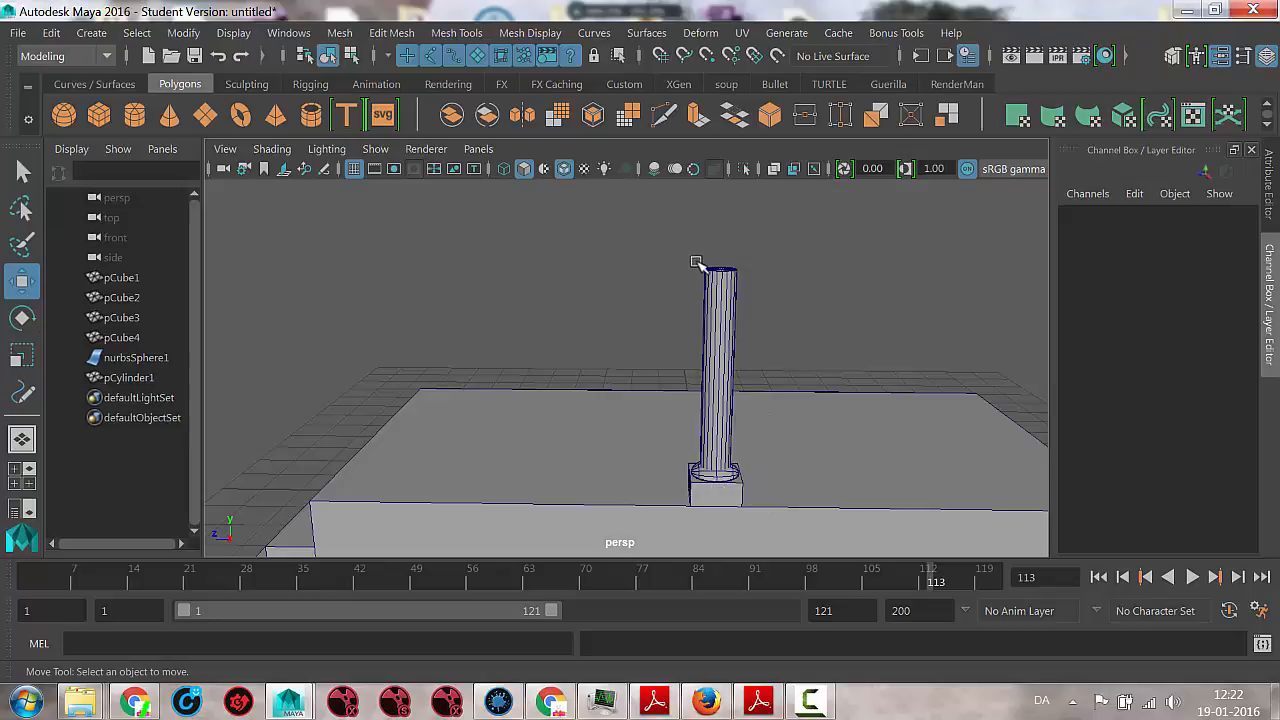
Duplicate the small base cube and raise the copy to the top of the shaft, at about 6.04 in Translate Y
{"action": "left_click", "coordinate": [735, 490]}
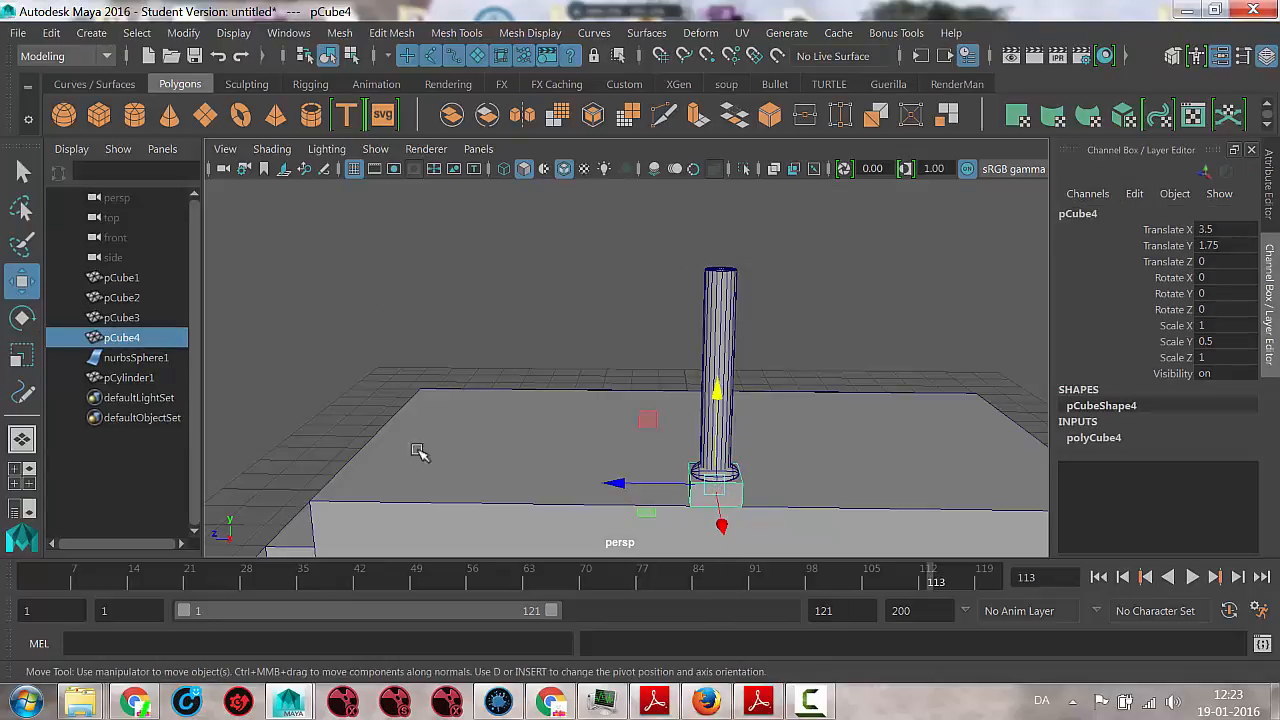
{"action": "left_click", "coordinate": [51, 33]}
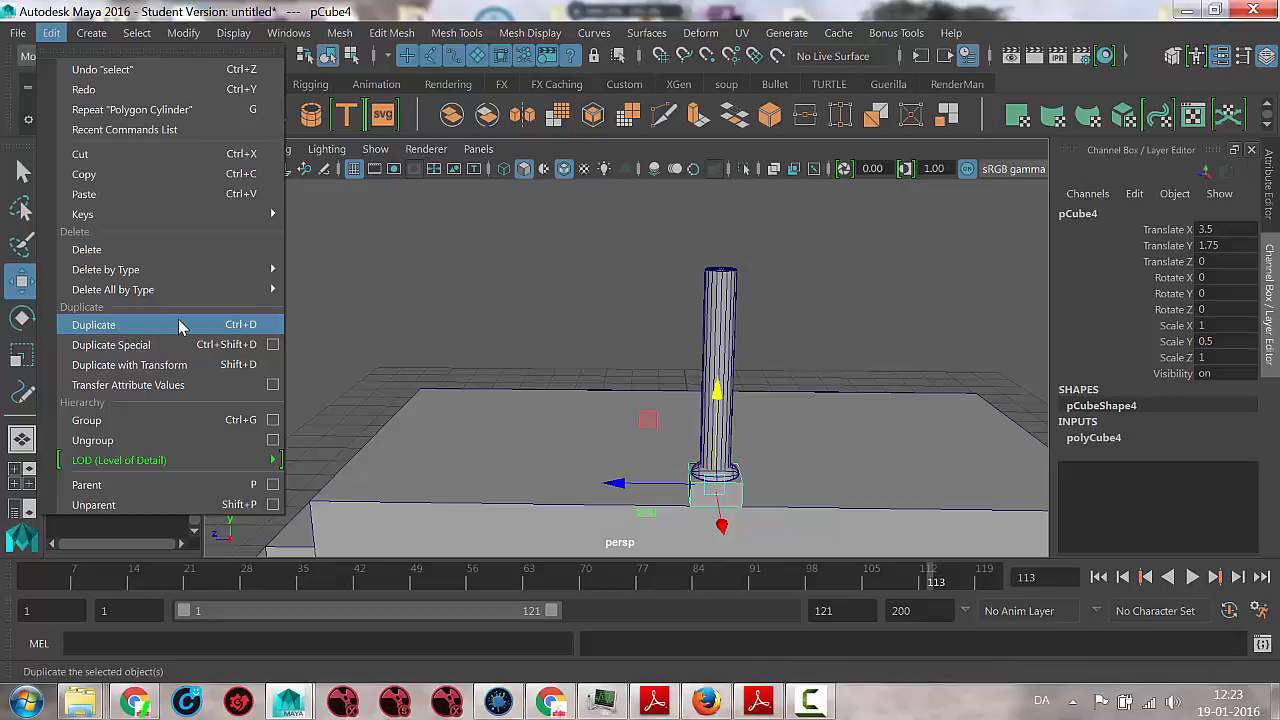
{"action": "left_click", "coordinate": [121, 326]}
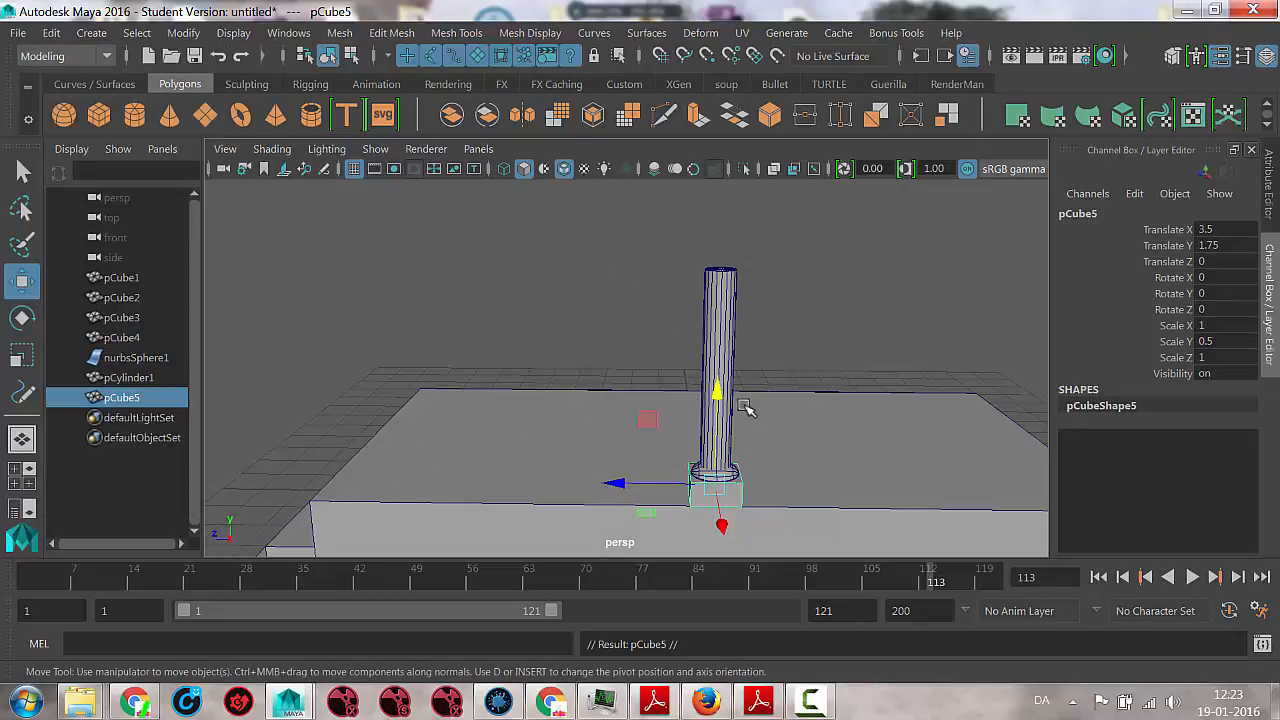
{"action": "left_click_drag", "start_coordinate": [714, 398], "coordinate": [728, 178]}
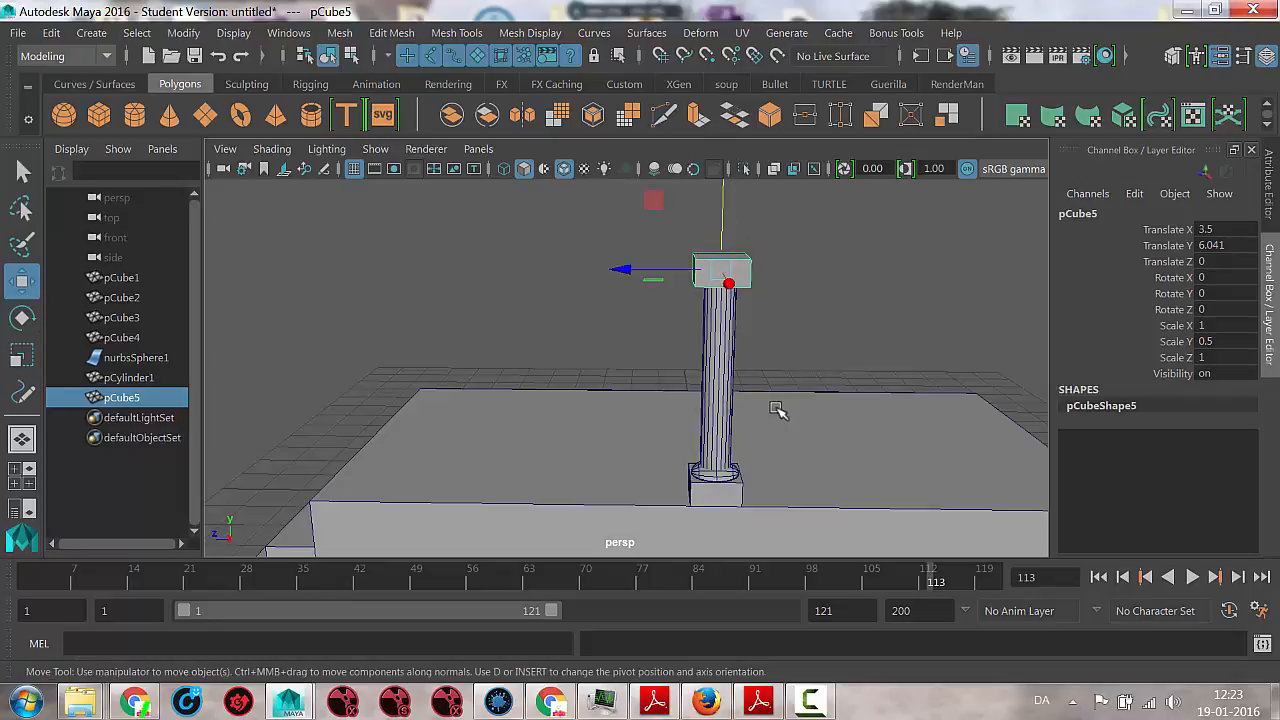
{"action": "scroll", "coordinate": [704, 447], "scroll_direction": "down", "scroll_amount": 3}
{"action": "left_click_drag", "start_coordinate": [704, 447], "coordinate": [604, 440], "text": "alt"}
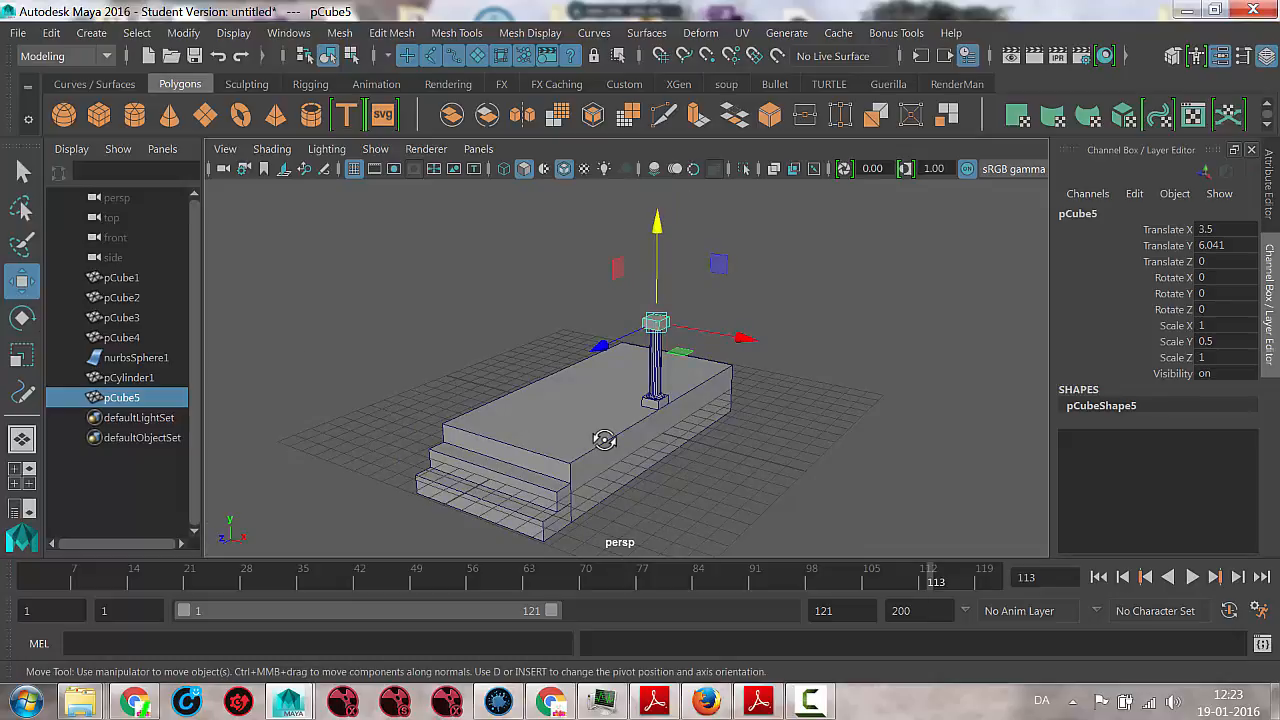
Show the perspective view alone and bring back the layout with the Outliner beside it
{"action": "left_click", "coordinate": [22, 438]}
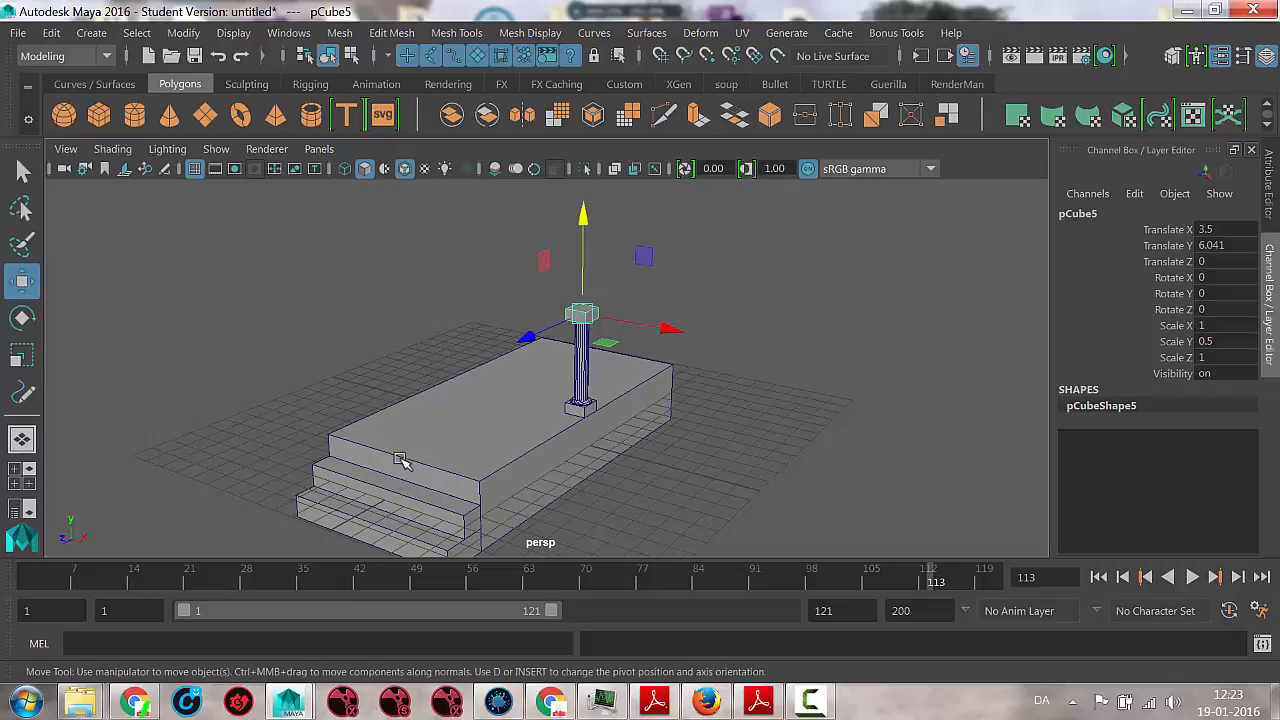
{"action": "left_click", "coordinate": [20, 512]}
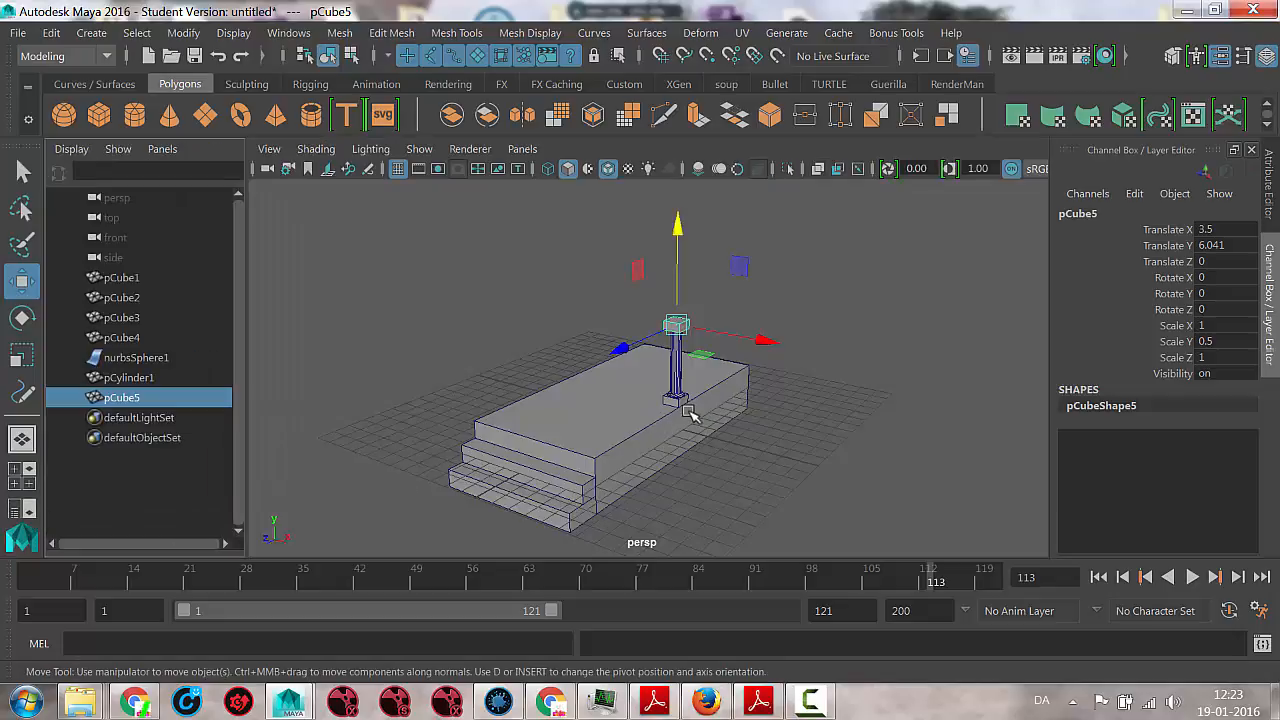
{"action": "left_click_drag", "start_coordinate": [622, 427], "coordinate": [638, 411], "text": "alt"}
Check which Outliner objects form the large block and its two steps by selecting pCube1 to pCube3
{"action": "left_click", "coordinate": [118, 283]}
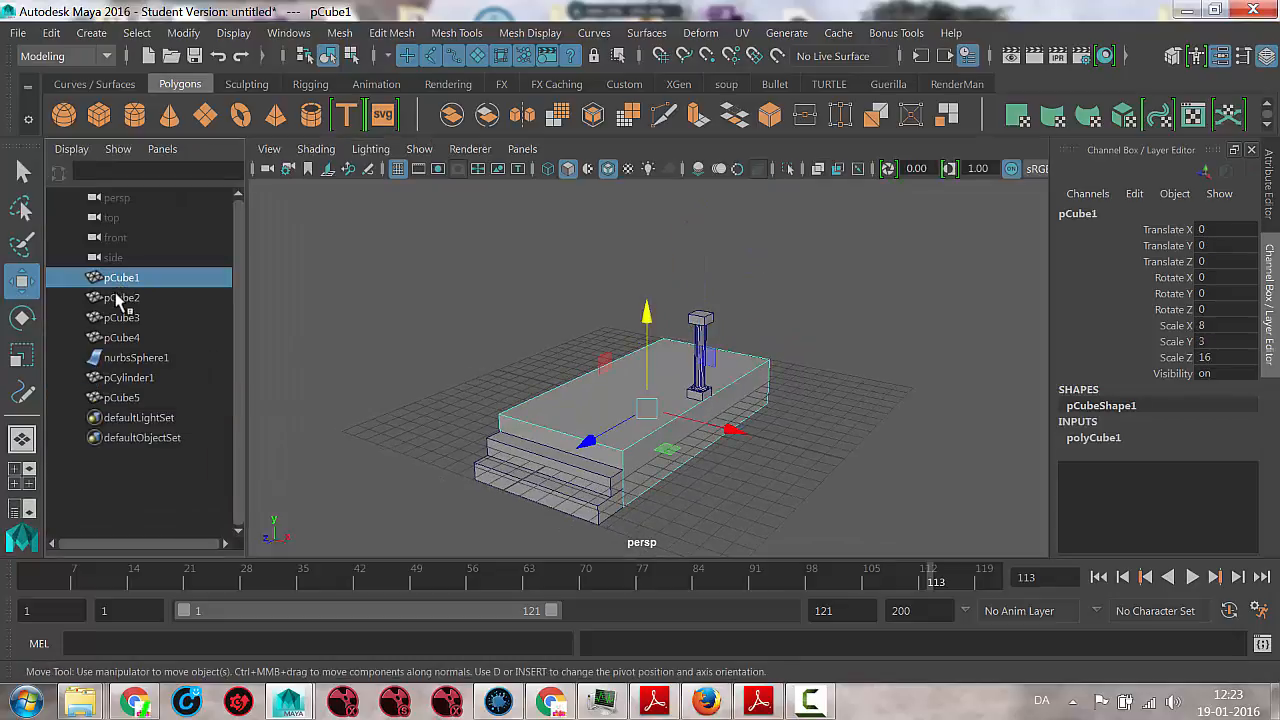
{"action": "left_click", "coordinate": [118, 297]}
{"action": "left_click", "coordinate": [116, 316]}
{"action": "left_click", "coordinate": [118, 278]}
{"action": "left_click", "coordinate": [122, 318], "text": "shift"}
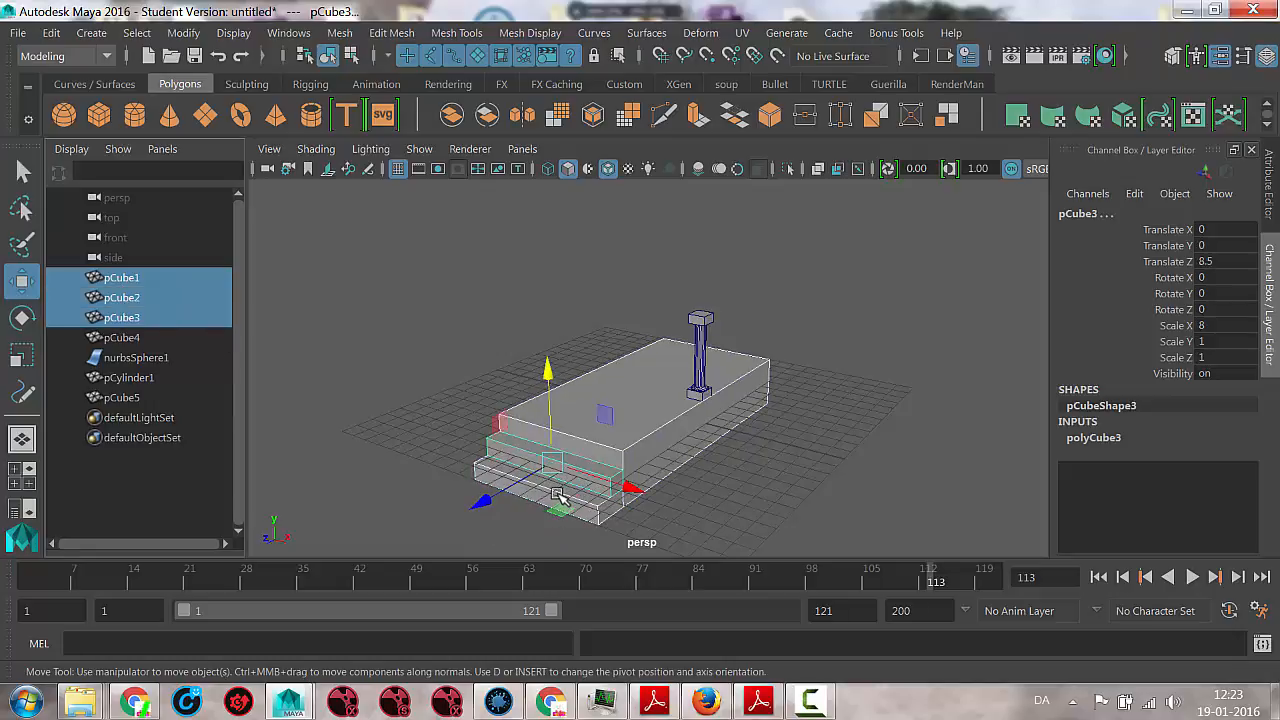
Check which Outliner objects form the column by selecting pCube4, nurbsSphere1, pCylinder1 and pCube5 in turn
{"action": "left_click", "coordinate": [122, 338]}
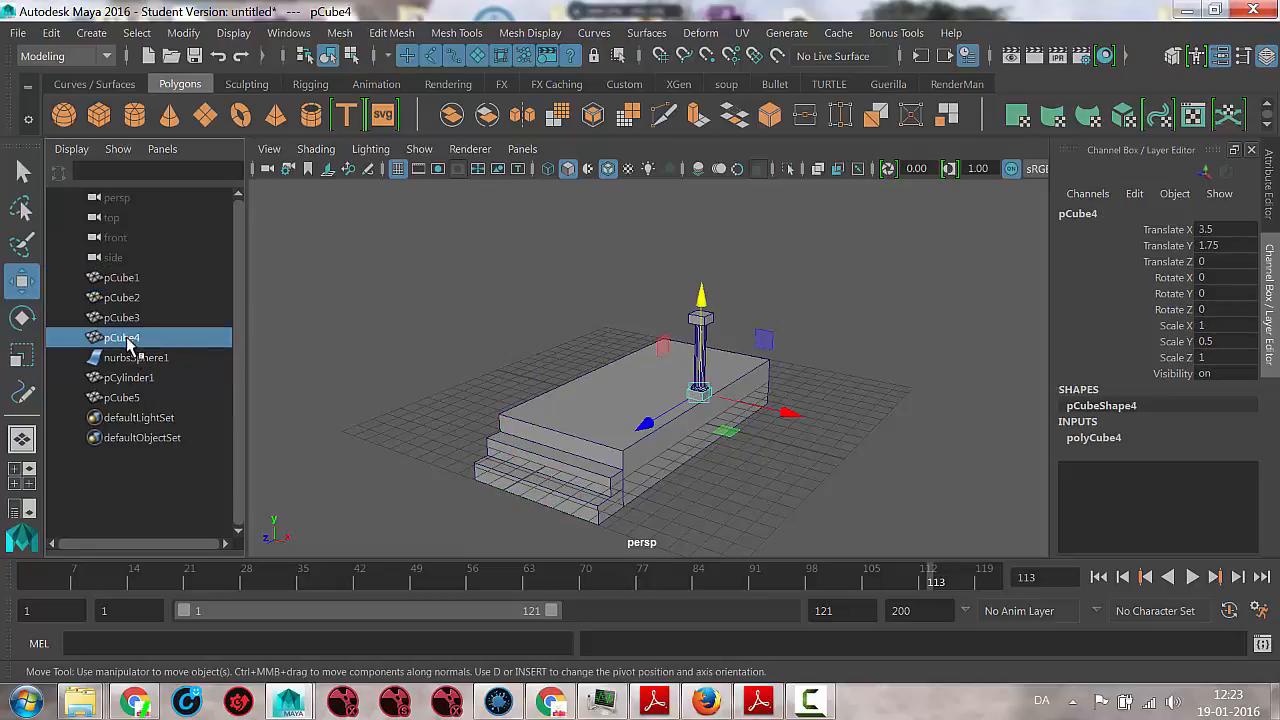
{"action": "left_click", "coordinate": [130, 358]}
{"action": "left_click", "coordinate": [134, 378]}
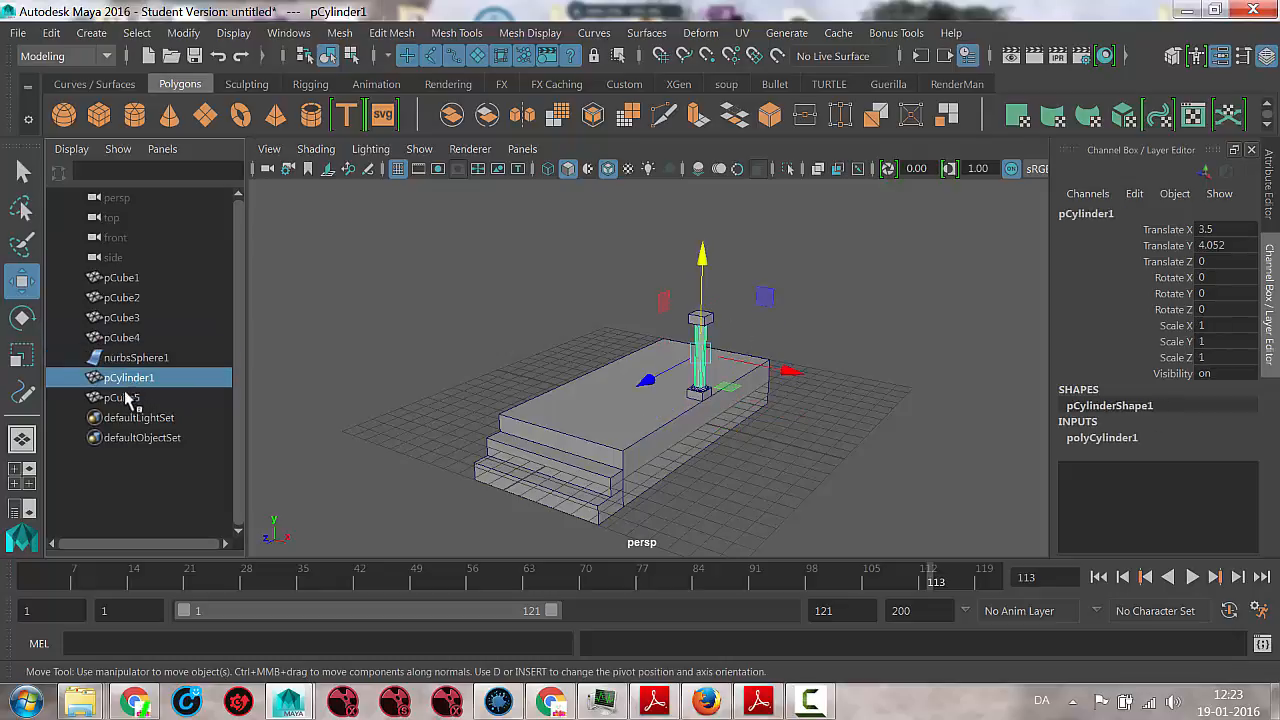
{"action": "left_click", "coordinate": [124, 399]}
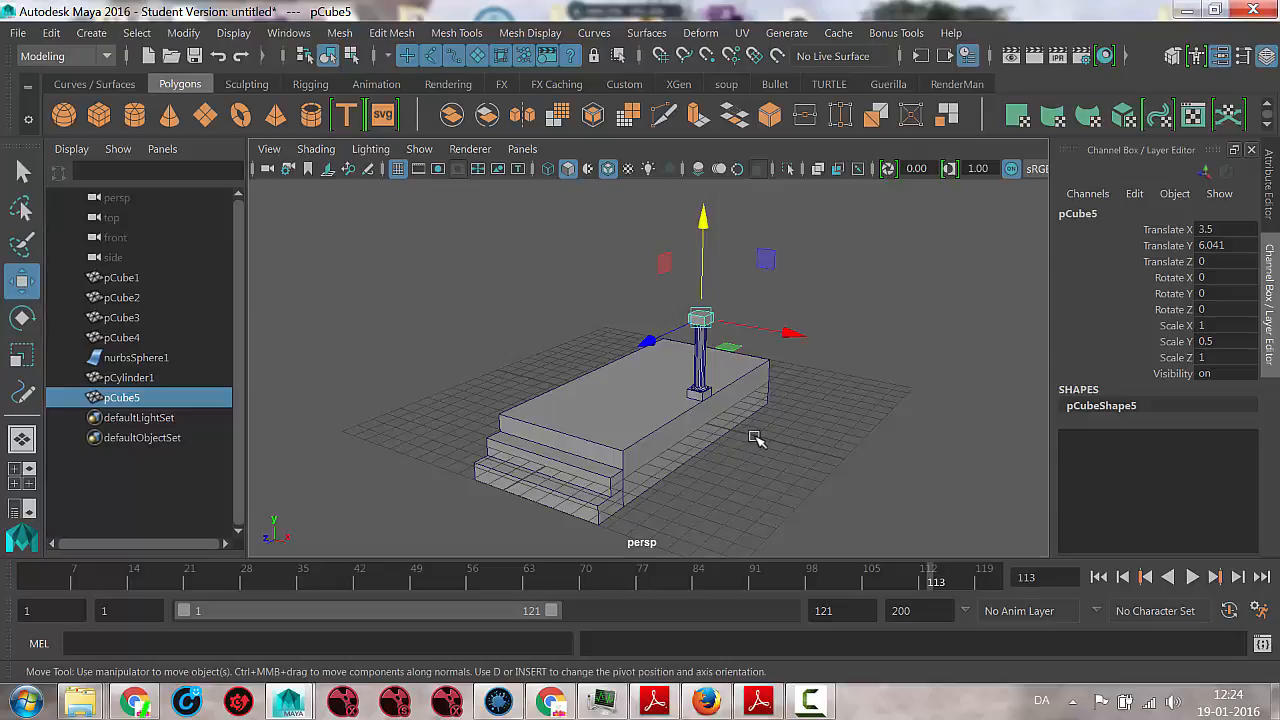
Select the column's top cube, shaft, dome and base cube one by one in the view, and clear the selection
{"action": "mouse_move", "coordinate": [757, 434]}
{"action": "left_mouse_down", "text": "alt"}
{"action": "mouse_move", "coordinate": [634, 409]}
{"action": "mouse_move", "coordinate": [777, 434]}
{"action": "left_mouse_up", "text": "alt"}
{"action": "left_click", "coordinate": [805, 388]}
{"action": "left_click_drag", "start_coordinate": [805, 388], "coordinate": [612, 450], "text": "alt"}
{"action": "left_click", "coordinate": [706, 322]}
{"action": "left_click", "coordinate": [700, 366], "text": "shift"}
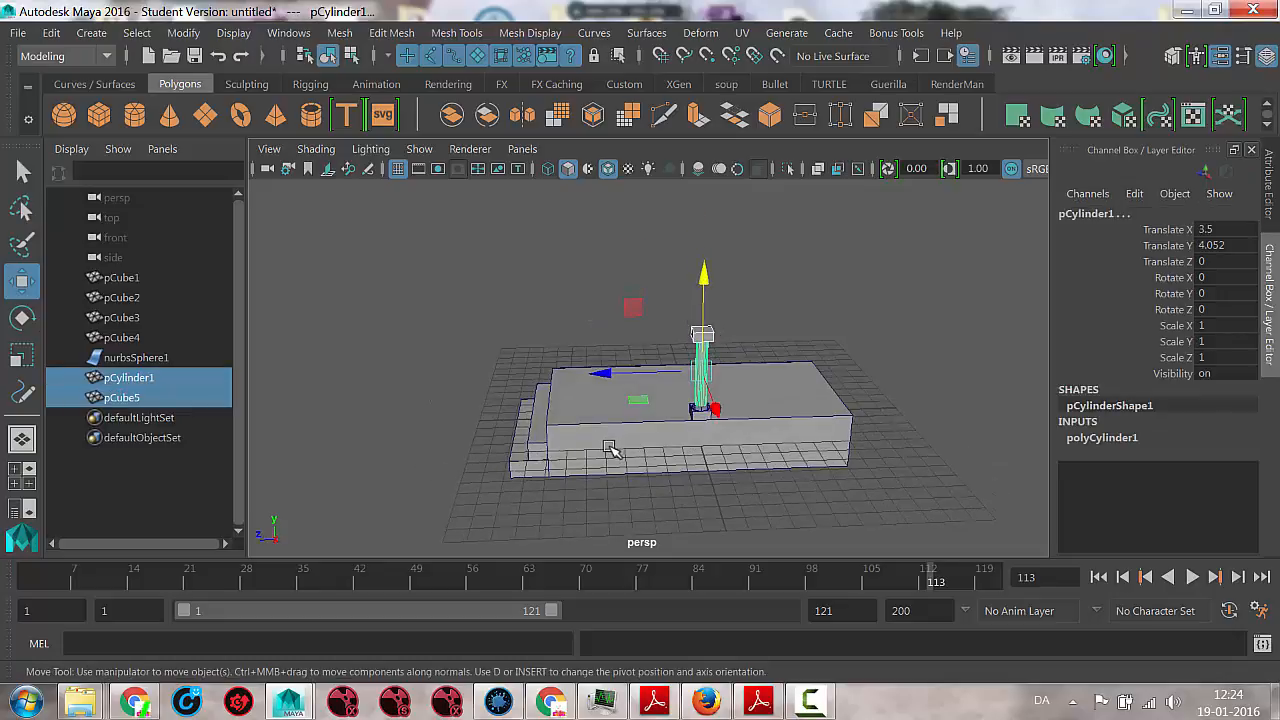
{"action": "right_click_drag", "start_coordinate": [610, 448], "coordinate": [1037, 478], "text": "alt"}
{"action": "middle_click_drag", "start_coordinate": [850, 465], "coordinate": [719, 367], "text": "alt"}
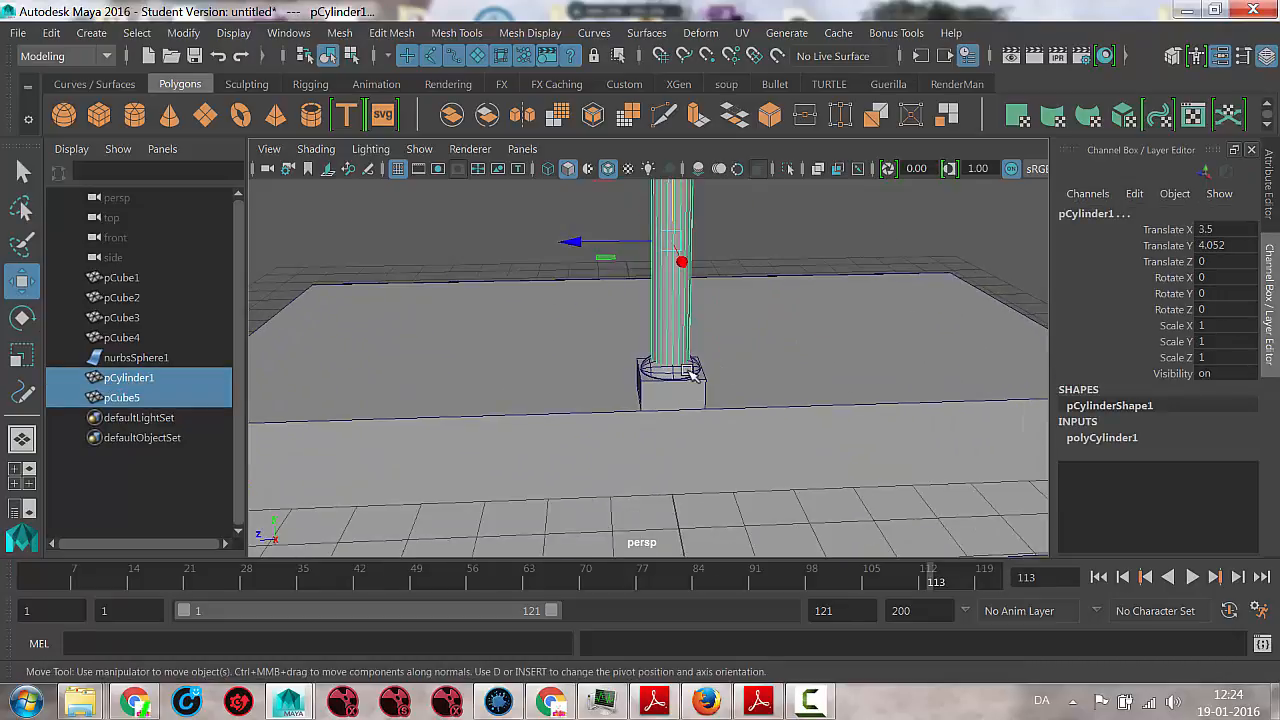
{"action": "left_click", "coordinate": [686, 369], "text": "shift"}
{"action": "left_click", "coordinate": [642, 400], "text": "shift"}
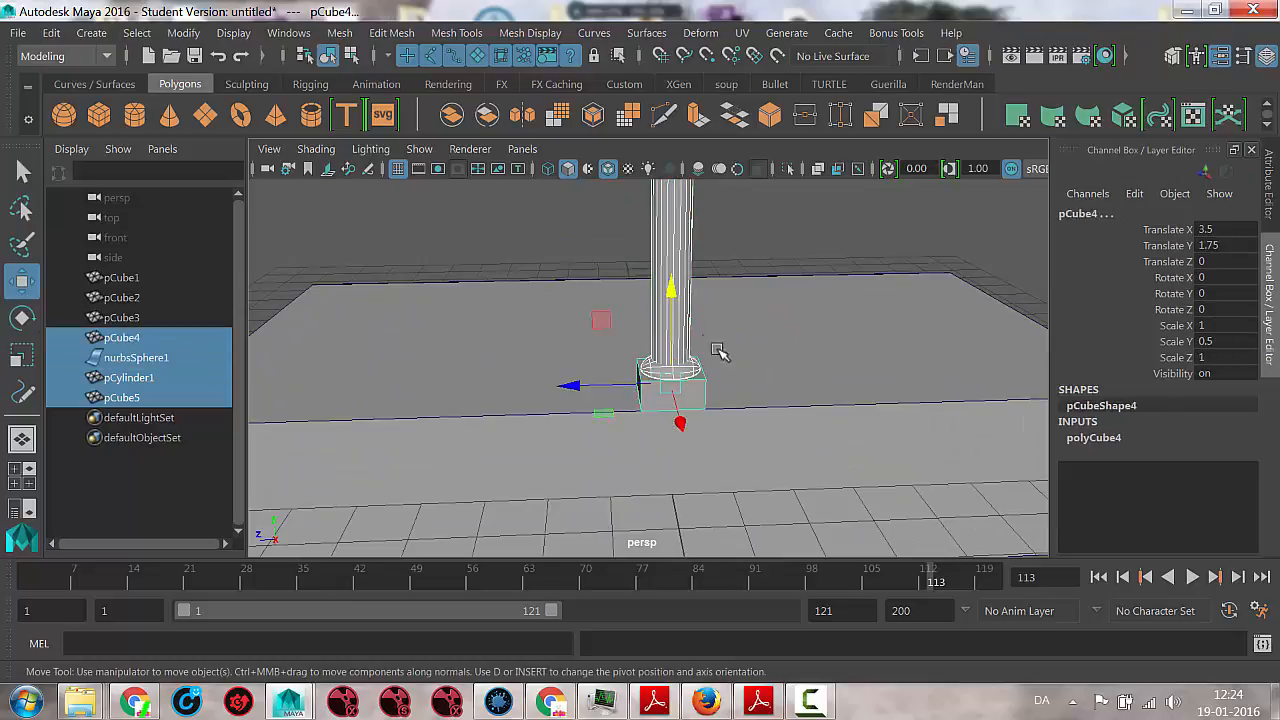
{"action": "left_click", "coordinate": [772, 264]}
Select all four column parts at once with a selection box in a side-on view
{"action": "scroll", "coordinate": [777, 272], "scroll_direction": "down", "scroll_amount": 2}
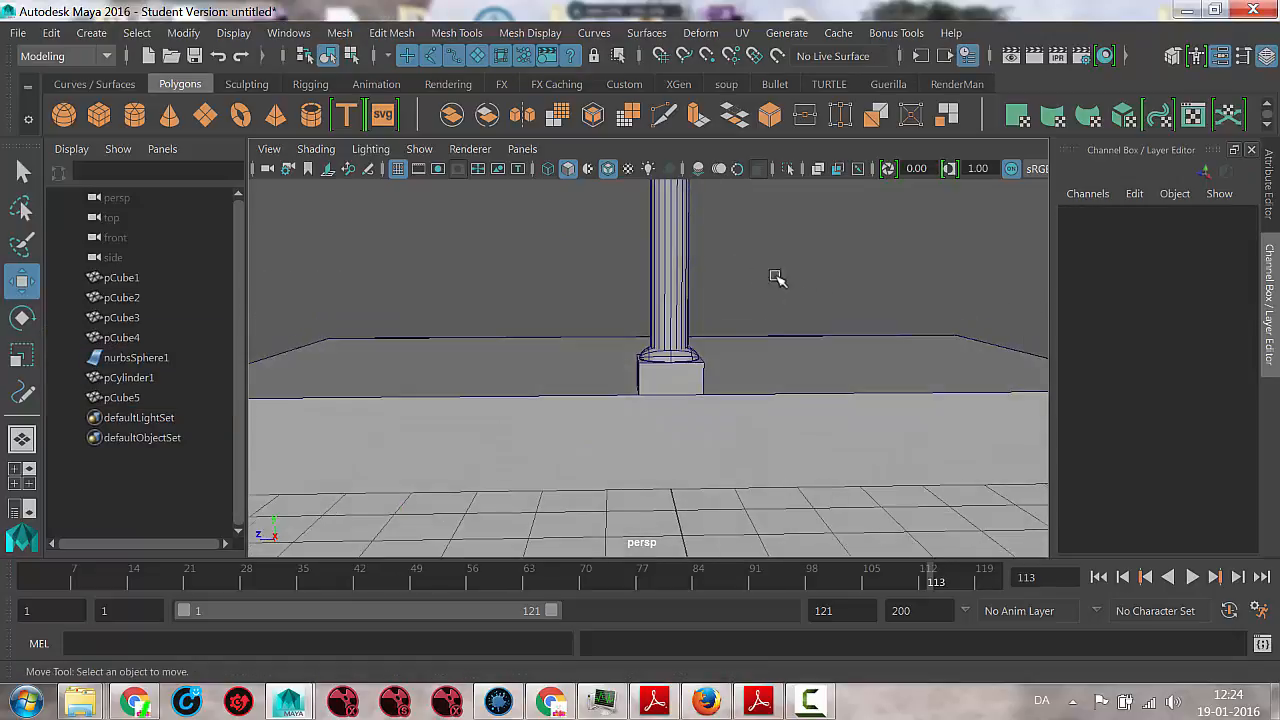
{"action": "right_click_drag", "start_coordinate": [835, 286], "coordinate": [577, 296], "text": "alt"}
{"action": "left_click_drag", "start_coordinate": [577, 296], "coordinate": [708, 342], "text": "alt"}
{"action": "left_click_drag", "start_coordinate": [605, 212], "coordinate": [716, 369]}
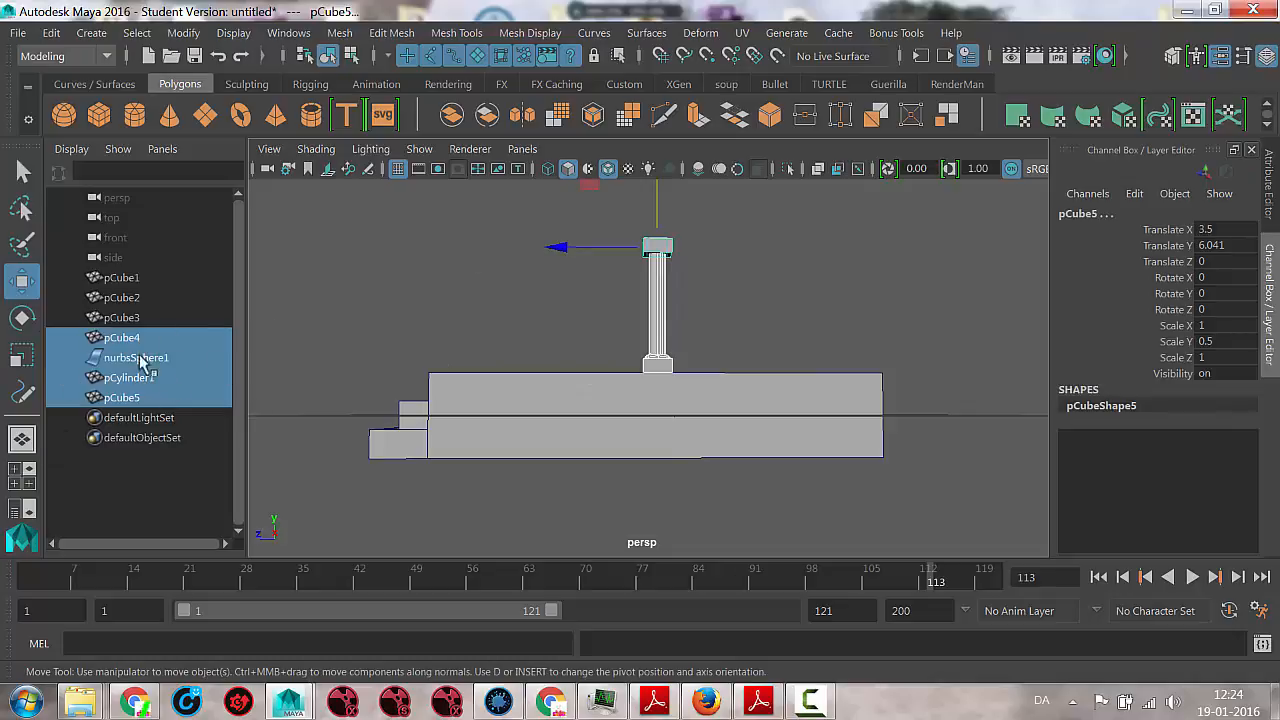
Group the four column parts pCube4, nurbsSphere1, pCylinder1 and pCube5 into one group
{"action": "left_click", "coordinate": [309, 300]}
{"action": "left_click_drag", "start_coordinate": [122, 340], "coordinate": [125, 398]}
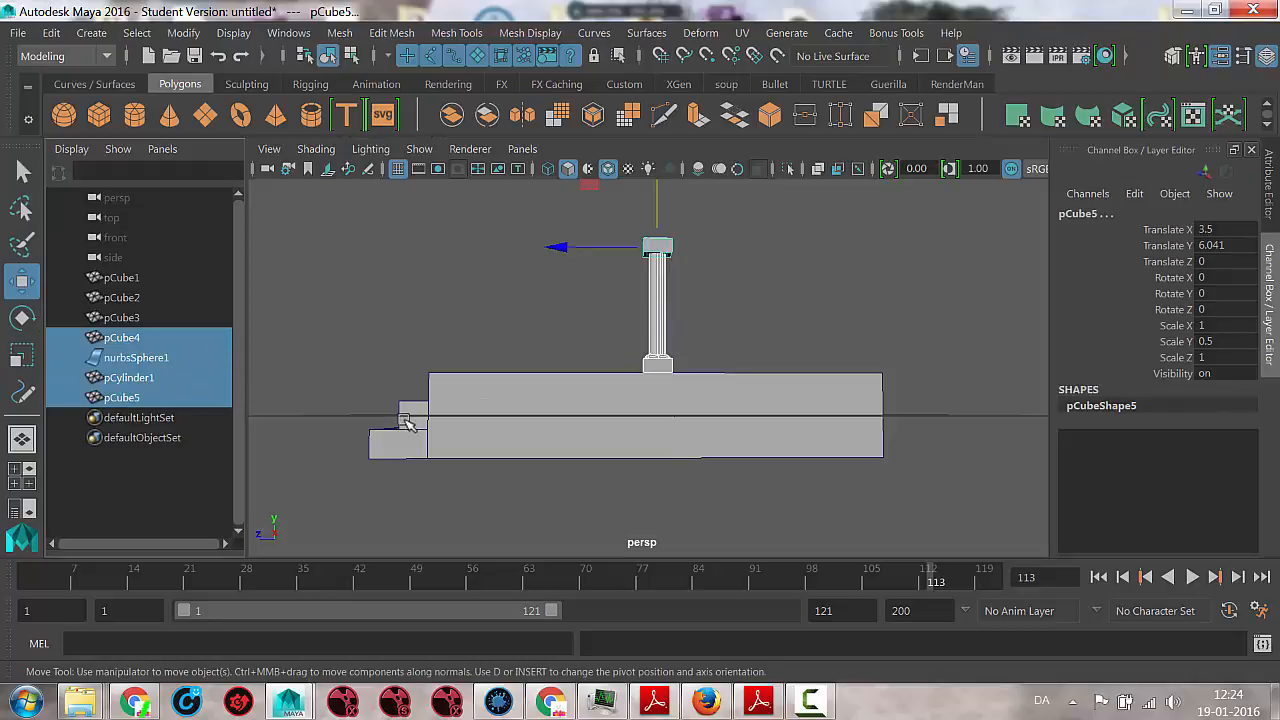
{"action": "left_click", "coordinate": [145, 338]}
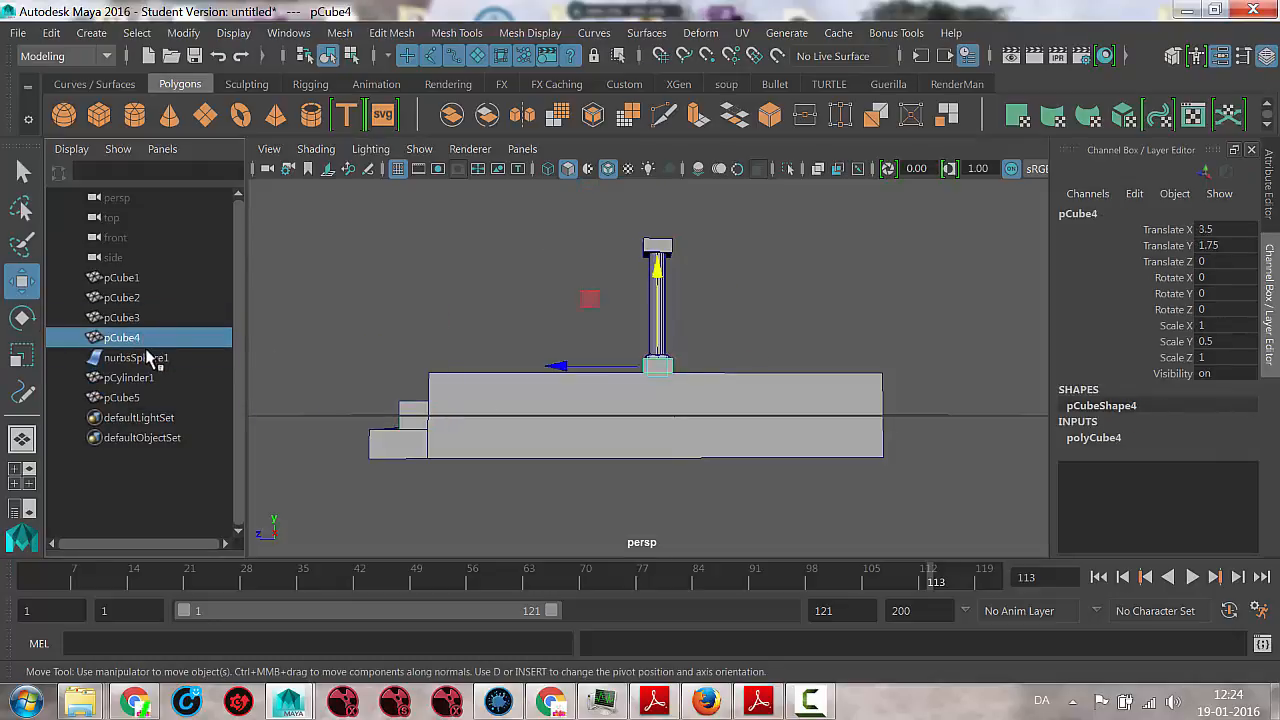
{"action": "left_click_drag", "start_coordinate": [150, 358], "coordinate": [176, 428]}
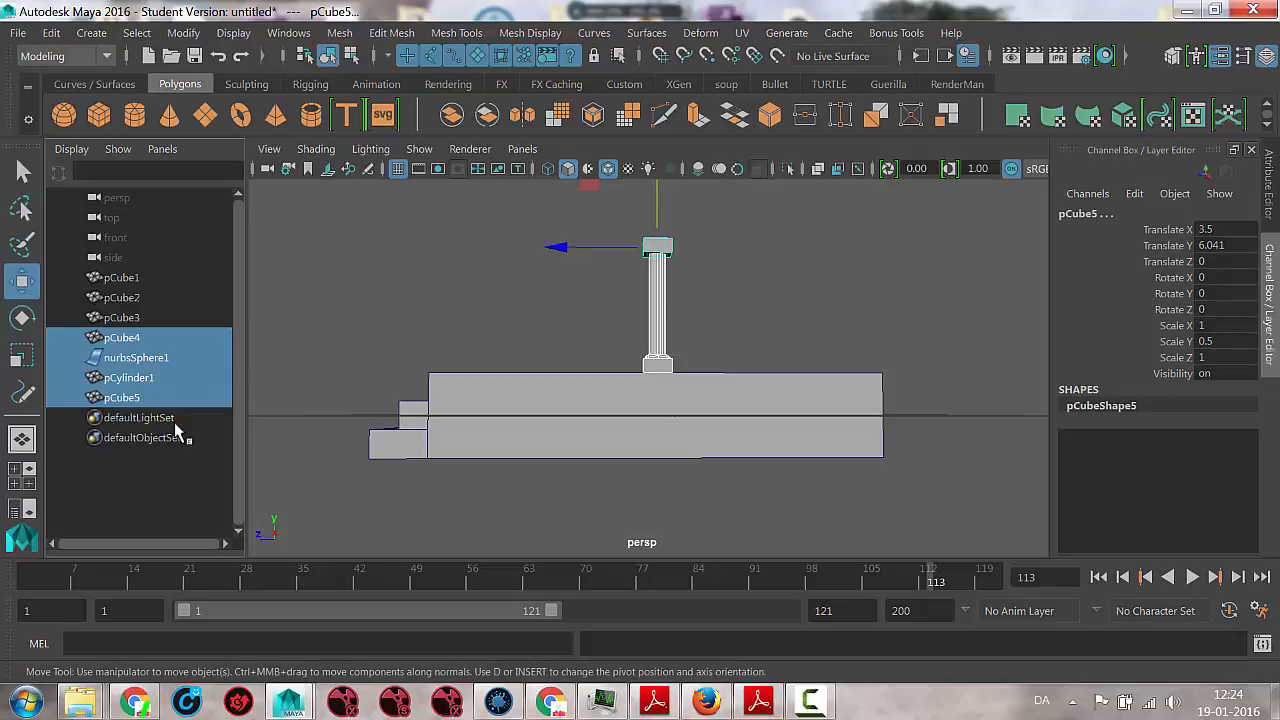
{"action": "left_click_drag", "start_coordinate": [523, 397], "coordinate": [599, 427], "text": "alt"}
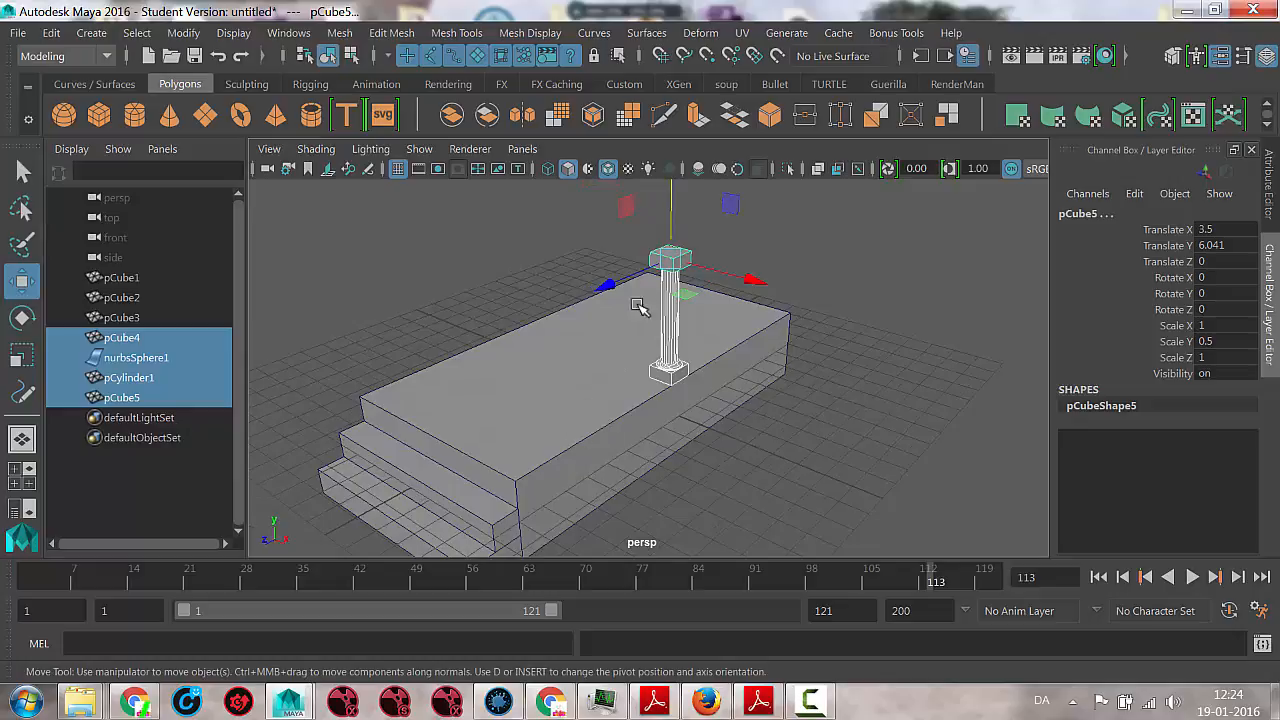
{"action": "left_click", "coordinate": [51, 32]}
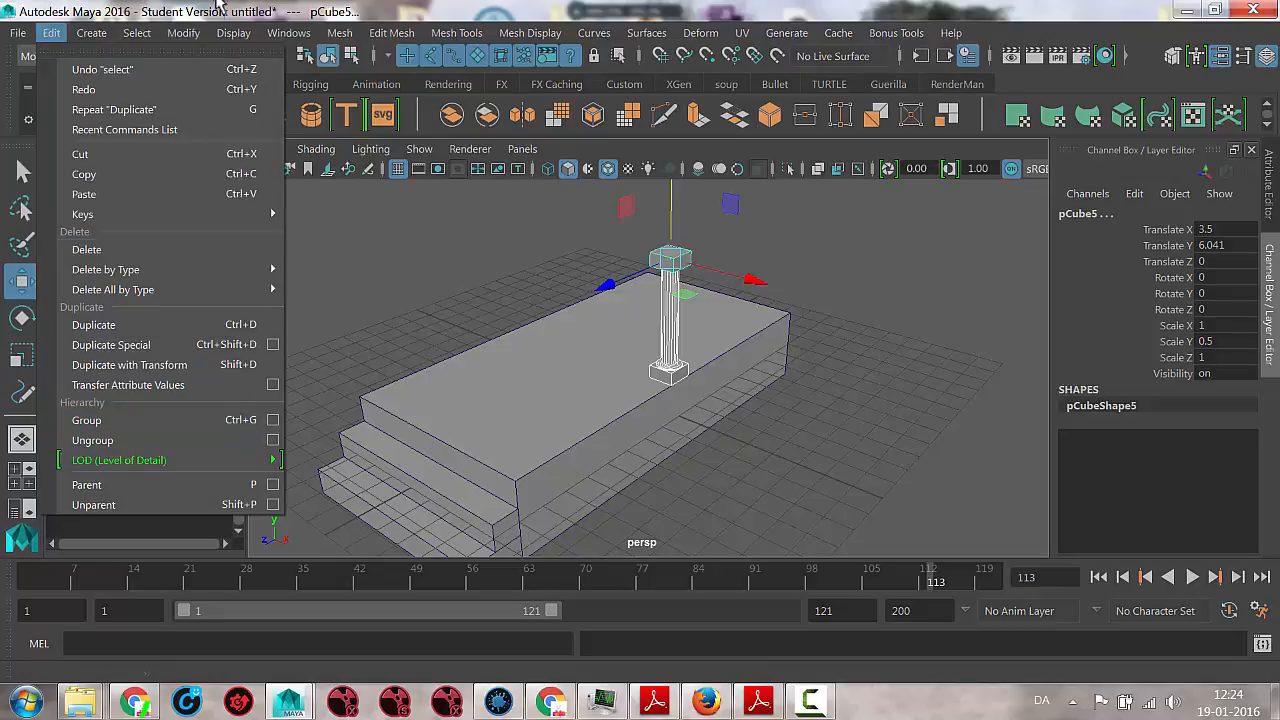
{"action": "left_click", "coordinate": [212, 5]}
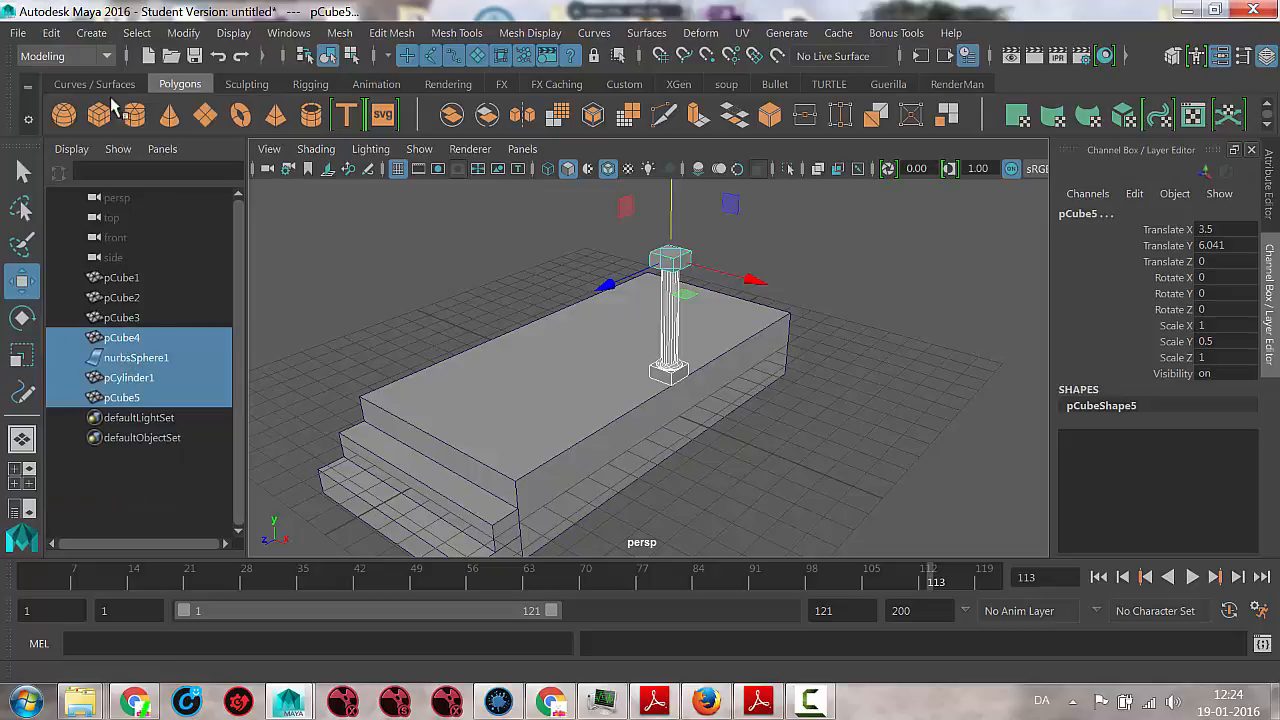
{"action": "left_click", "coordinate": [55, 35]}
{"action": "left_click", "coordinate": [254, 38]}
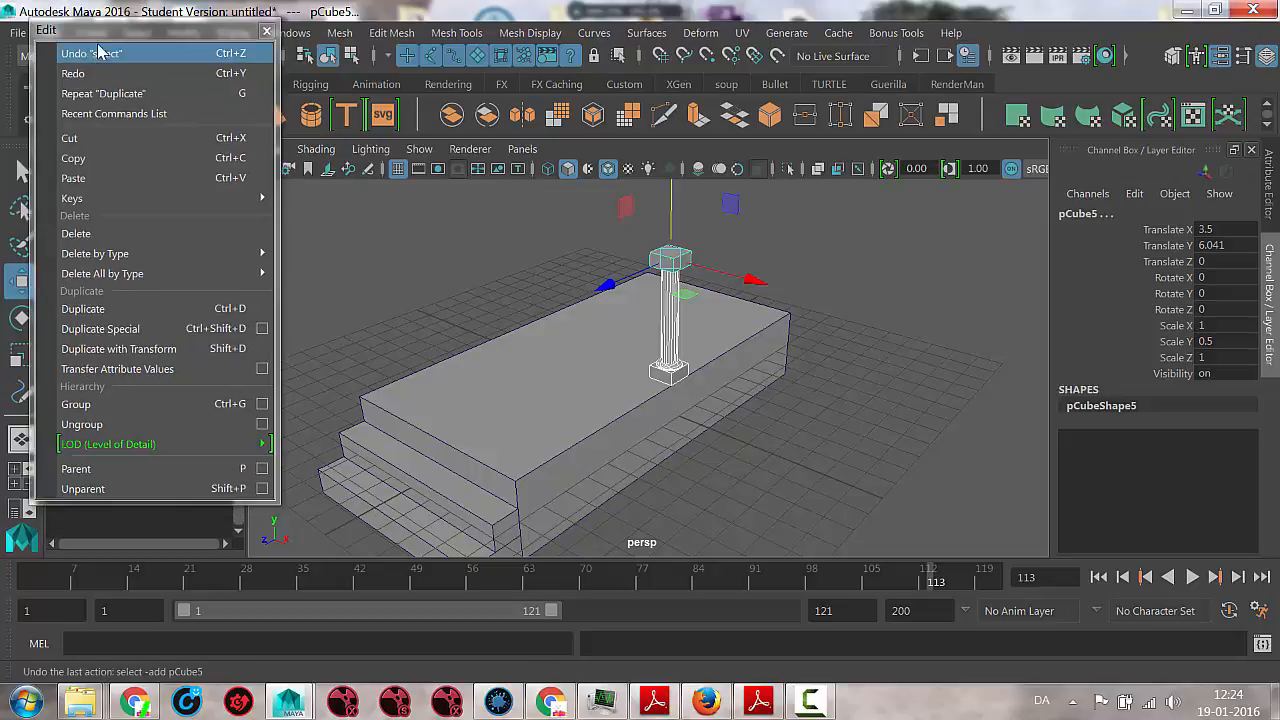
{"action": "left_click_drag", "start_coordinate": [254, 38], "coordinate": [453, 37]}
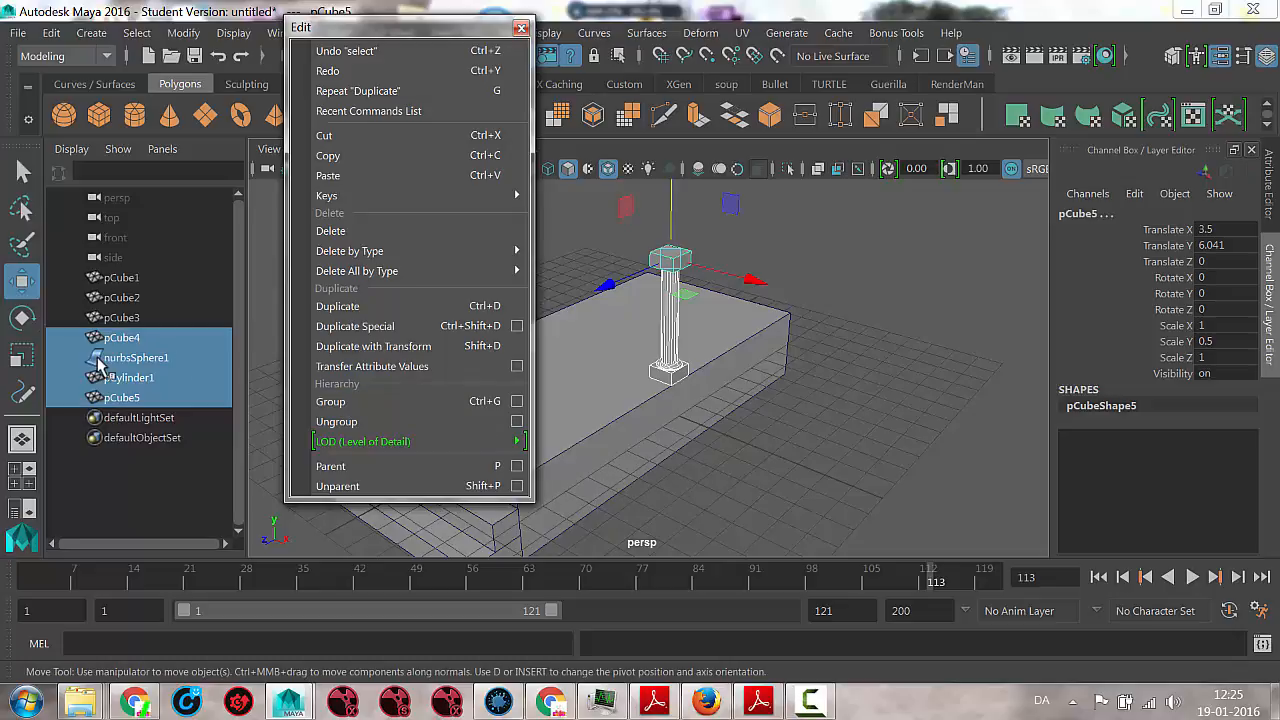
{"action": "left_click", "coordinate": [356, 412]}
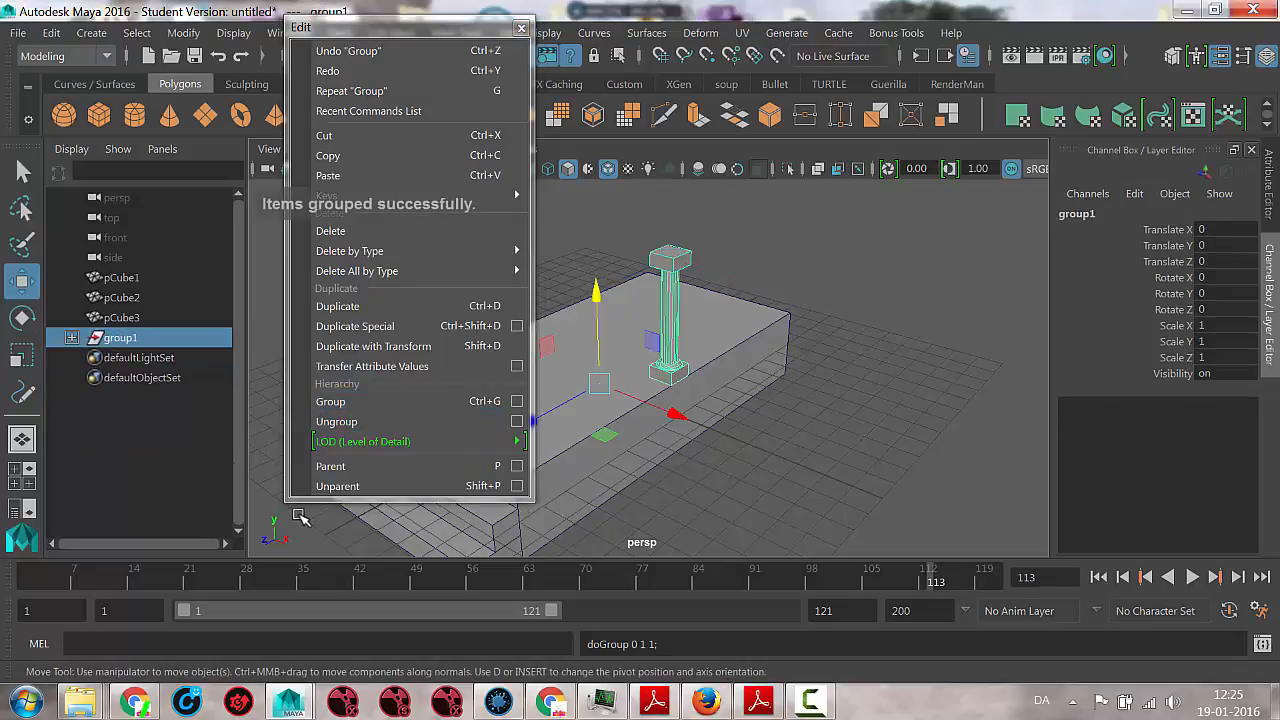
Expand the new group in the Outliner and check its members by selecting the column parts one by one
{"action": "left_click", "coordinate": [71, 338]}
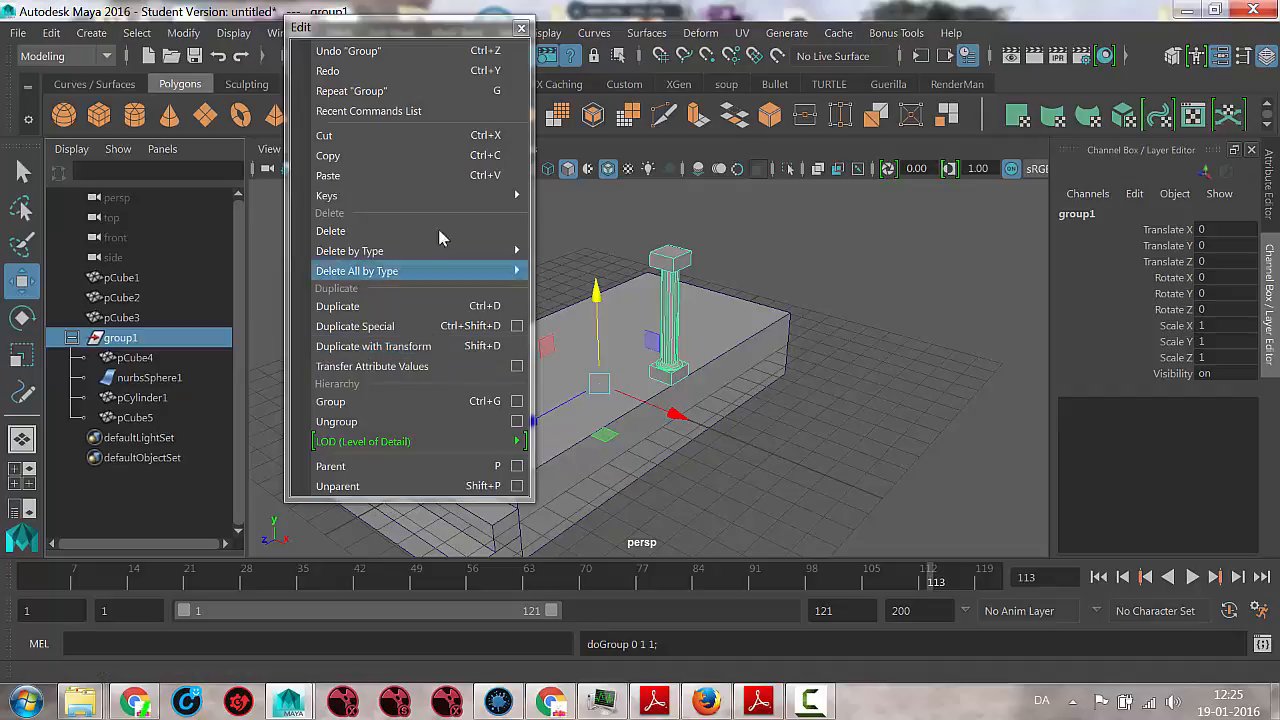
{"action": "left_click", "coordinate": [521, 27]}
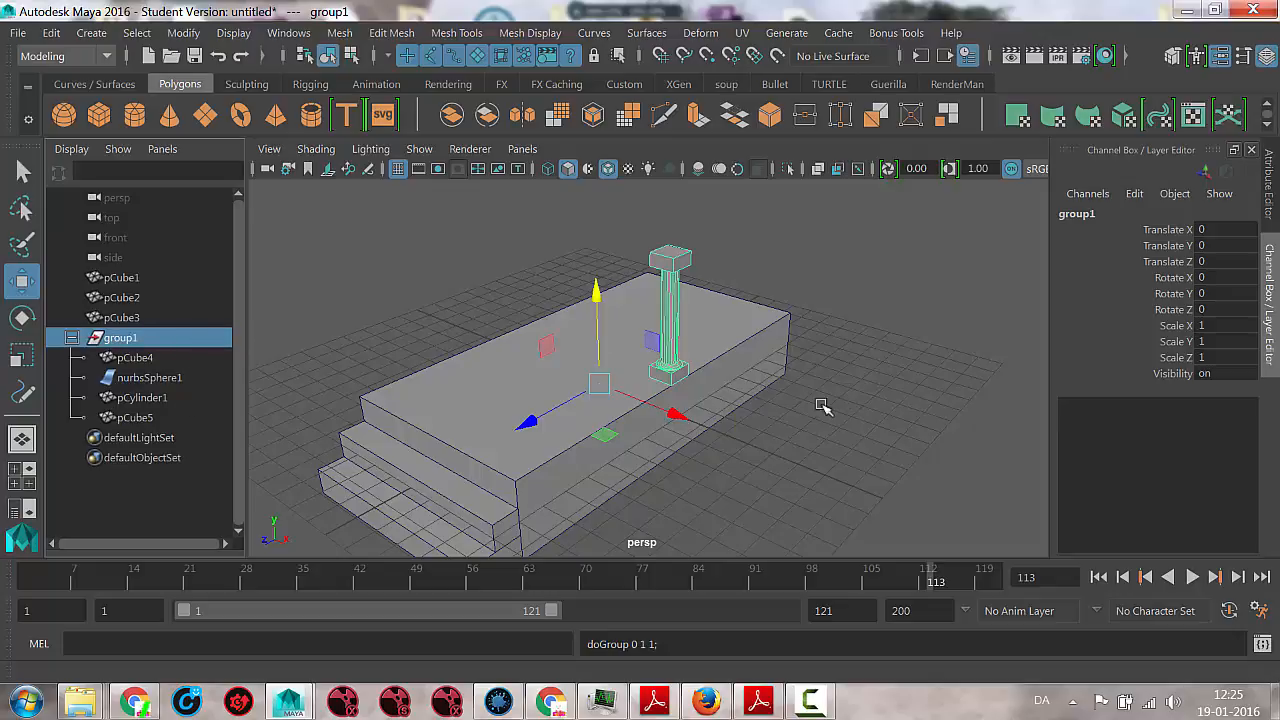
{"action": "left_click", "coordinate": [150, 358]}
{"action": "left_click", "coordinate": [138, 378]}
{"action": "left_click", "coordinate": [134, 397]}
{"action": "left_click", "coordinate": [132, 417]}
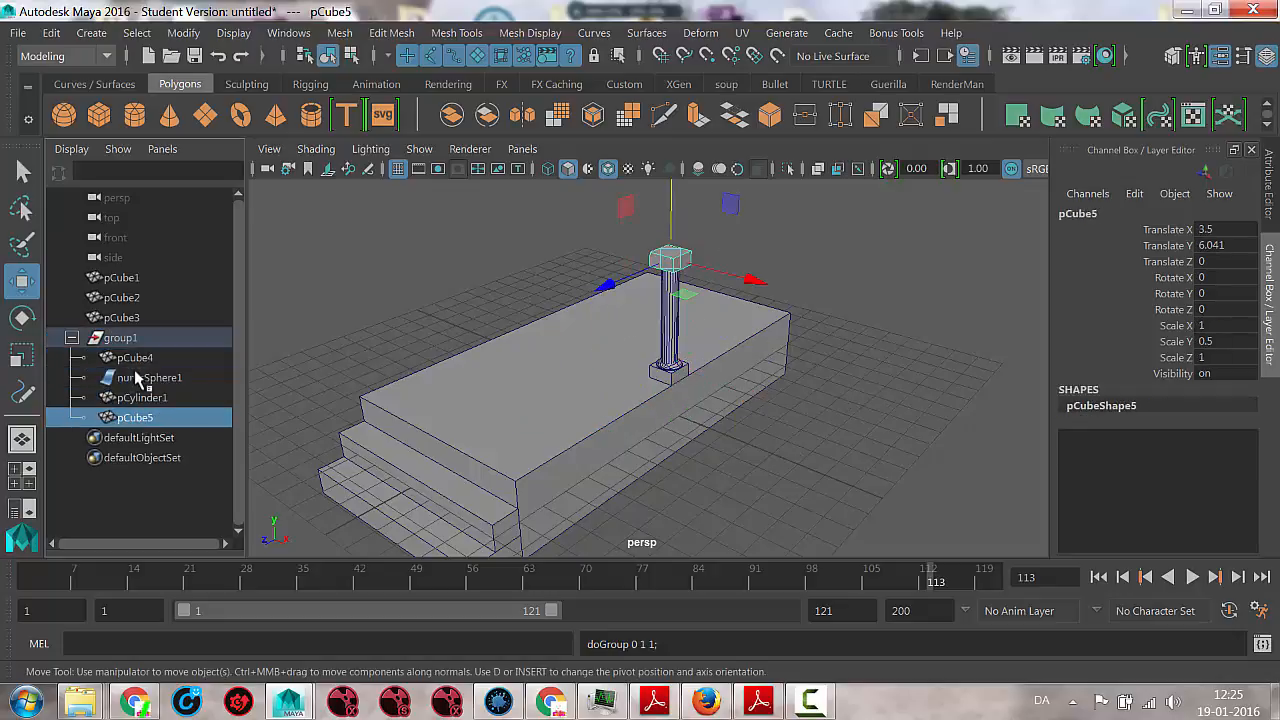
{"action": "left_click", "coordinate": [135, 358]}
{"action": "left_click", "coordinate": [140, 378]}
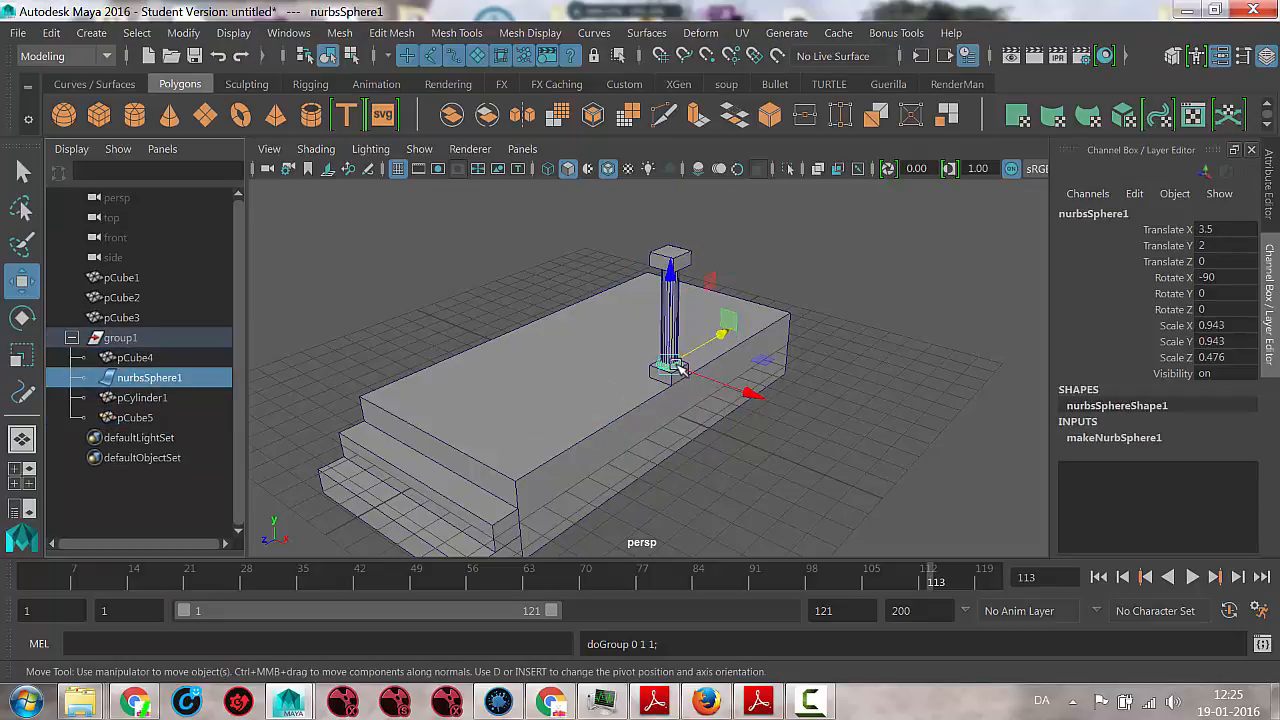
Try moving the flattened dome on its own and the whole column group as one, undoing each move
{"action": "left_click_drag", "start_coordinate": [680, 368], "coordinate": [805, 287]}
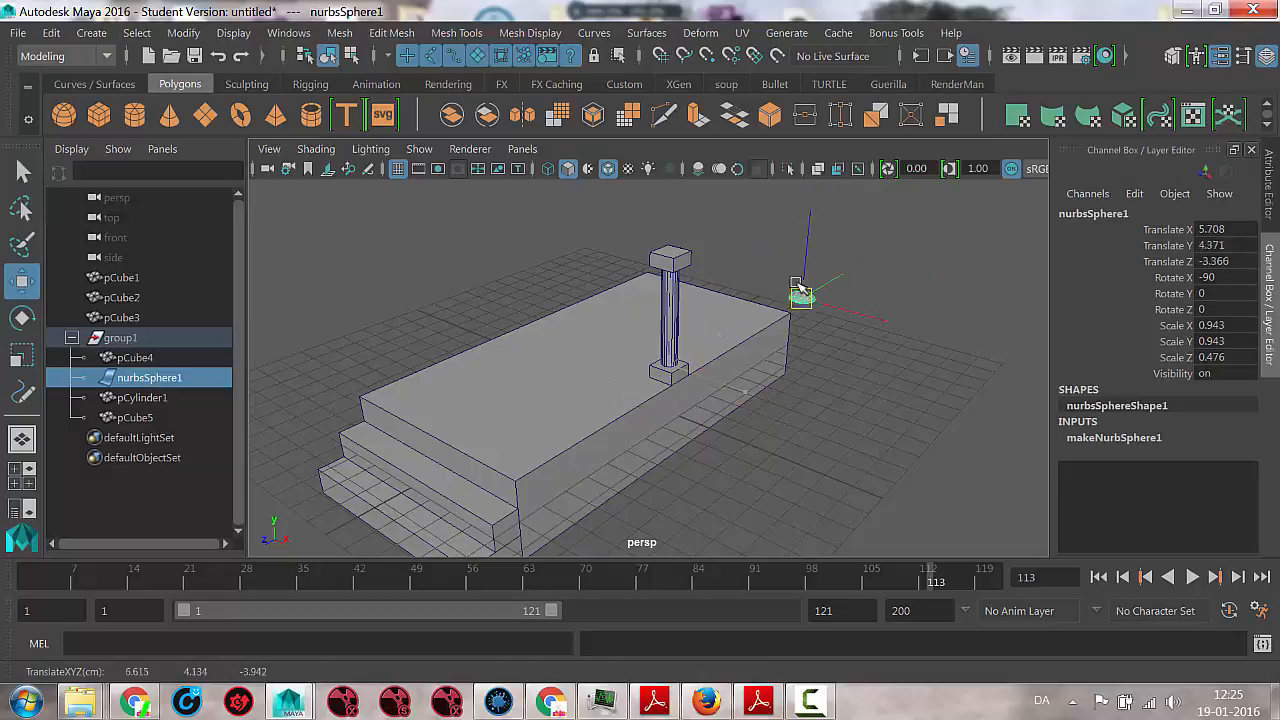
{"action": "left_click", "coordinate": [219, 57]}
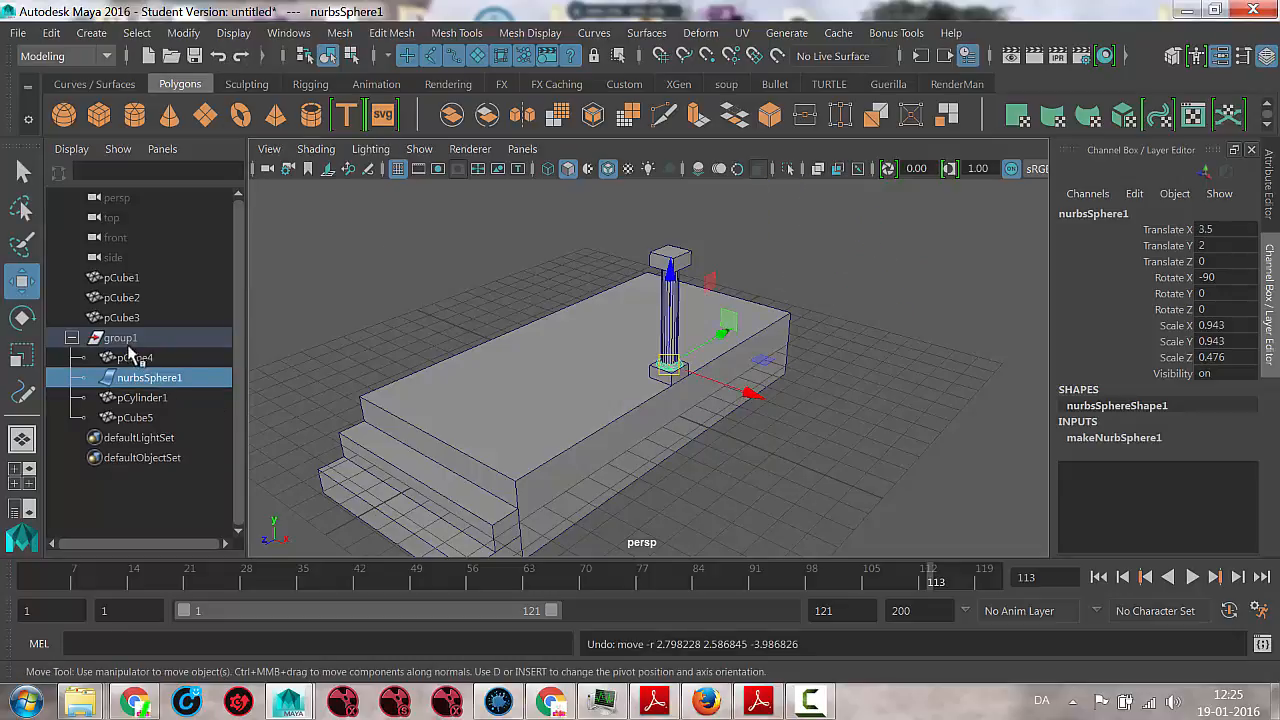
{"action": "left_click", "coordinate": [121, 338]}
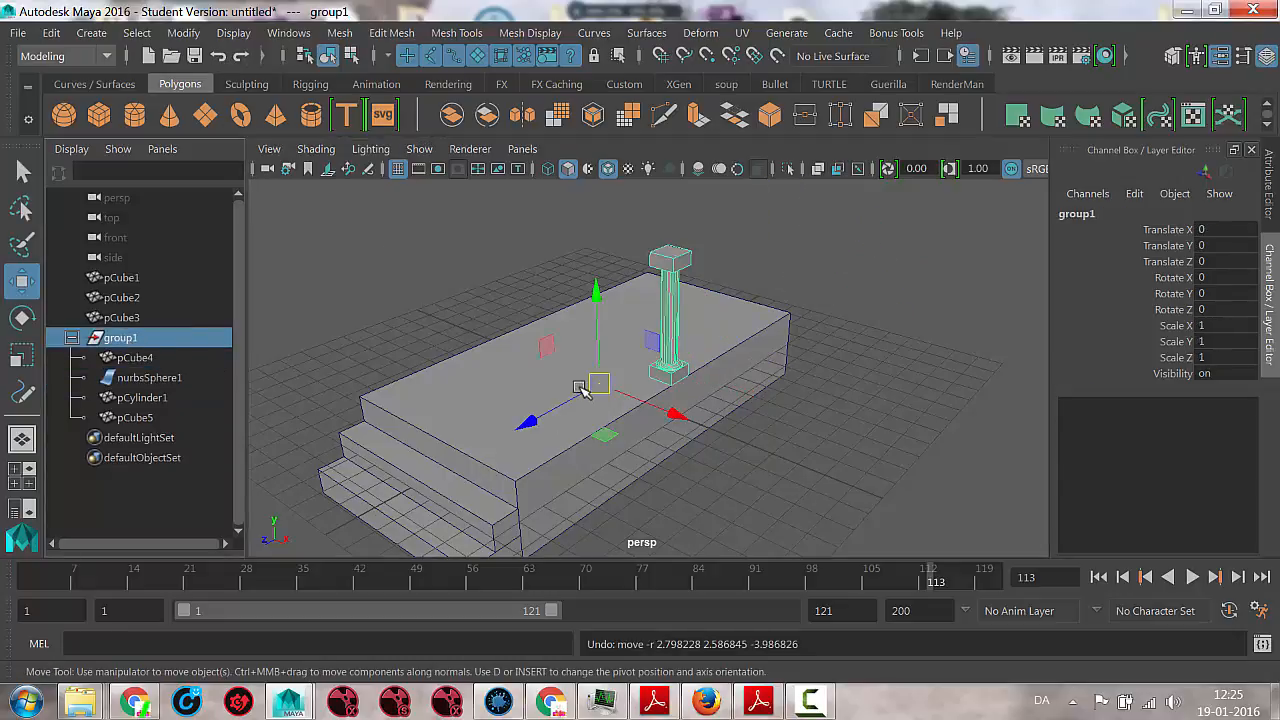
{"action": "left_click_drag", "start_coordinate": [598, 381], "coordinate": [555, 345]}
{"action": "left_click", "coordinate": [219, 57]}
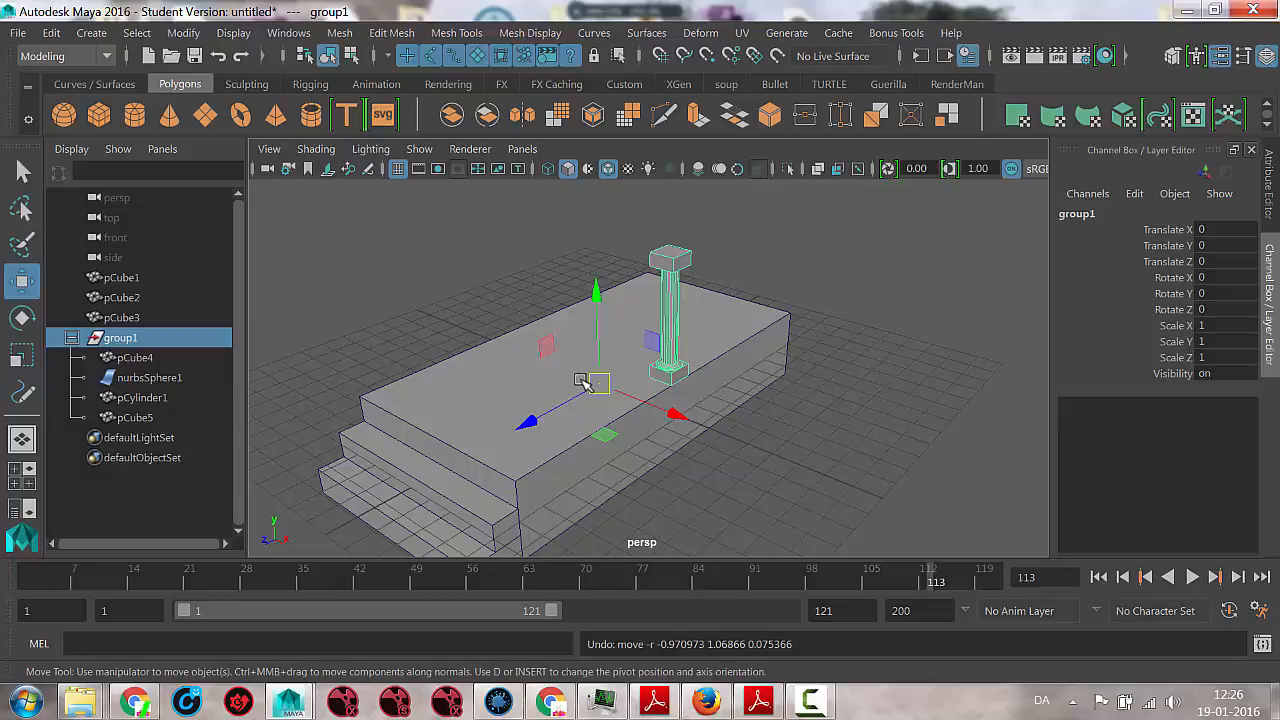
{"action": "left_click", "coordinate": [52, 33]}
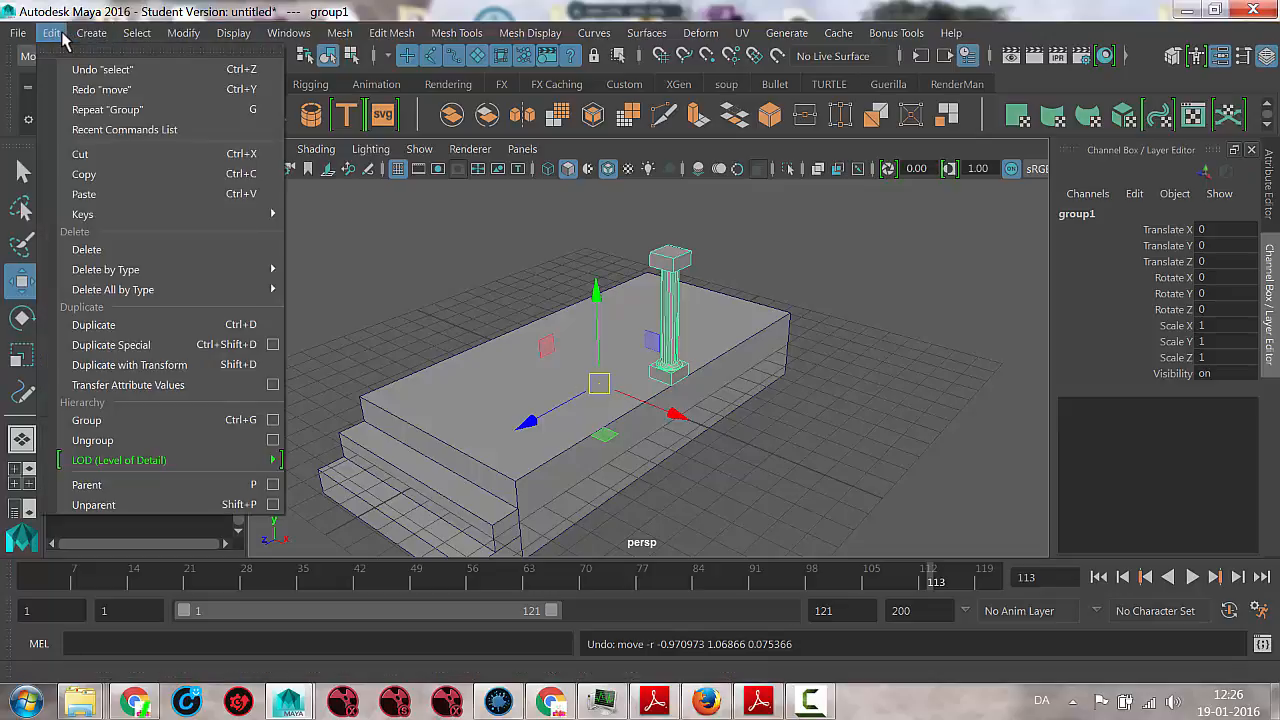
{"action": "mouse_move", "coordinate": [88, 40]}
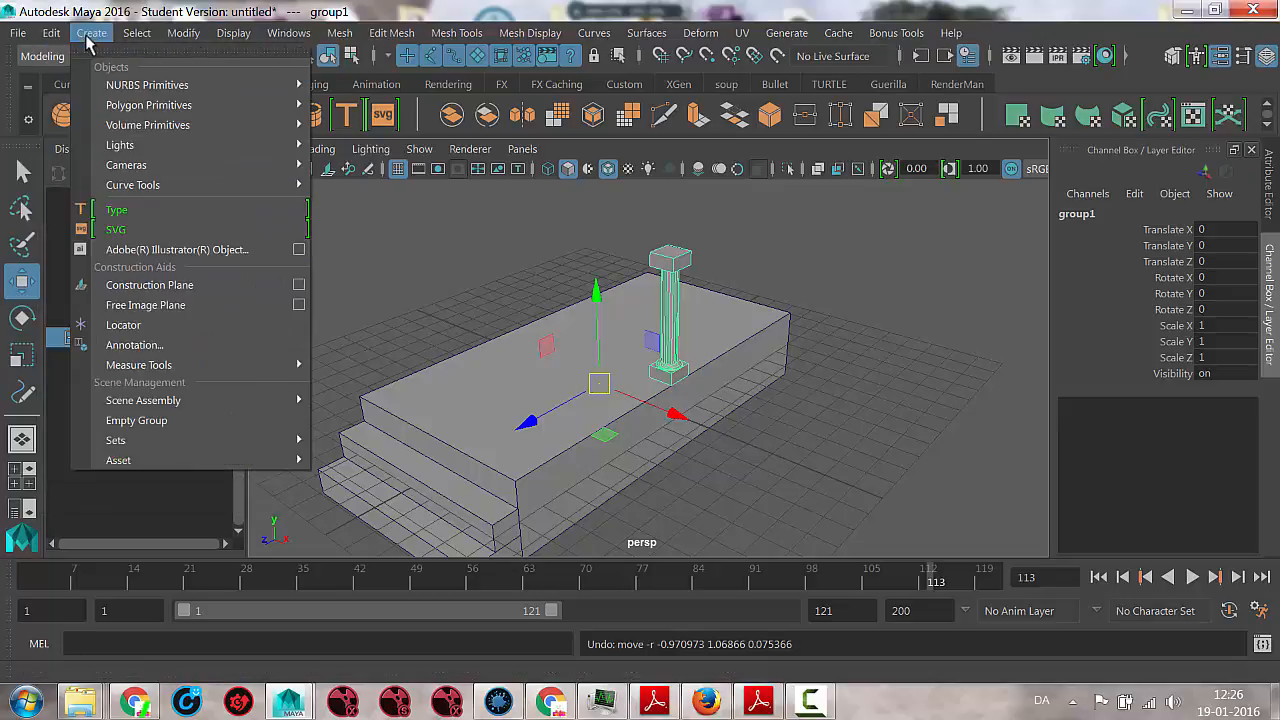
{"action": "mouse_move", "coordinate": [174, 26]}
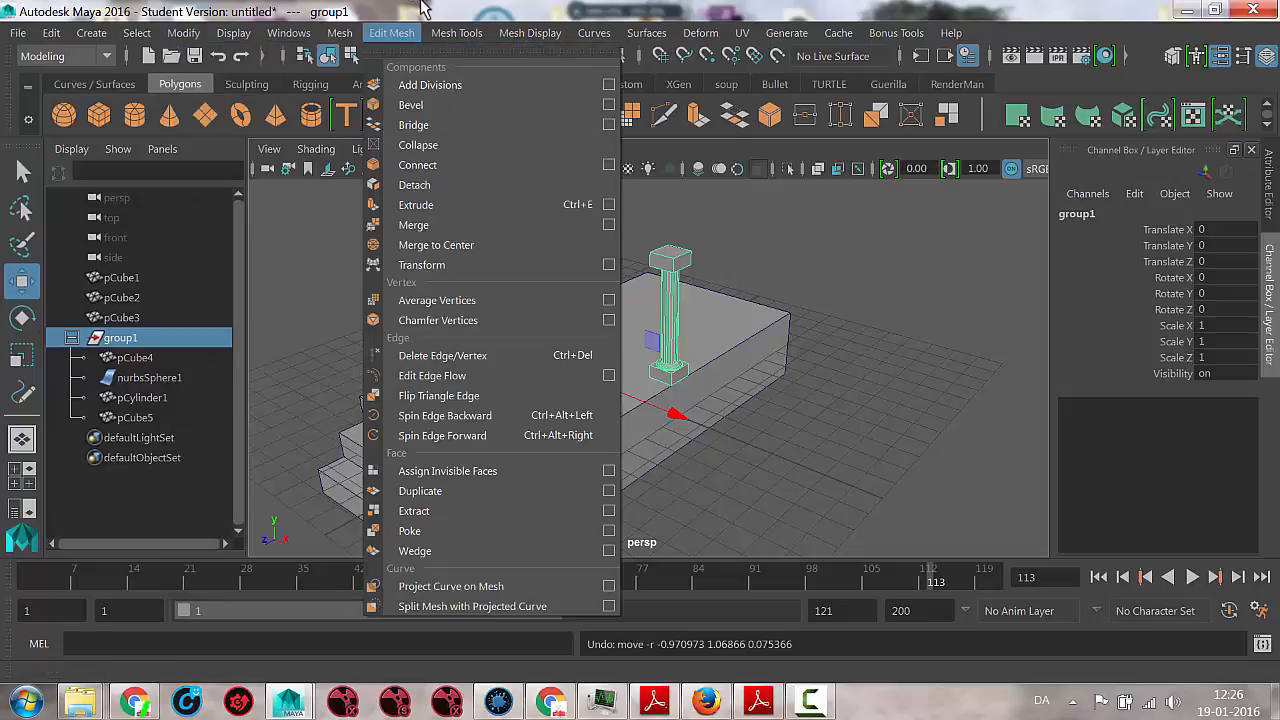
{"action": "left_click", "coordinate": [730, 460]}
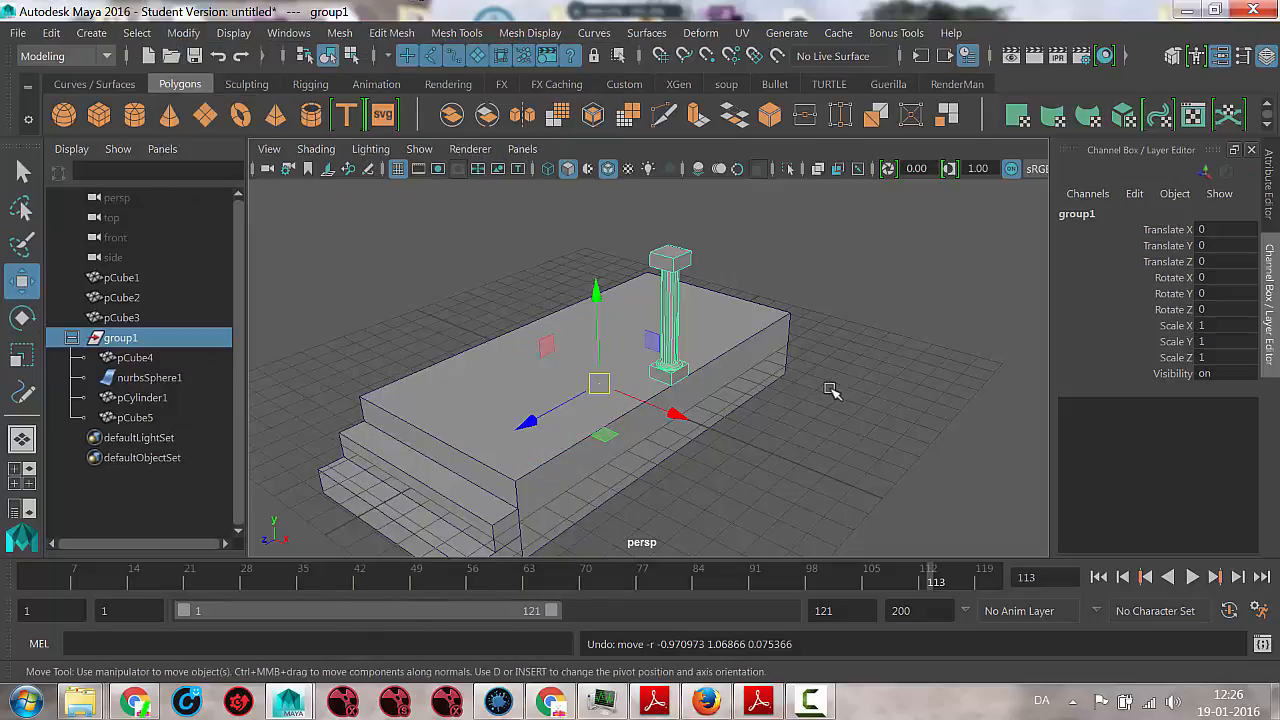
Collapse the column group in the Outliner and rename it as pillar
{"action": "left_click_drag", "start_coordinate": [819, 372], "coordinate": [741, 372], "text": "alt"}
{"action": "left_click", "coordinate": [71, 338]}
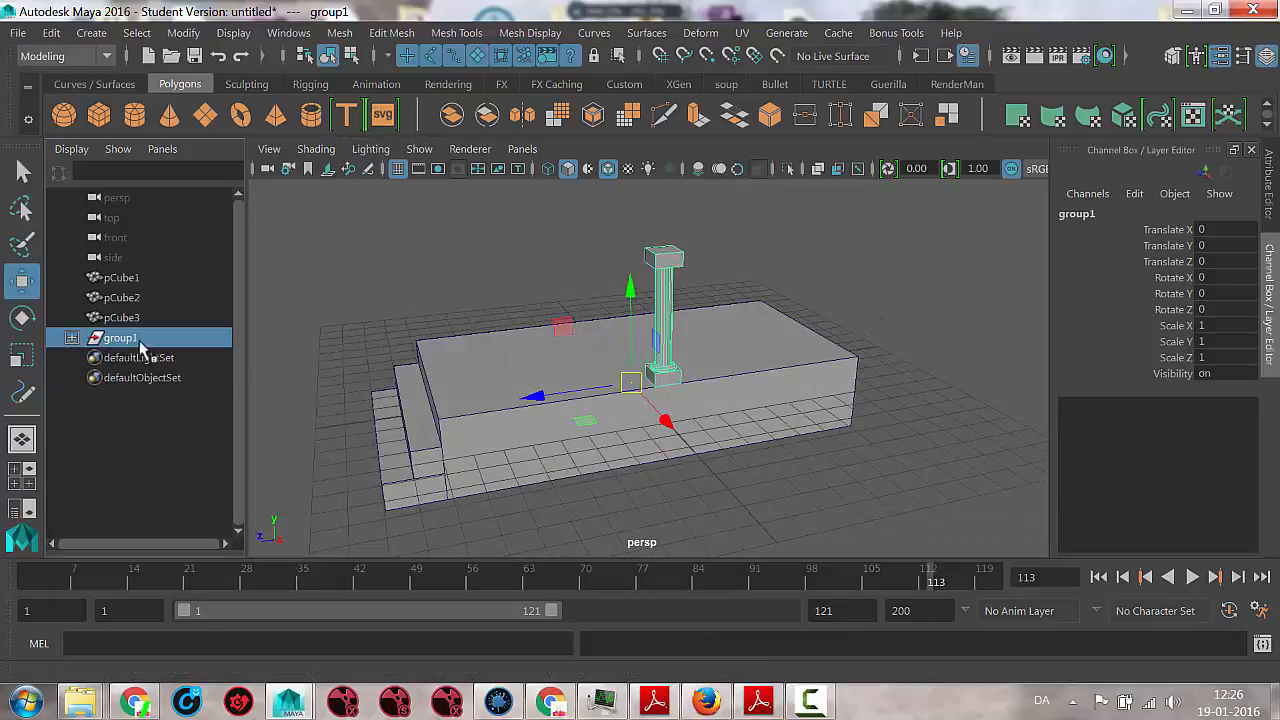
{"action": "double_click", "coordinate": [136, 340]}
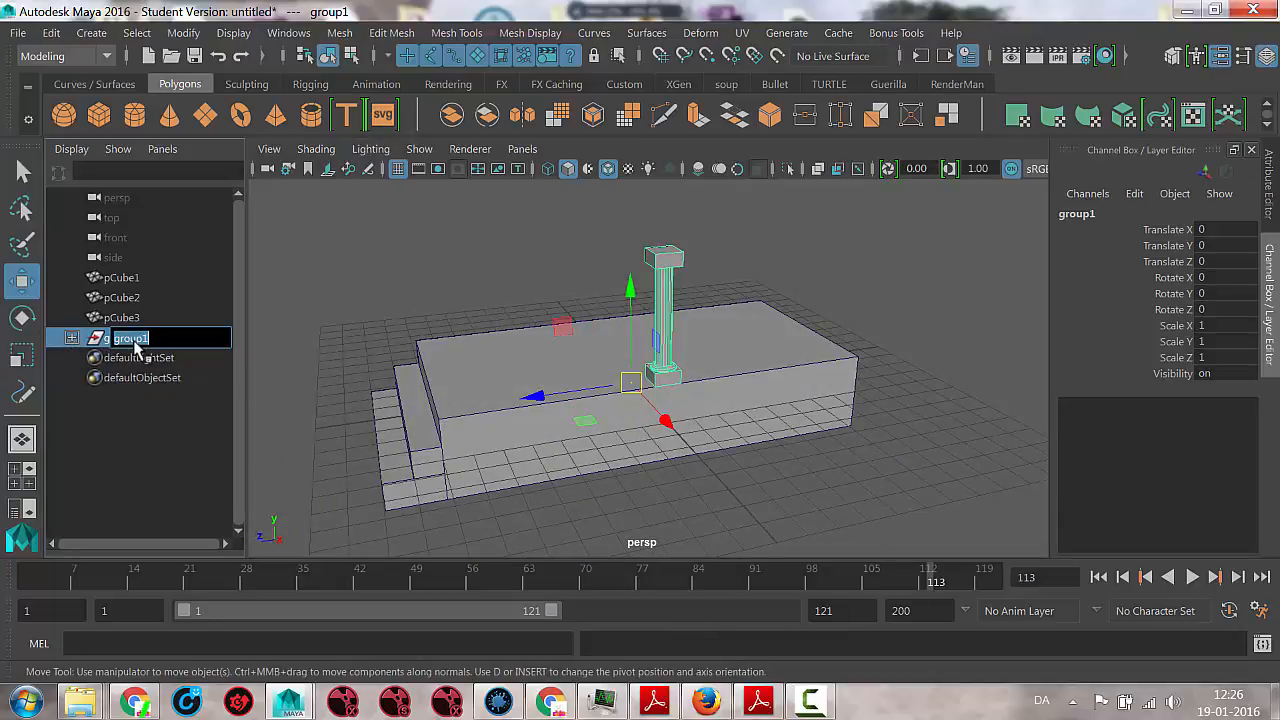
{"action": "type", "text": "pillar"}
{"action": "key", "text": "Return"}
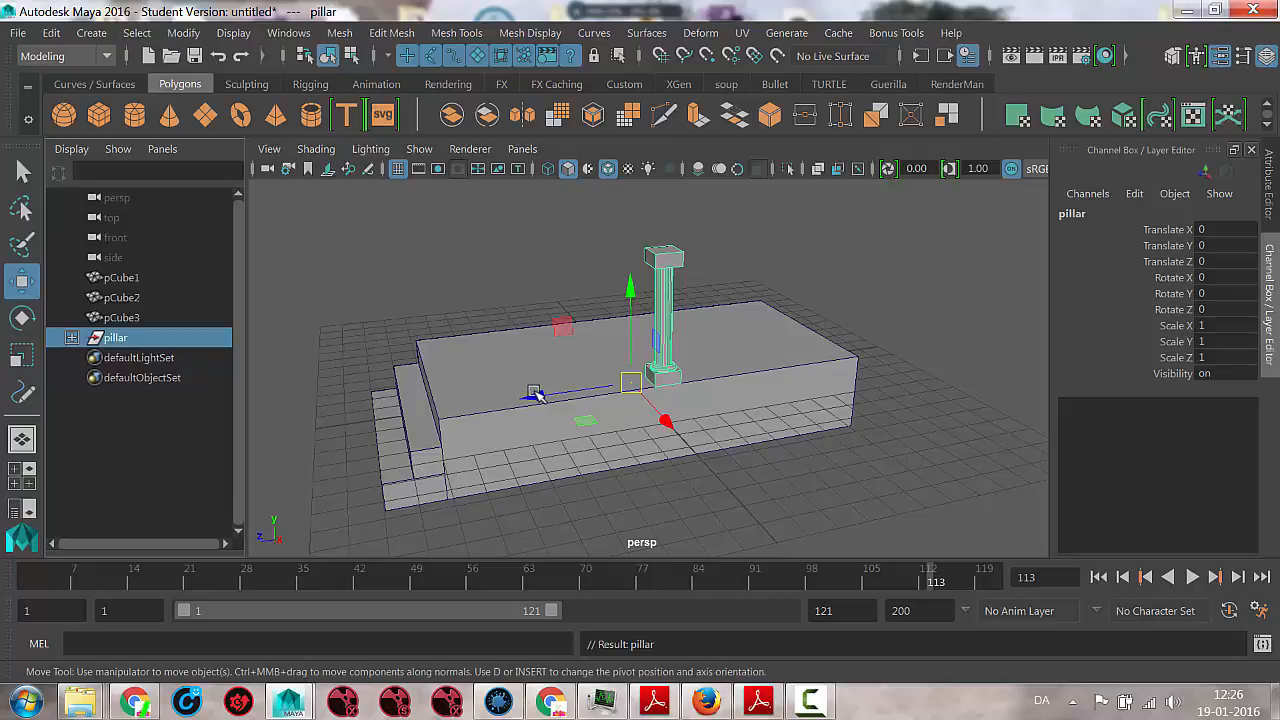
Move the pillar group along the block's edge to the rear corner by setting its Translate Z to -7.5
{"action": "left_click_drag", "start_coordinate": [531, 394], "coordinate": [696, 381]}
{"action": "left_click", "coordinate": [1226, 264]}
{"action": "left_click", "coordinate": [1226, 264]}
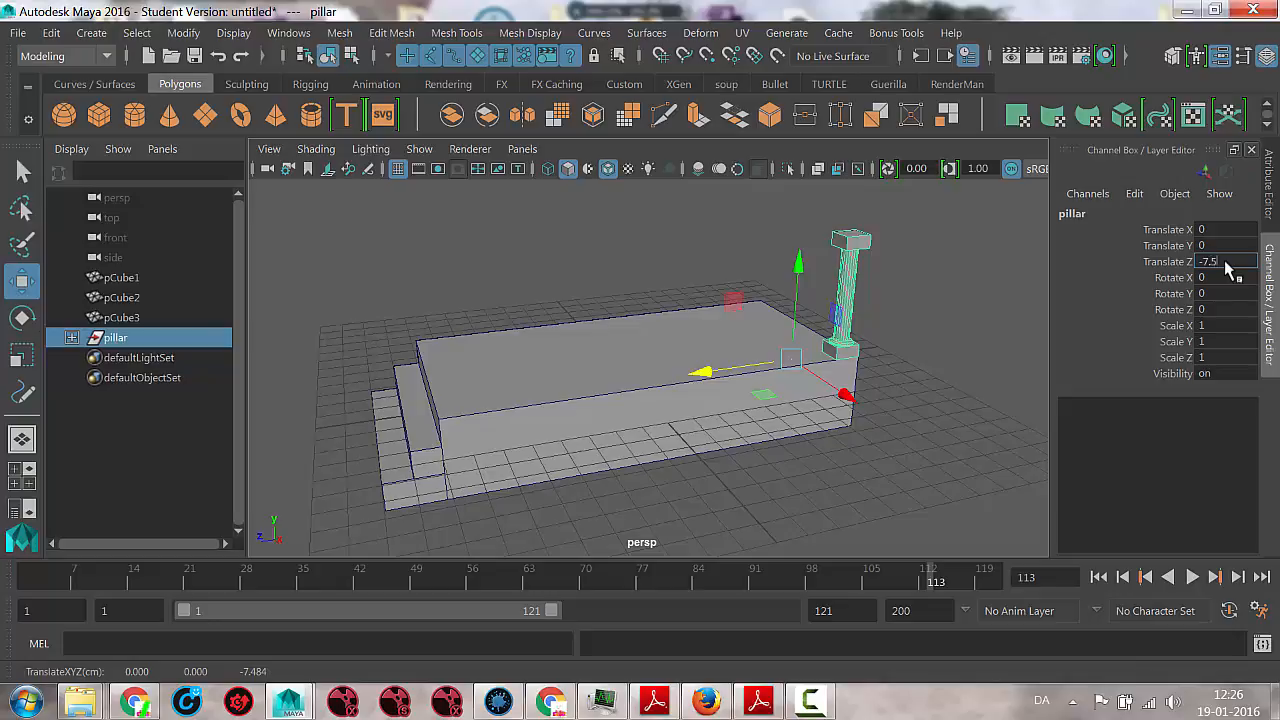
{"action": "type", "text": "-7.5"}
{"action": "key", "text": "Return"}
Create 7 copies of the pillar along the block's edge with Duplicate Special, using a Z translation of 2
{"action": "left_click_drag", "start_coordinate": [878, 340], "coordinate": [677, 370], "text": "alt"}
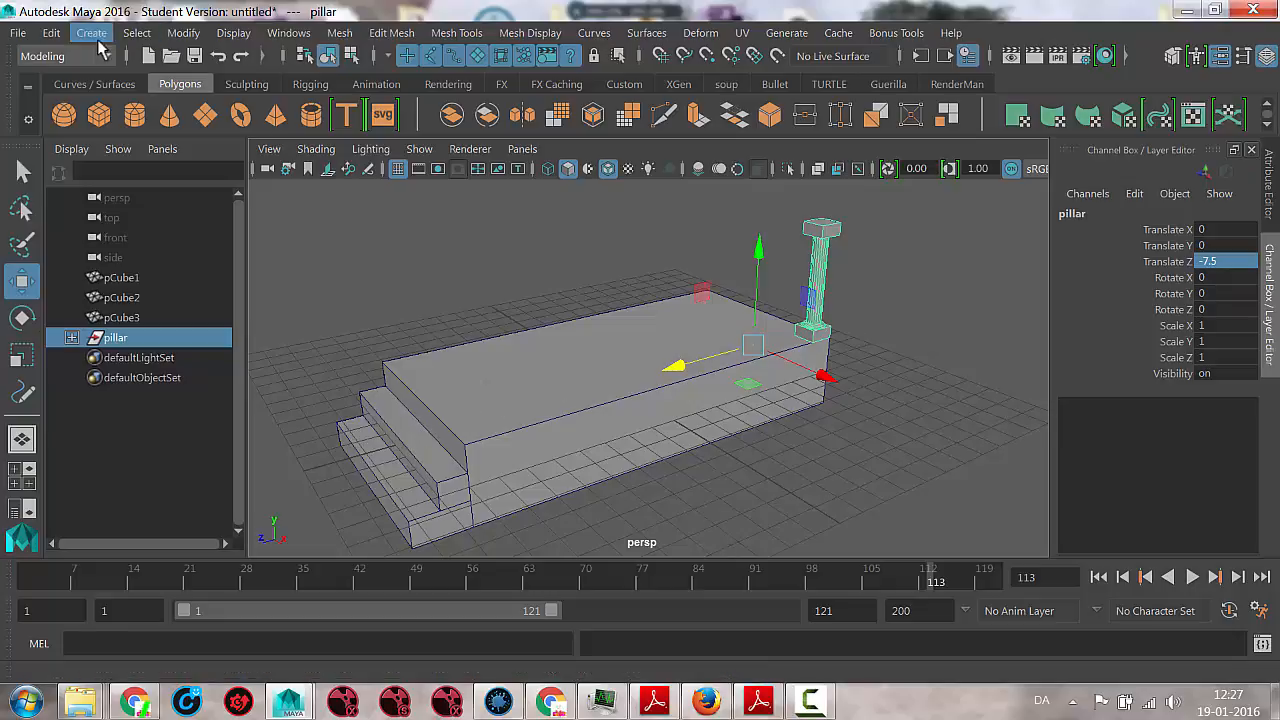
{"action": "left_click", "coordinate": [48, 34]}
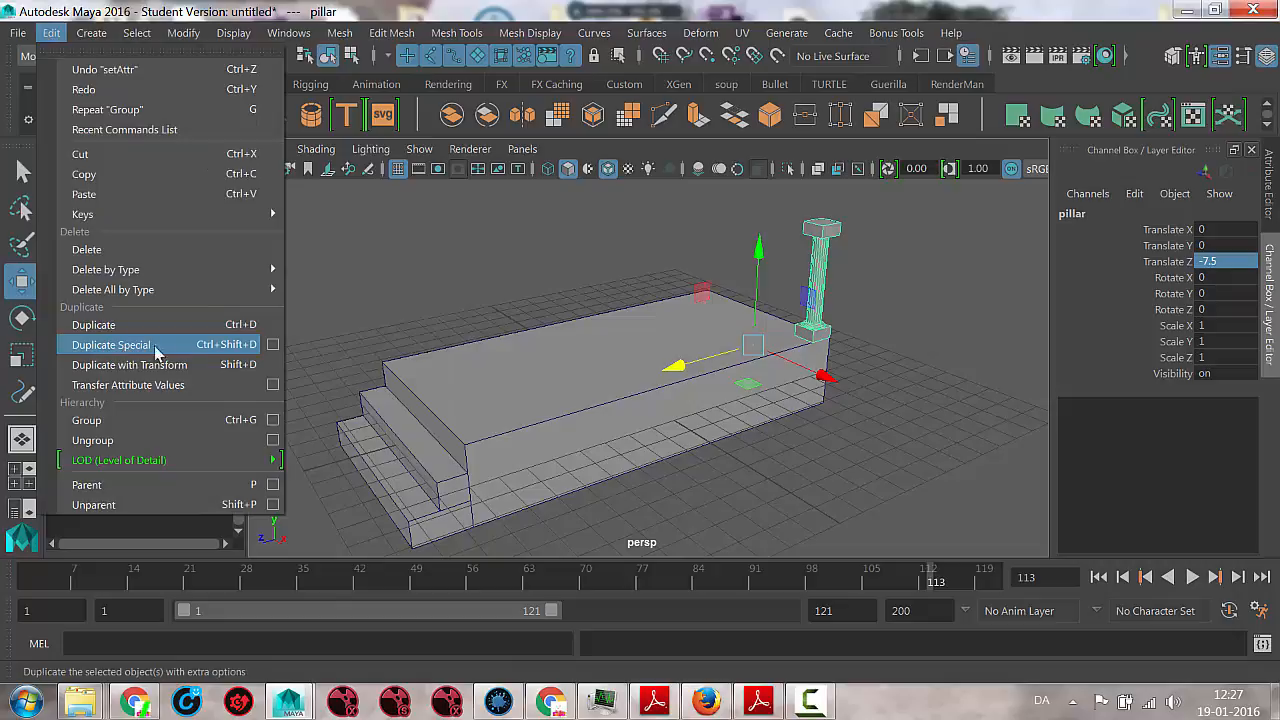
{"action": "left_click", "coordinate": [273, 345]}
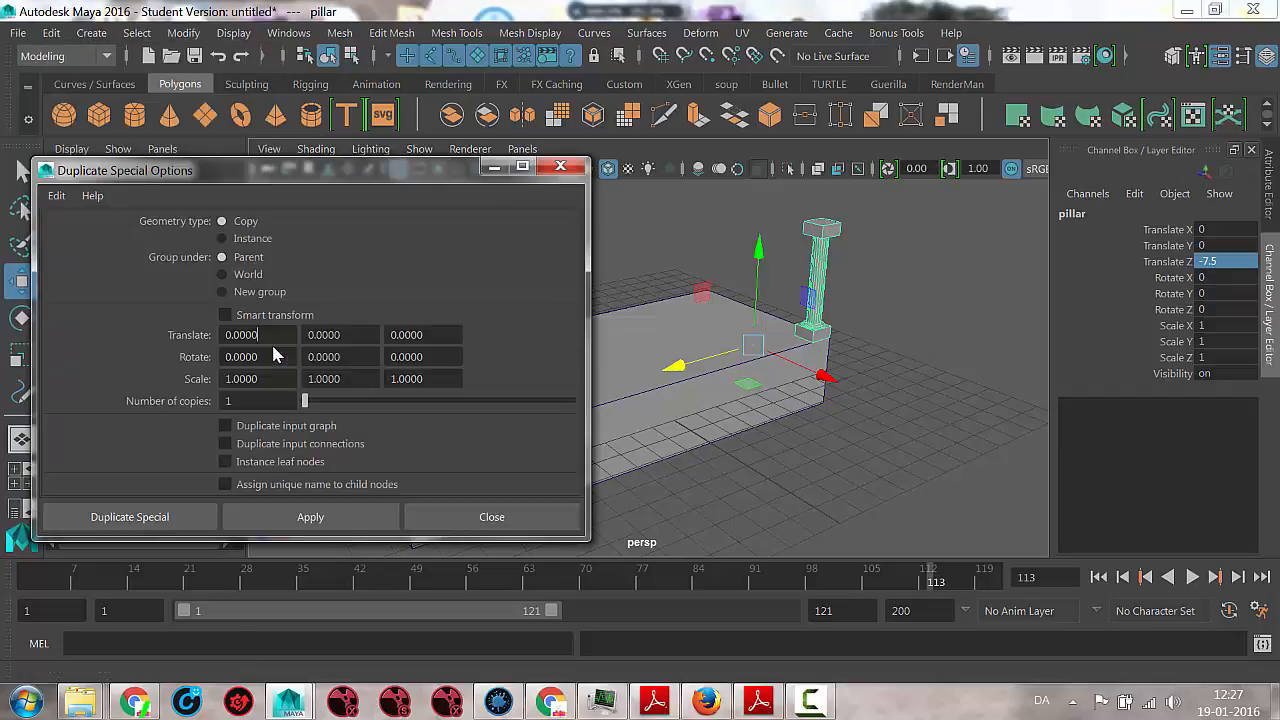
{"action": "left_click_drag", "start_coordinate": [676, 238], "coordinate": [1083, 71]}
{"action": "middle_click_drag", "start_coordinate": [823, 283], "coordinate": [643, 263], "text": "alt"}
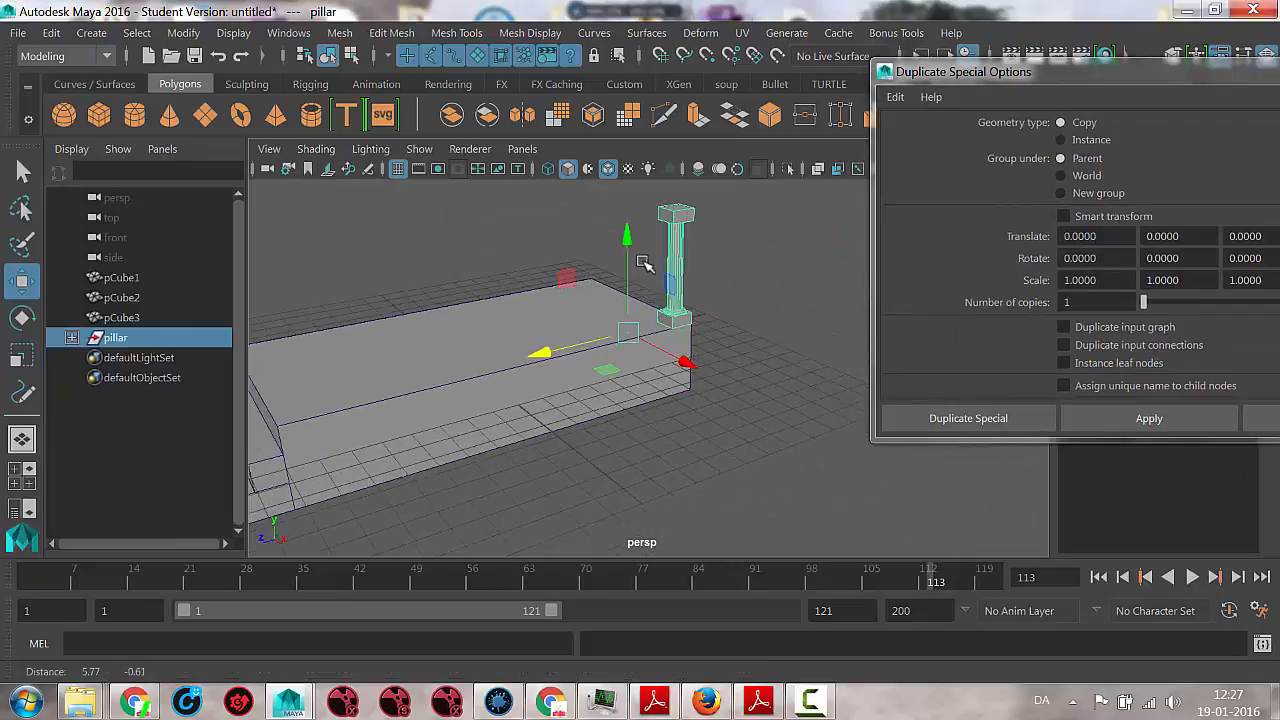
{"action": "left_click_drag", "start_coordinate": [643, 263], "coordinate": [683, 263], "text": "alt"}
{"action": "right_click_drag", "start_coordinate": [683, 263], "coordinate": [506, 300], "text": "alt"}
{"action": "middle_click_drag", "start_coordinate": [506, 300], "coordinate": [607, 260], "text": "alt"}
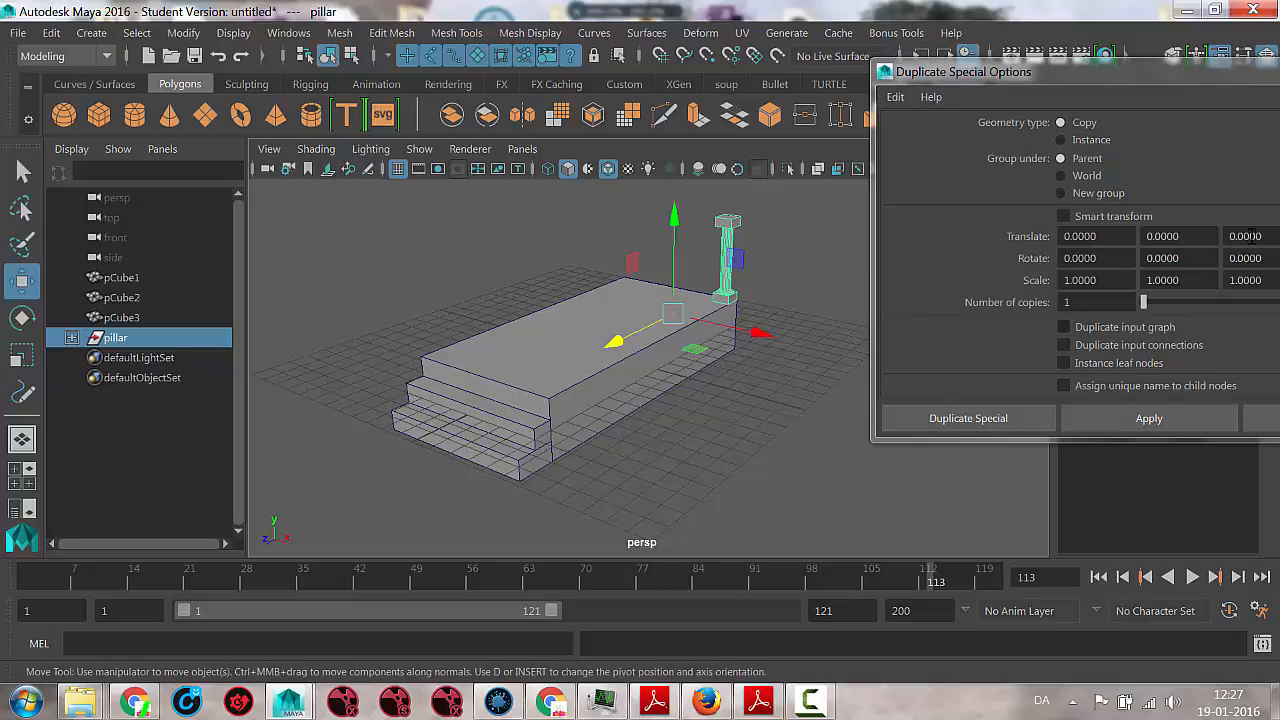
{"action": "left_click_drag", "start_coordinate": [1113, 85], "coordinate": [1011, 65]}
{"action": "left_click_drag", "start_coordinate": [1179, 221], "coordinate": [1107, 218]}
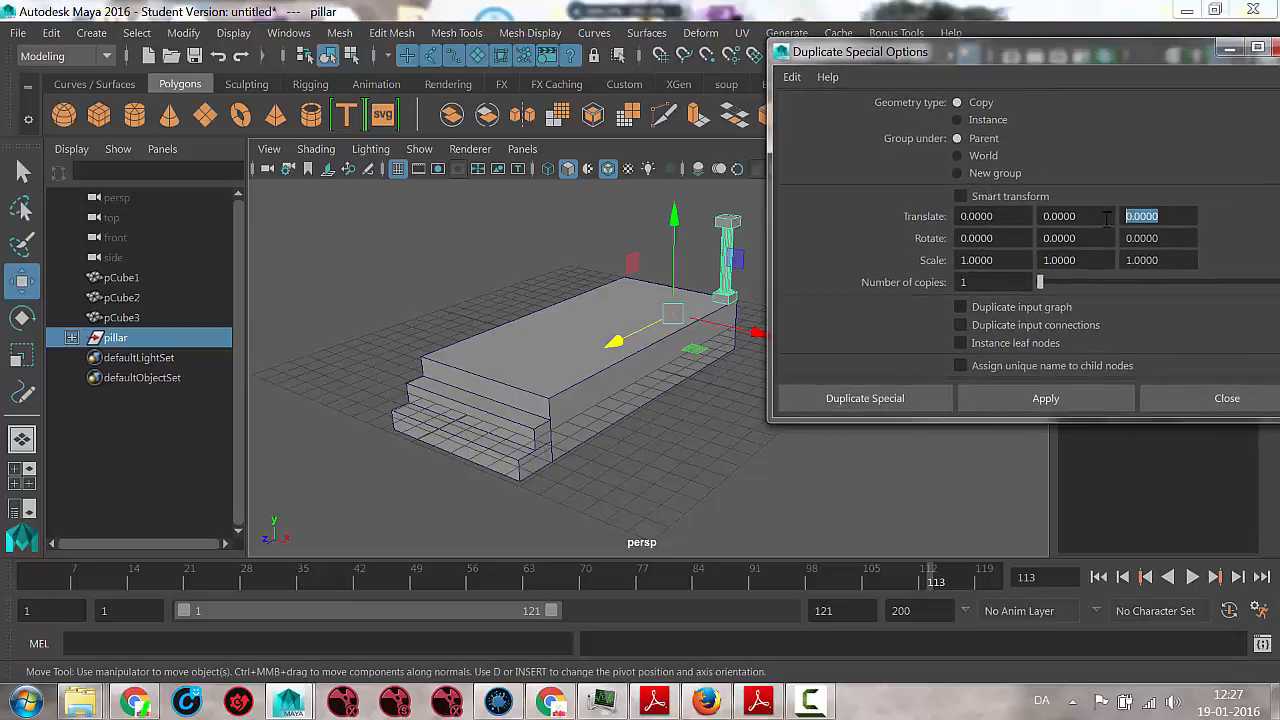
{"action": "type", "text": "2"}
{"action": "key", "text": "Tab"}
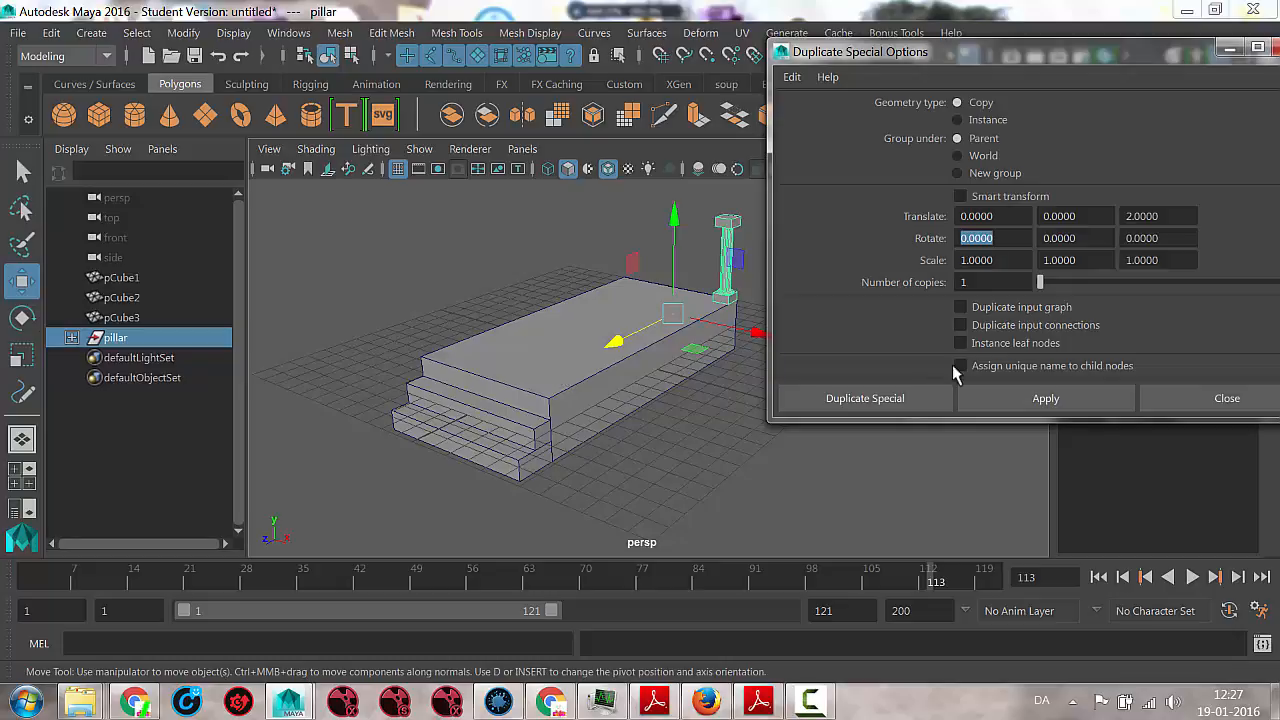
{"action": "double_click", "coordinate": [998, 284]}
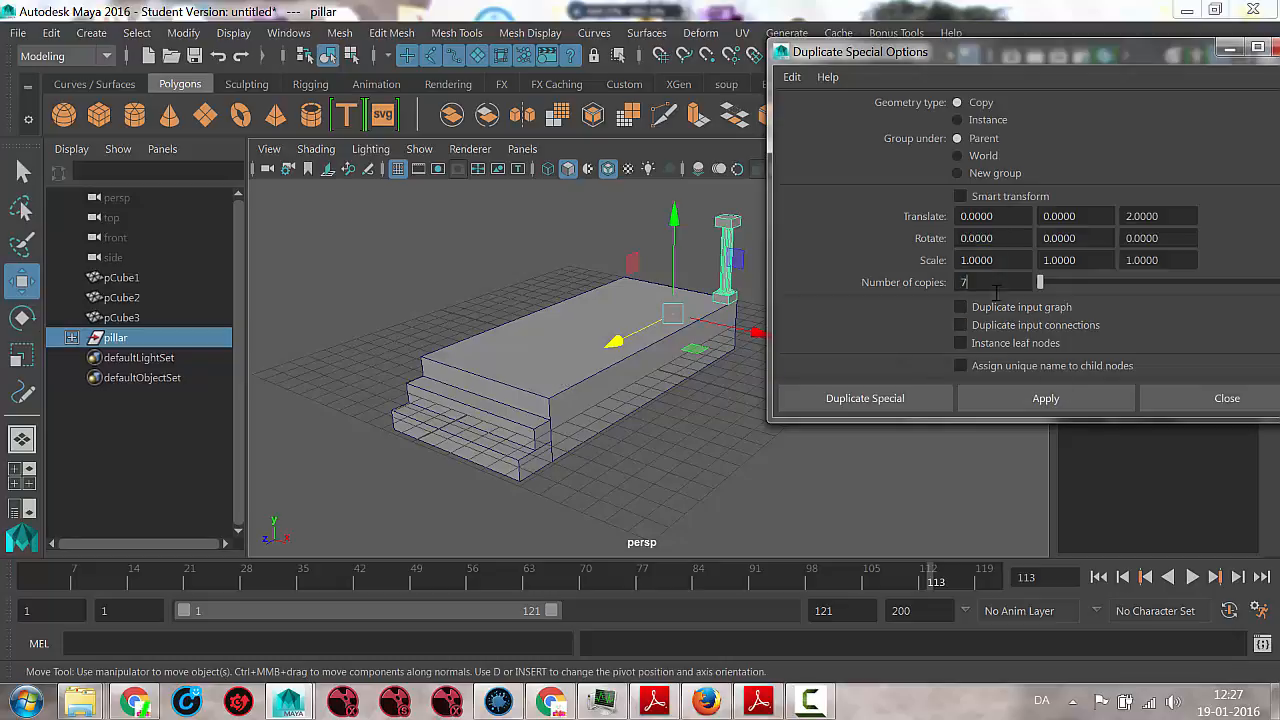
{"action": "left_click", "coordinate": [1002, 398]}
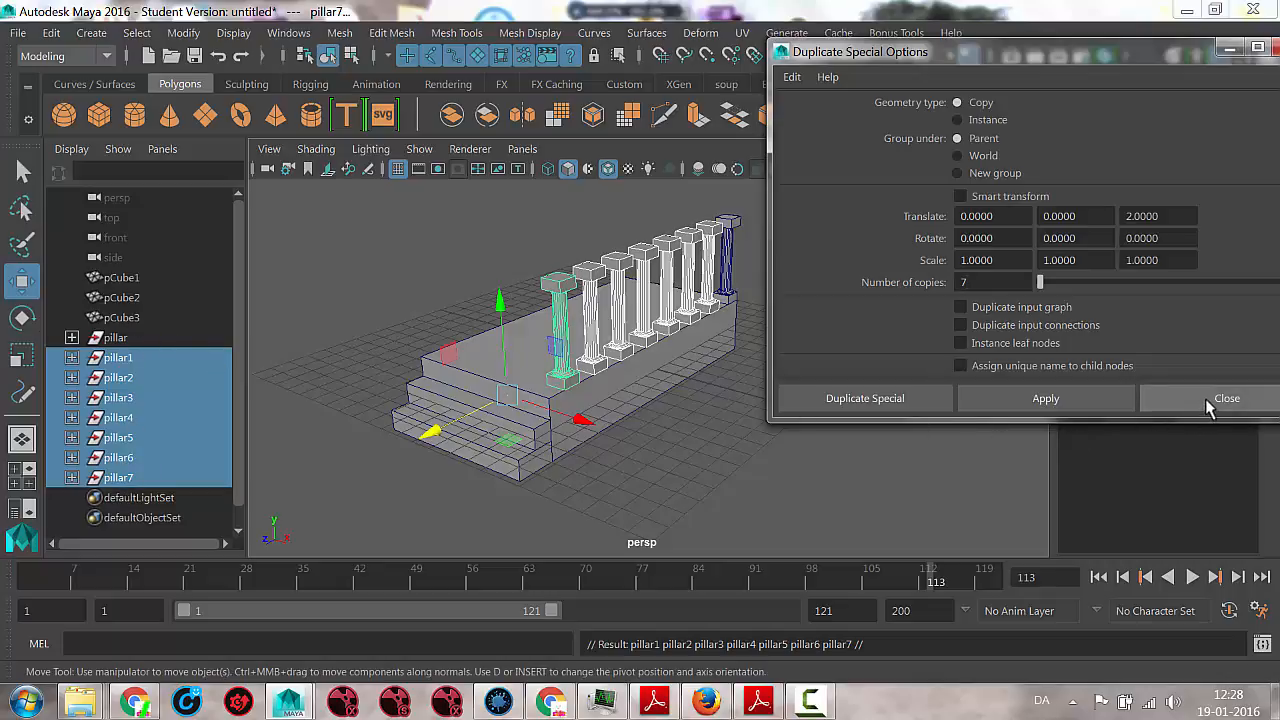
Reset the Duplicate Special options to their defaults and close the options window
{"action": "left_click", "coordinate": [795, 78]}
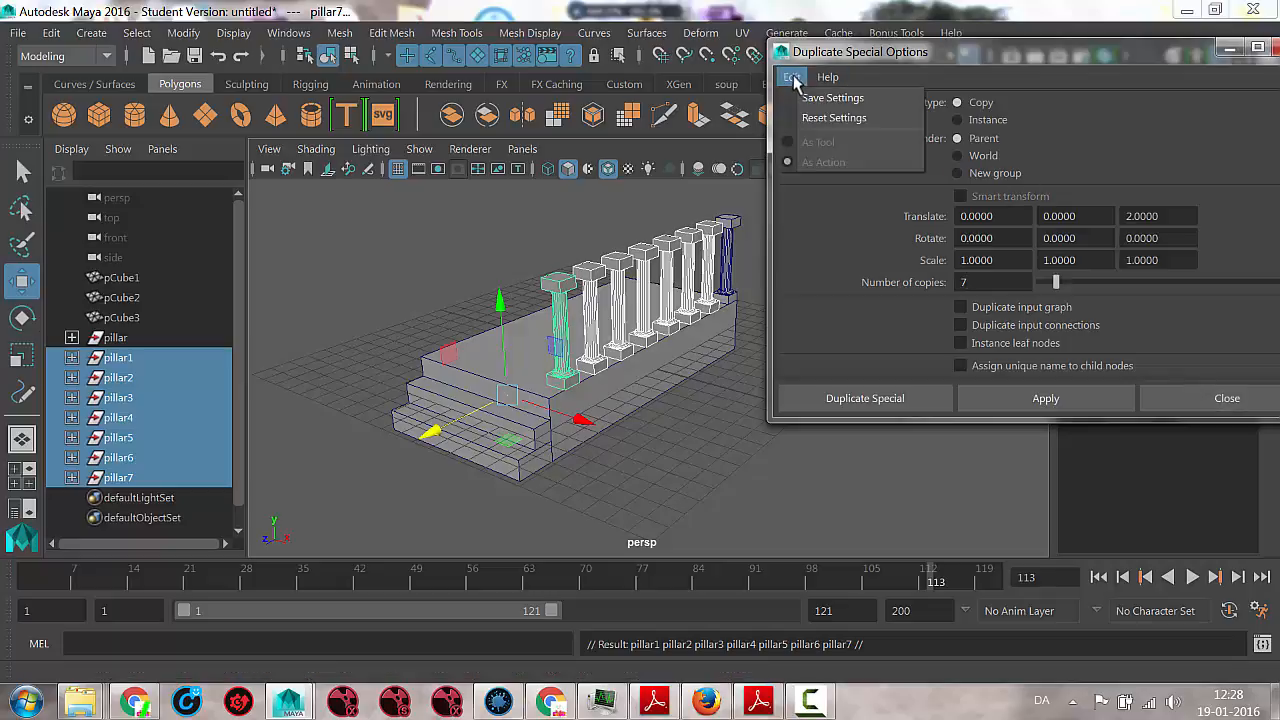
{"action": "left_click", "coordinate": [820, 121]}
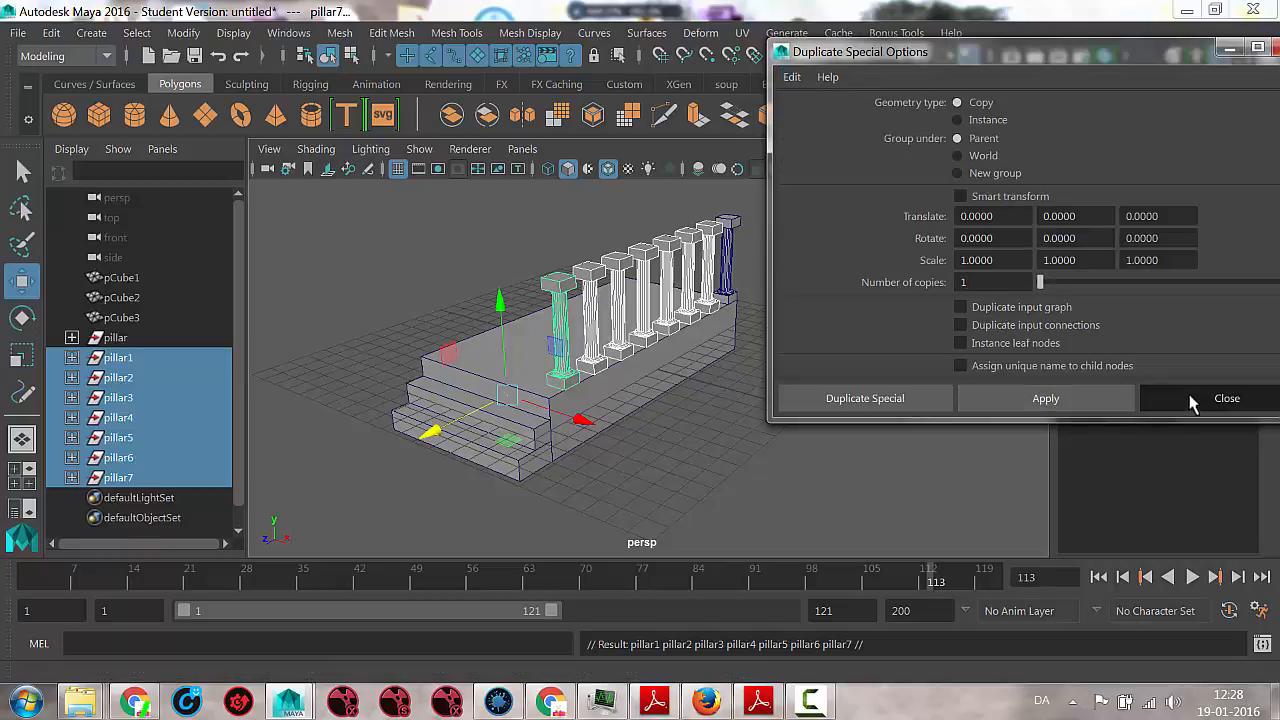
{"action": "left_click", "coordinate": [1152, 400]}
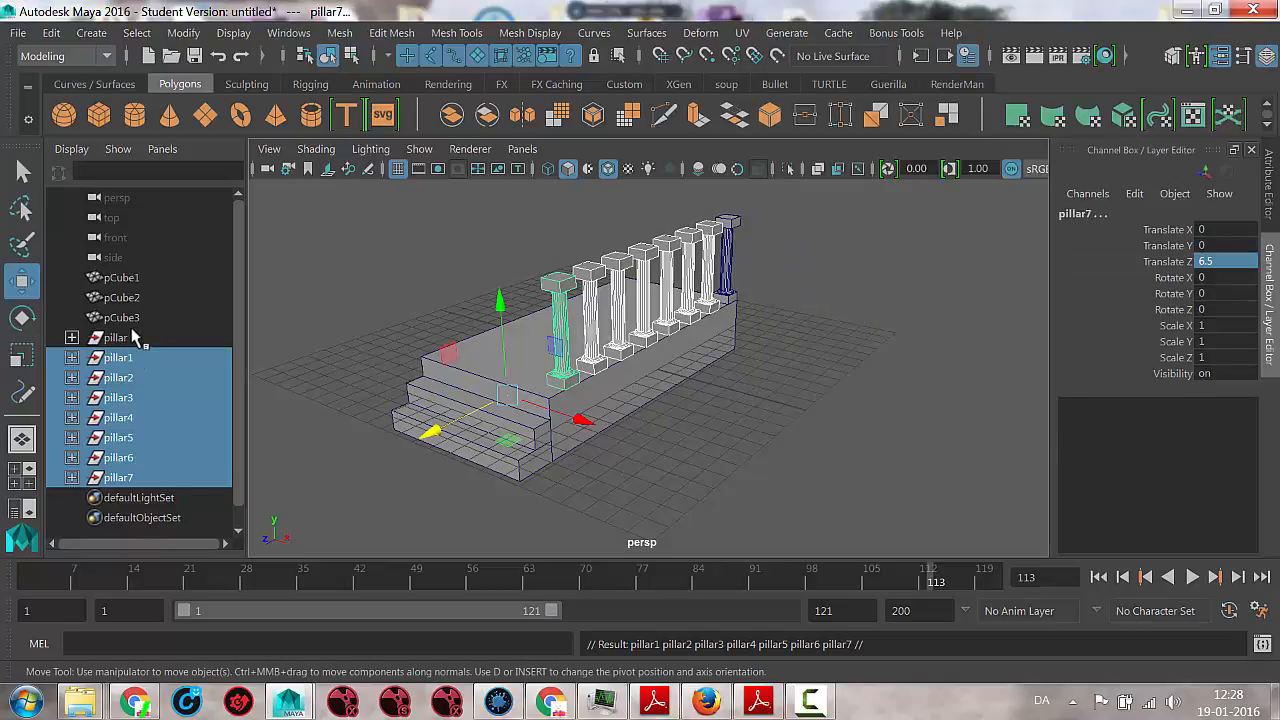
{"action": "left_click_drag", "start_coordinate": [135, 338], "coordinate": [146, 480]}
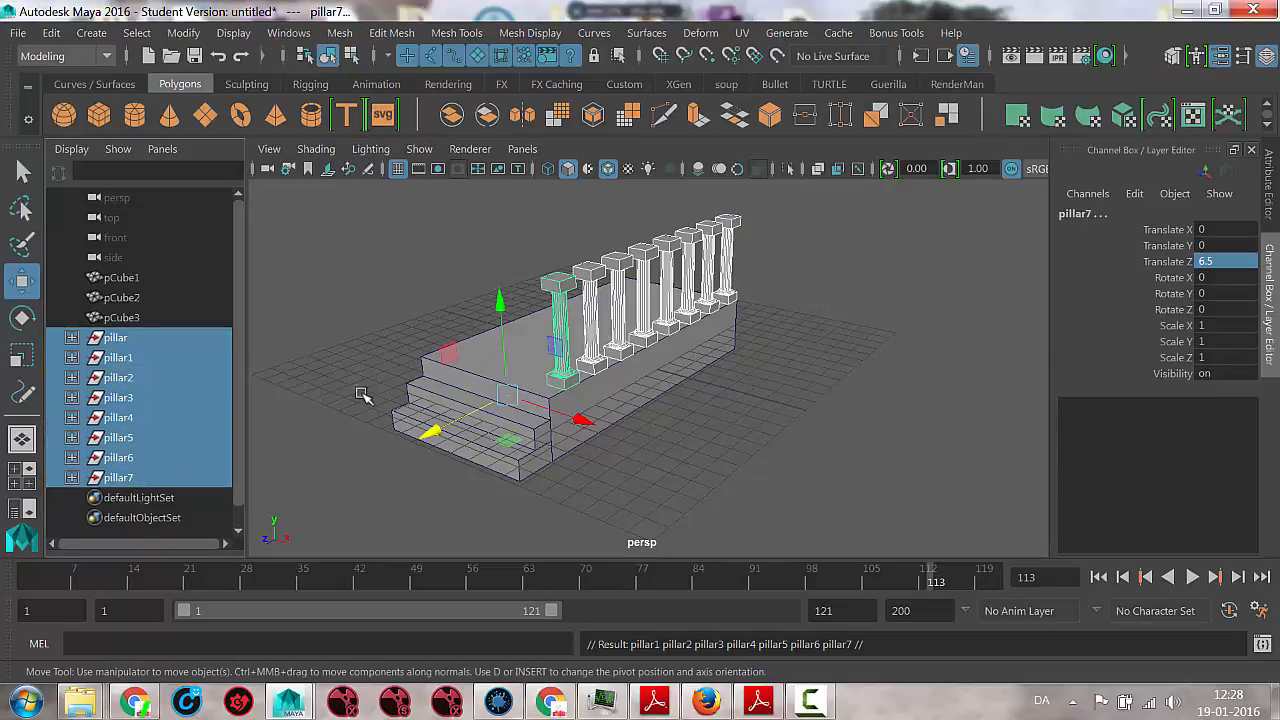
{"action": "left_click", "coordinate": [362, 395]}
{"action": "left_click_drag", "start_coordinate": [115, 340], "coordinate": [208, 482]}
{"action": "left_click", "coordinate": [772, 252]}
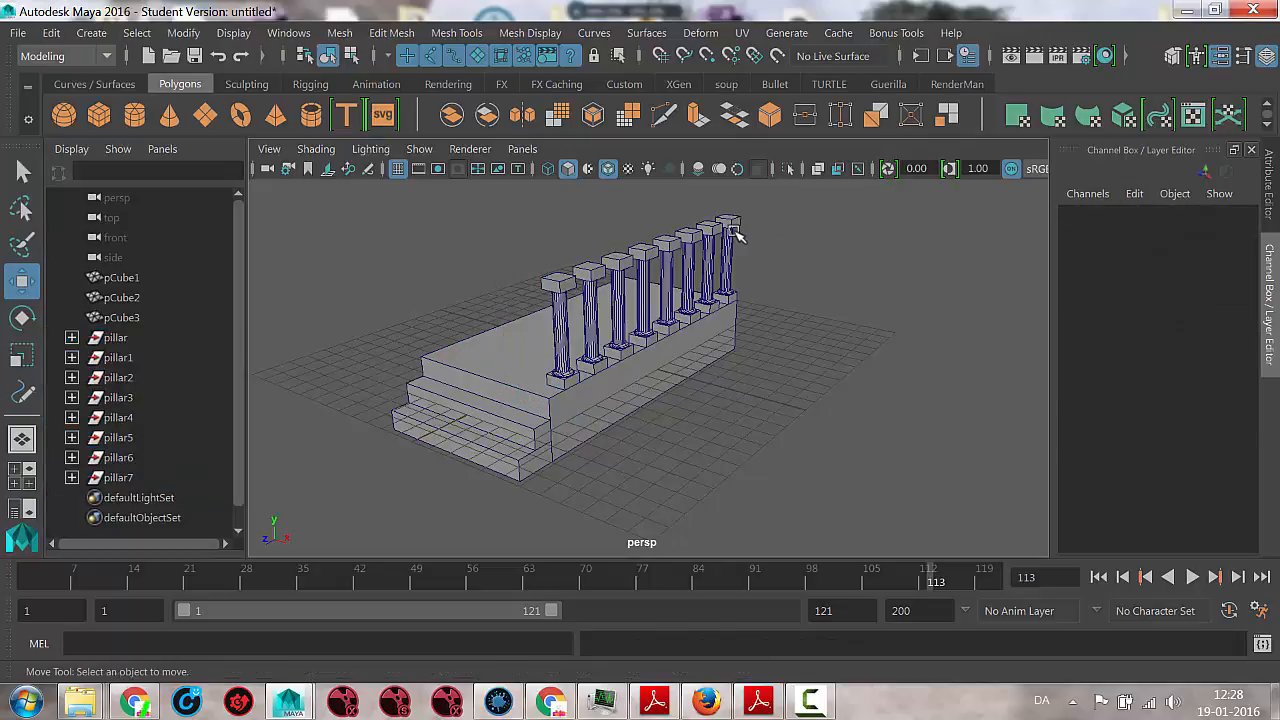
{"action": "left_click", "coordinate": [676, 244]}
{"action": "left_click", "coordinate": [666, 285]}
{"action": "left_click", "coordinate": [562, 284]}
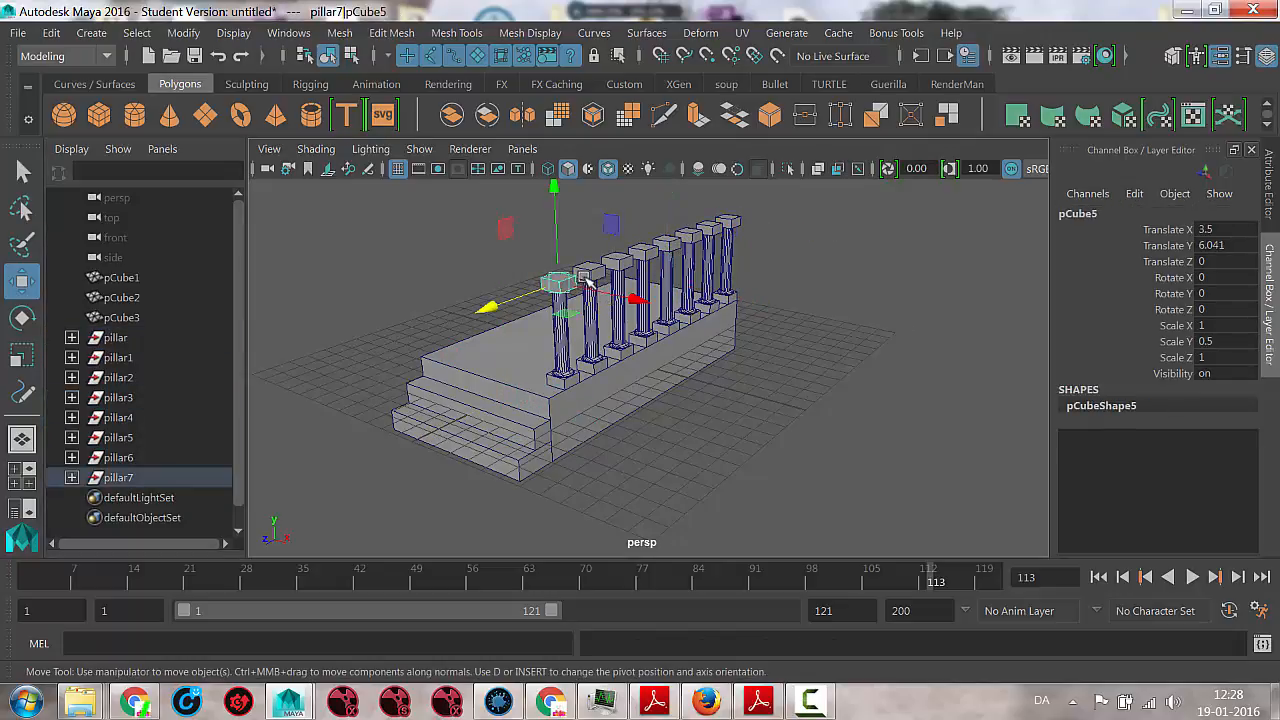
{"action": "left_click", "coordinate": [618, 268]}
{"action": "left_click", "coordinate": [733, 227]}
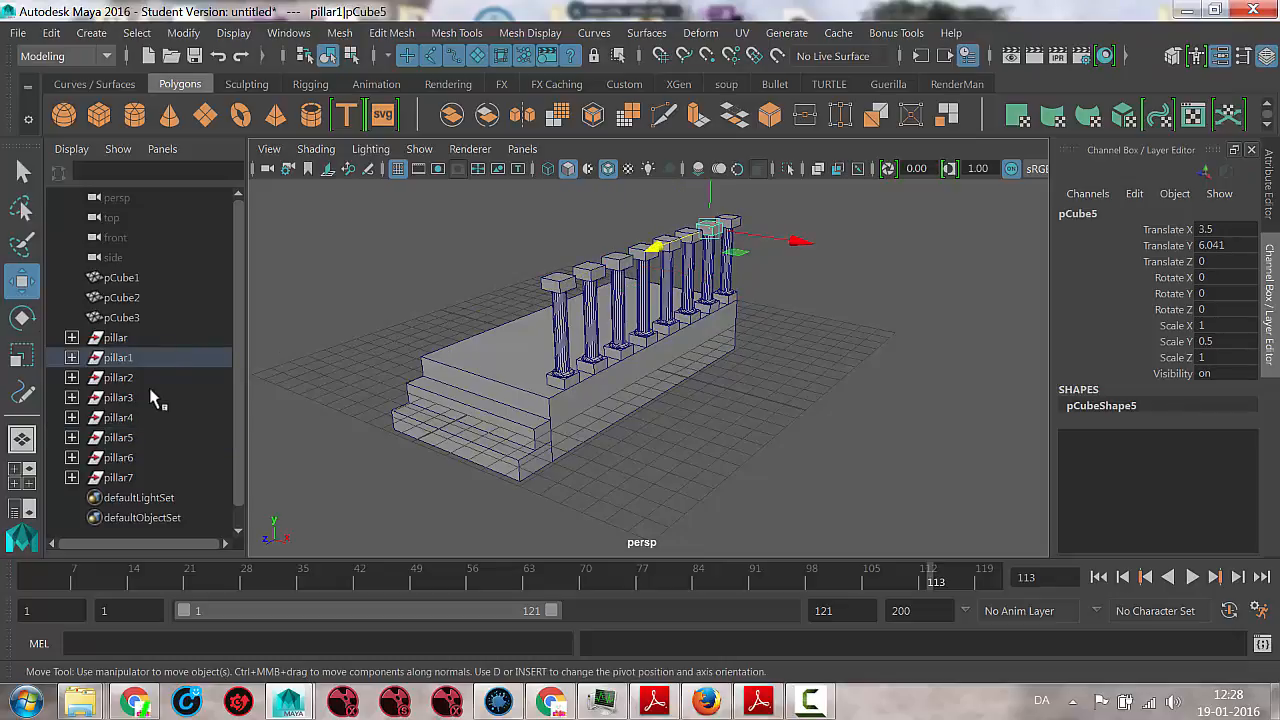
Duplicate all eight pillar groups together with a plain Duplicate
{"action": "left_click_drag", "start_coordinate": [118, 337], "coordinate": [117, 481]}
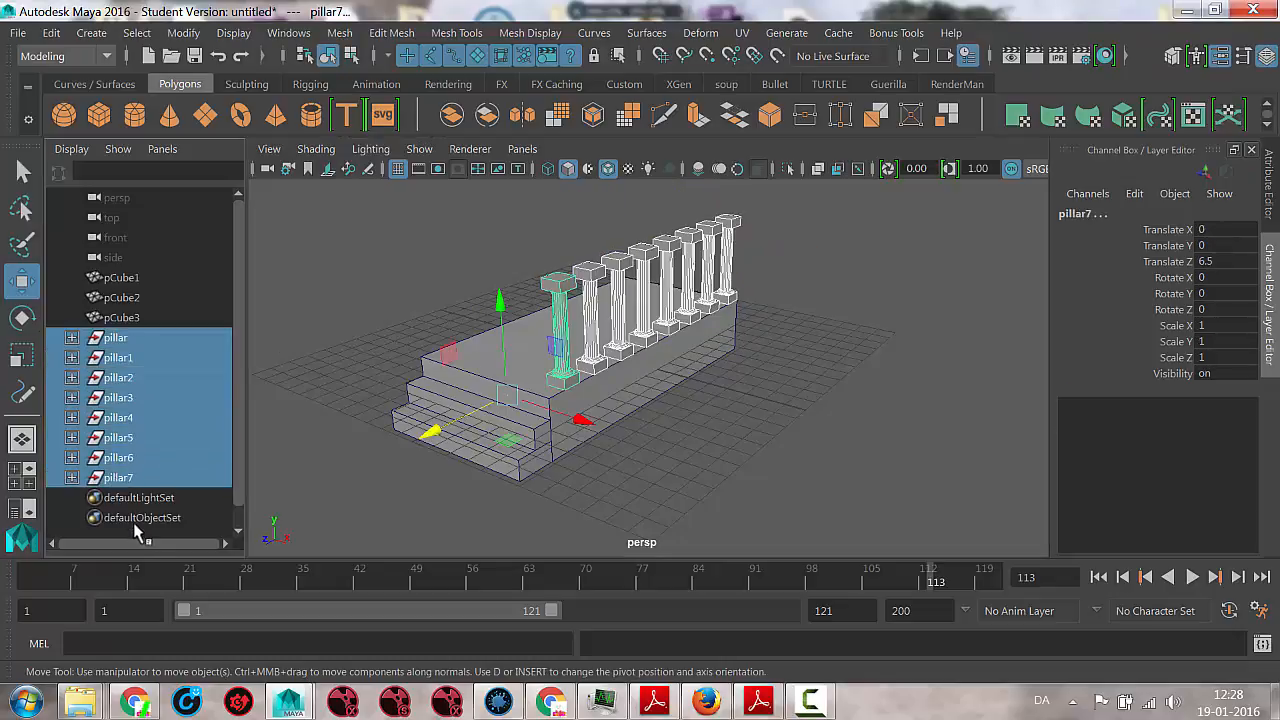
{"action": "left_click", "coordinate": [18, 33]}
{"action": "left_click", "coordinate": [55, 28]}
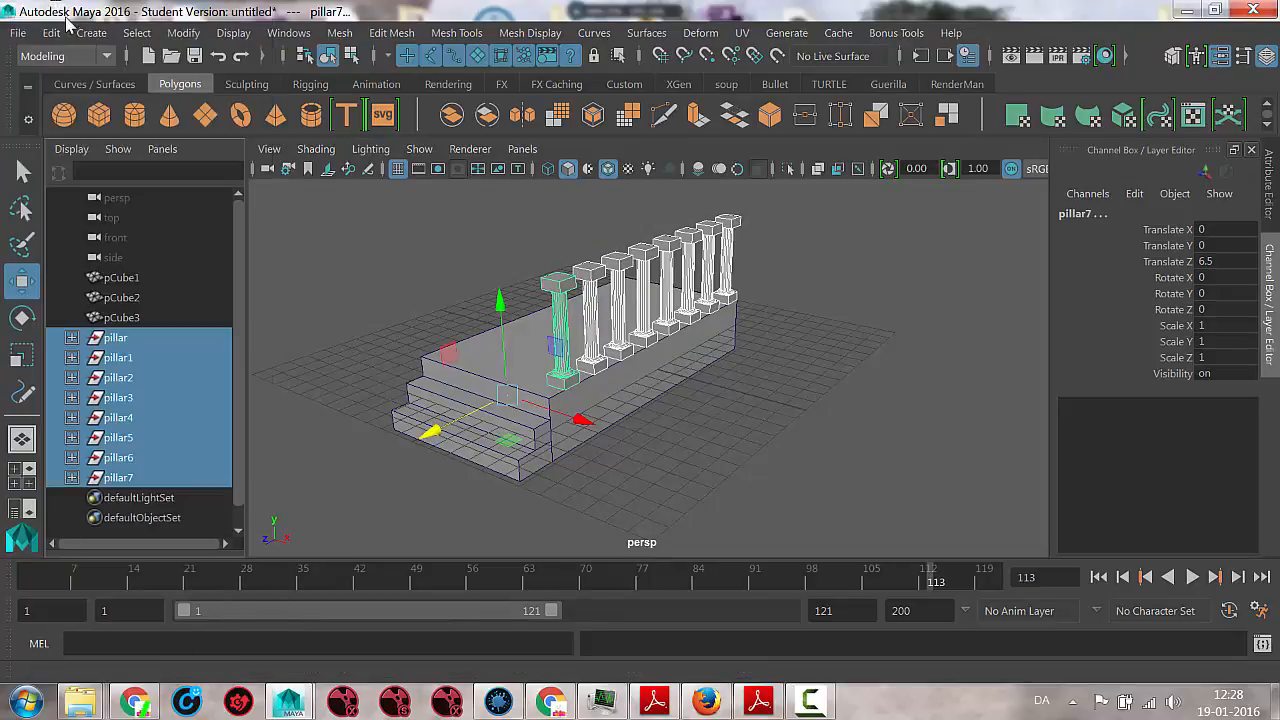
{"action": "left_click", "coordinate": [51, 33]}
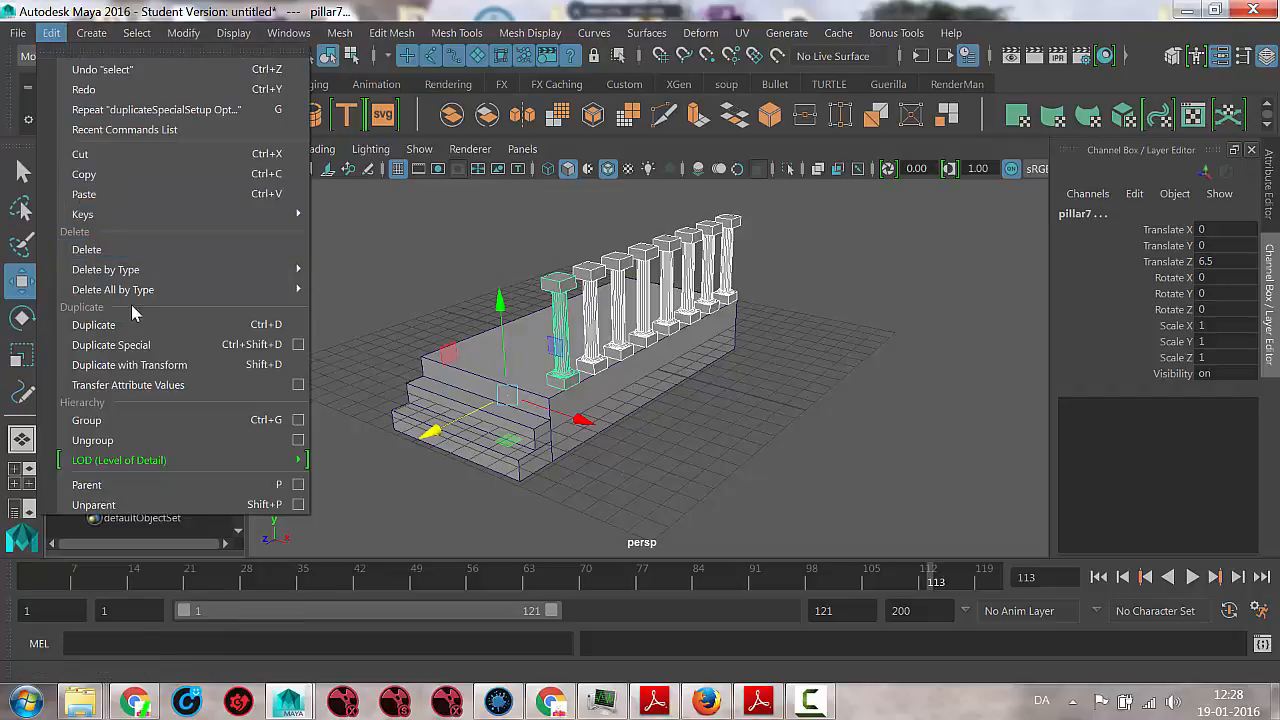
{"action": "left_click", "coordinate": [140, 330]}
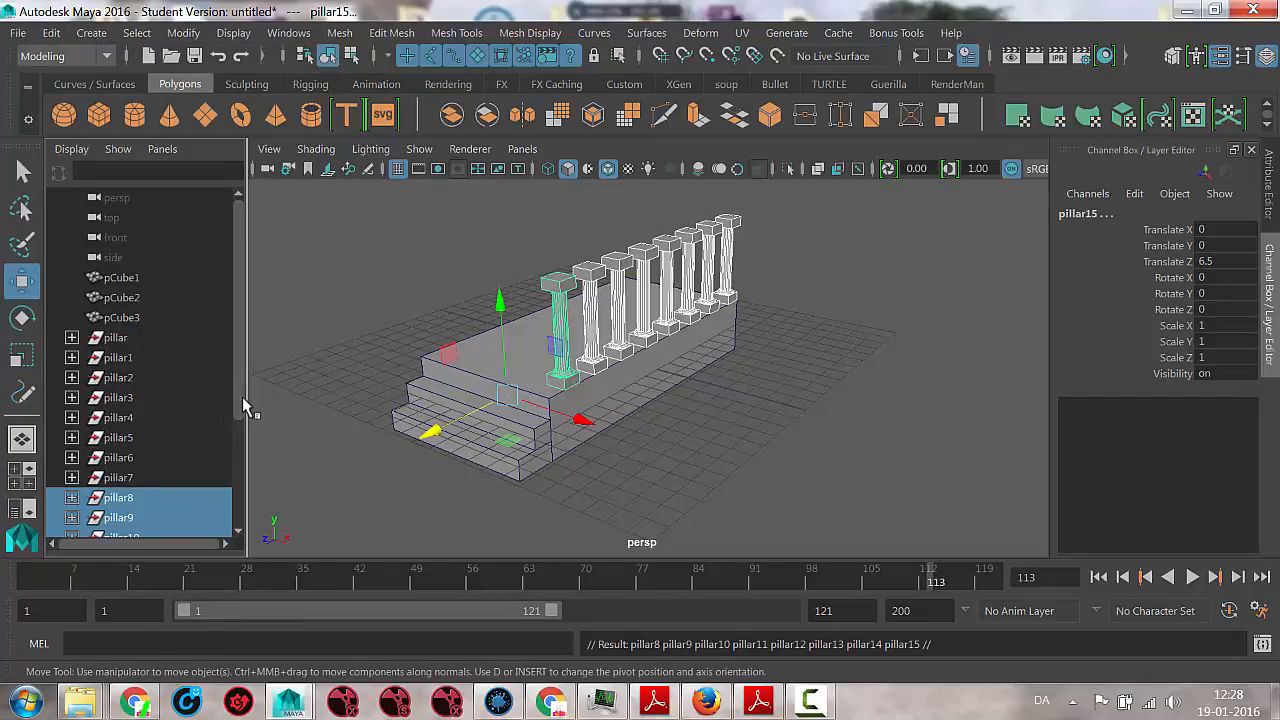
Move the duplicated row of pillars to the block's opposite long edge by setting its Translate X to -7
{"action": "left_click_drag", "start_coordinate": [241, 397], "coordinate": [235, 503]}
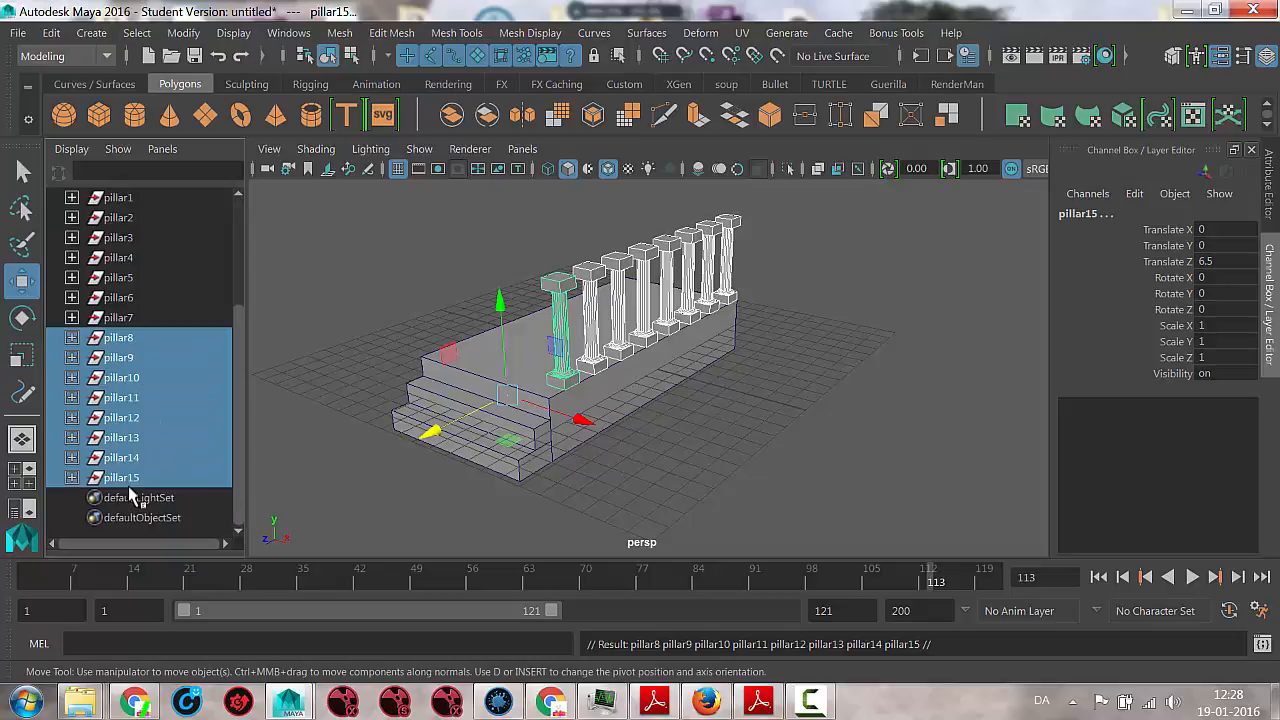
{"action": "left_click_drag", "start_coordinate": [585, 424], "coordinate": [466, 382]}
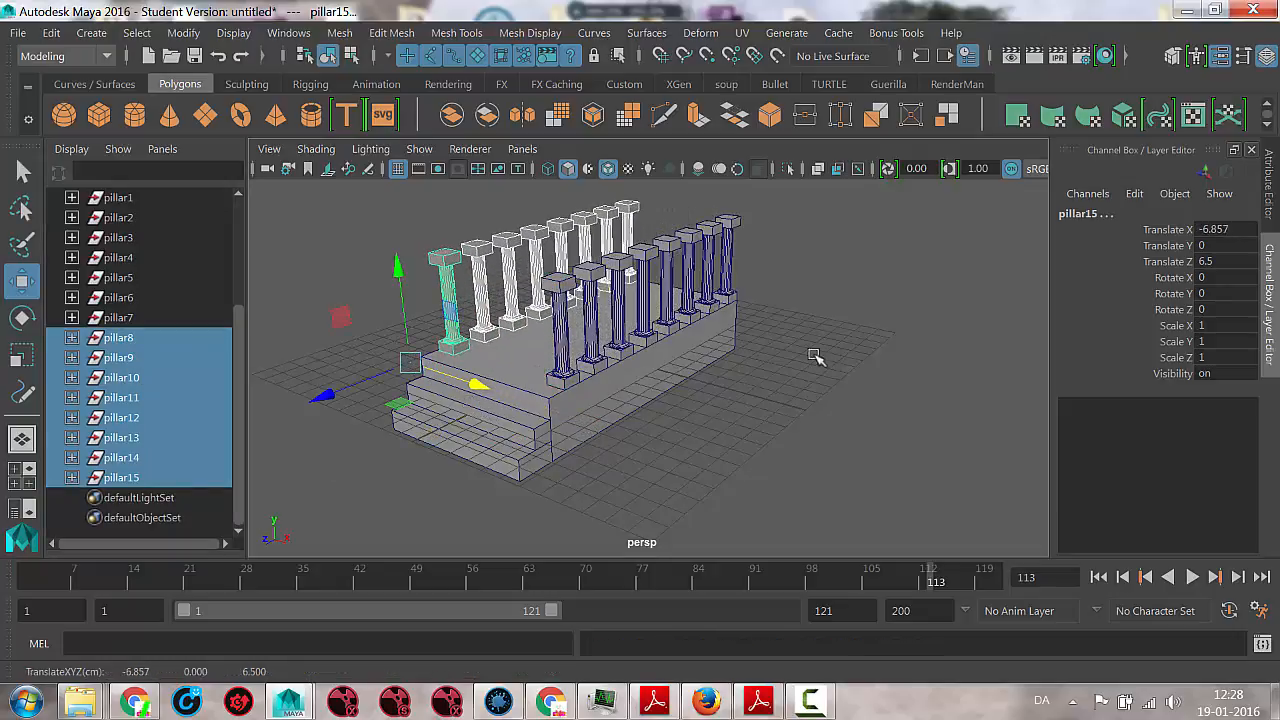
{"action": "left_click", "coordinate": [1233, 232]}
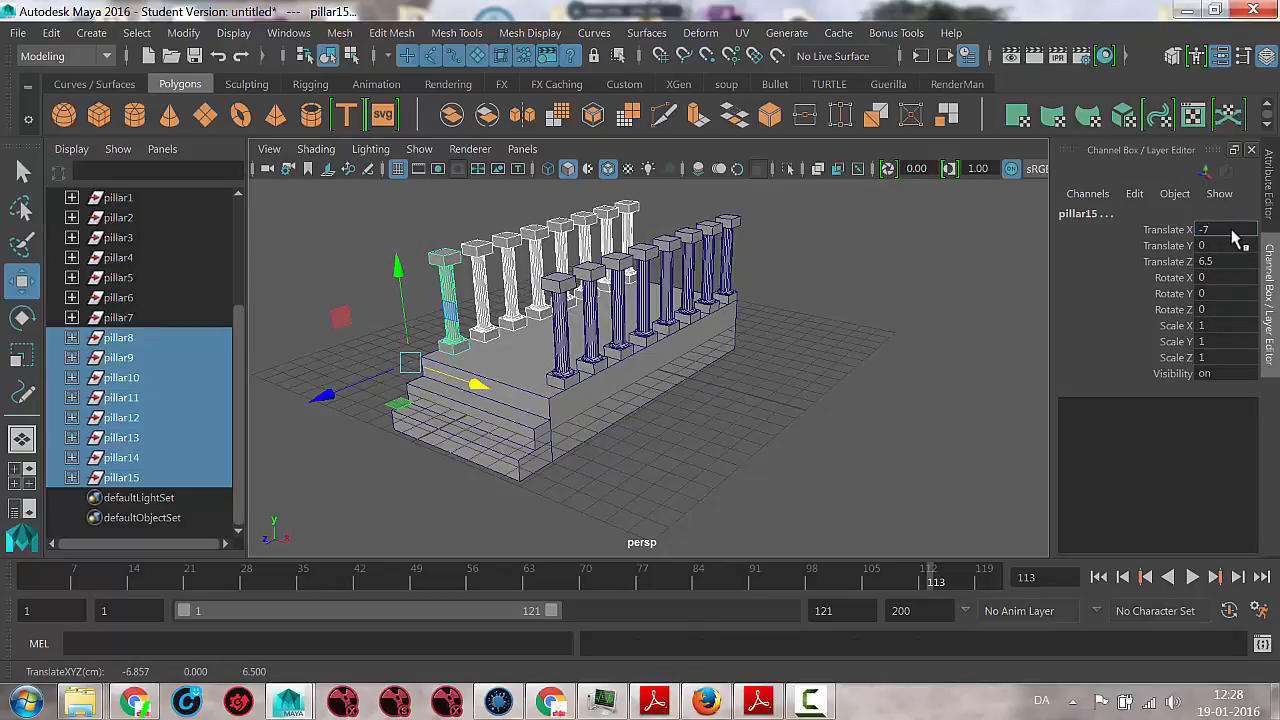
{"action": "type", "text": "-7"}
{"action": "key", "text": "Return"}
Duplicate the large base block and raise the copy on top of the pillars, at a Translate Y of about 7.75
{"action": "left_click_drag", "start_coordinate": [527, 361], "coordinate": [632, 356], "text": "alt"}
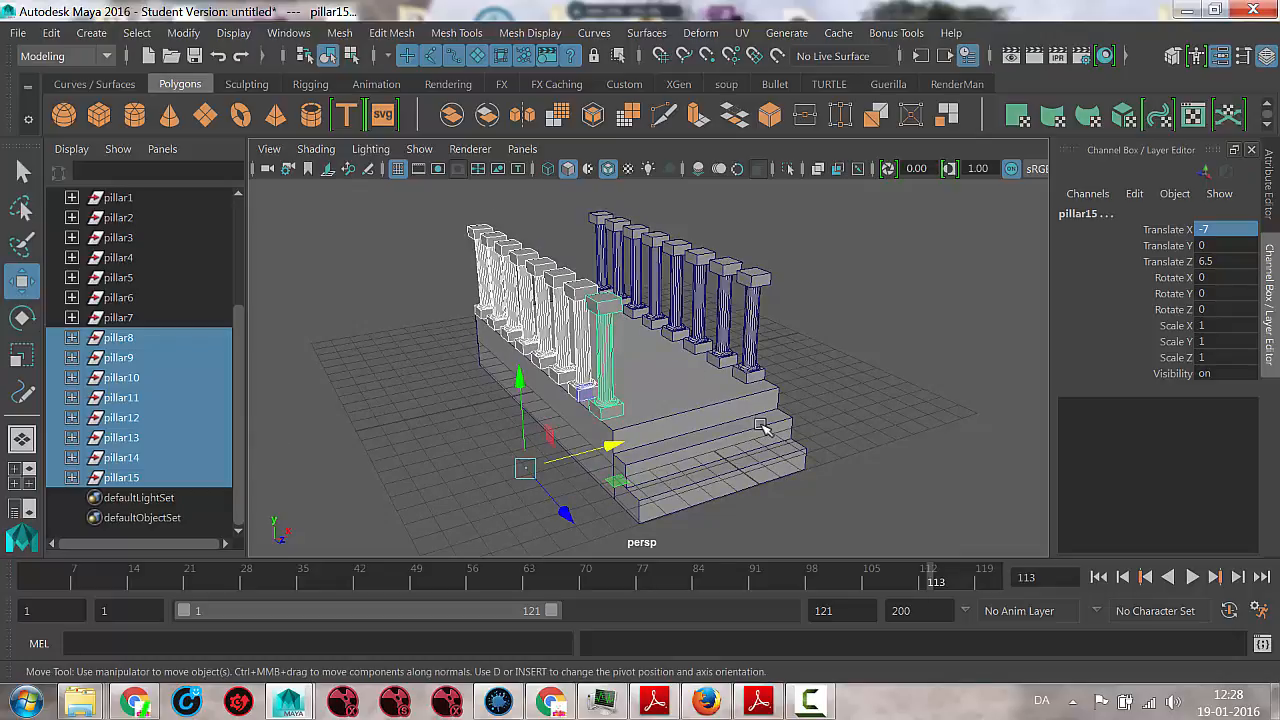
{"action": "left_click", "coordinate": [680, 410]}
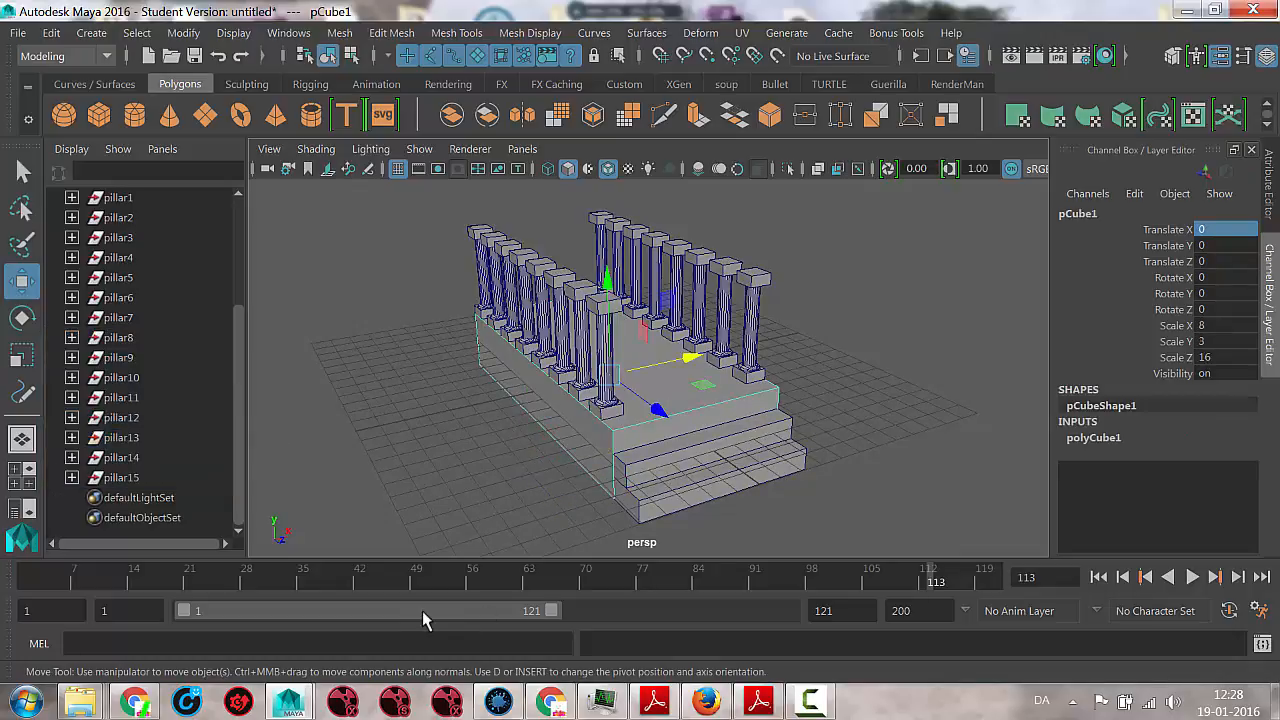
{"action": "left_click", "coordinate": [18, 32]}
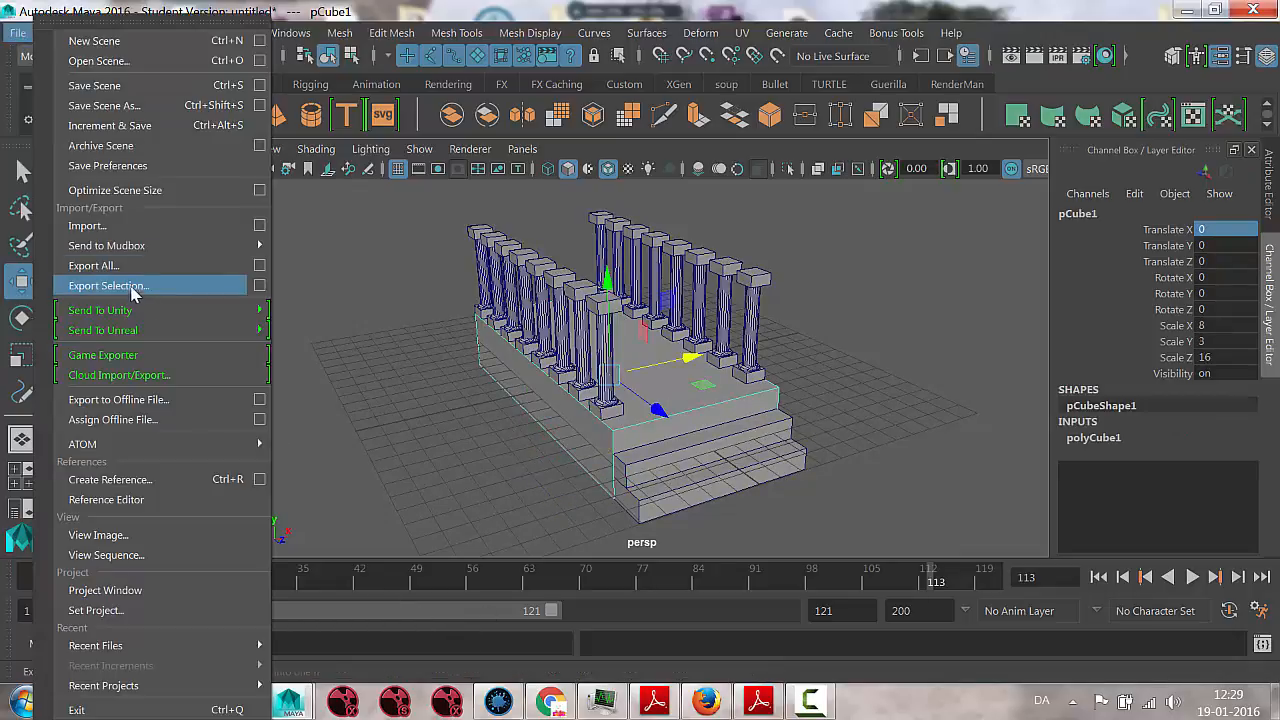
{"action": "left_click", "coordinate": [51, 32]}
{"action": "left_click", "coordinate": [51, 32]}
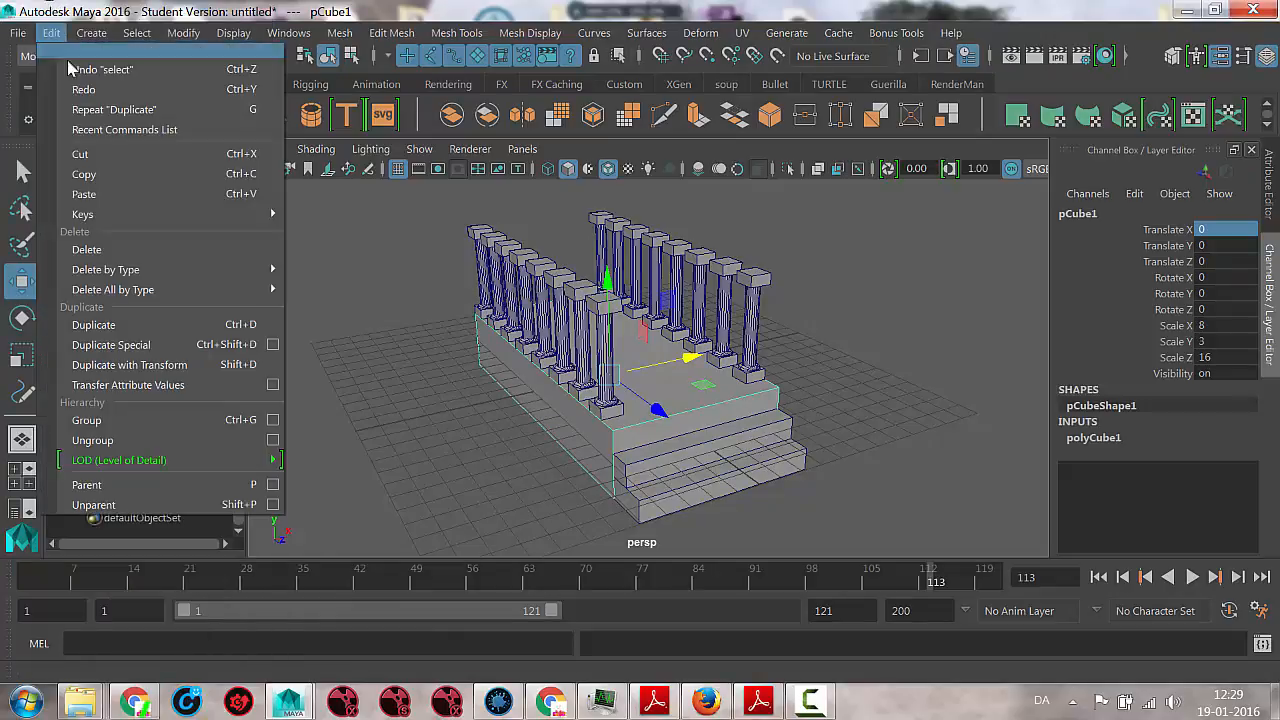
{"action": "left_click", "coordinate": [128, 326]}
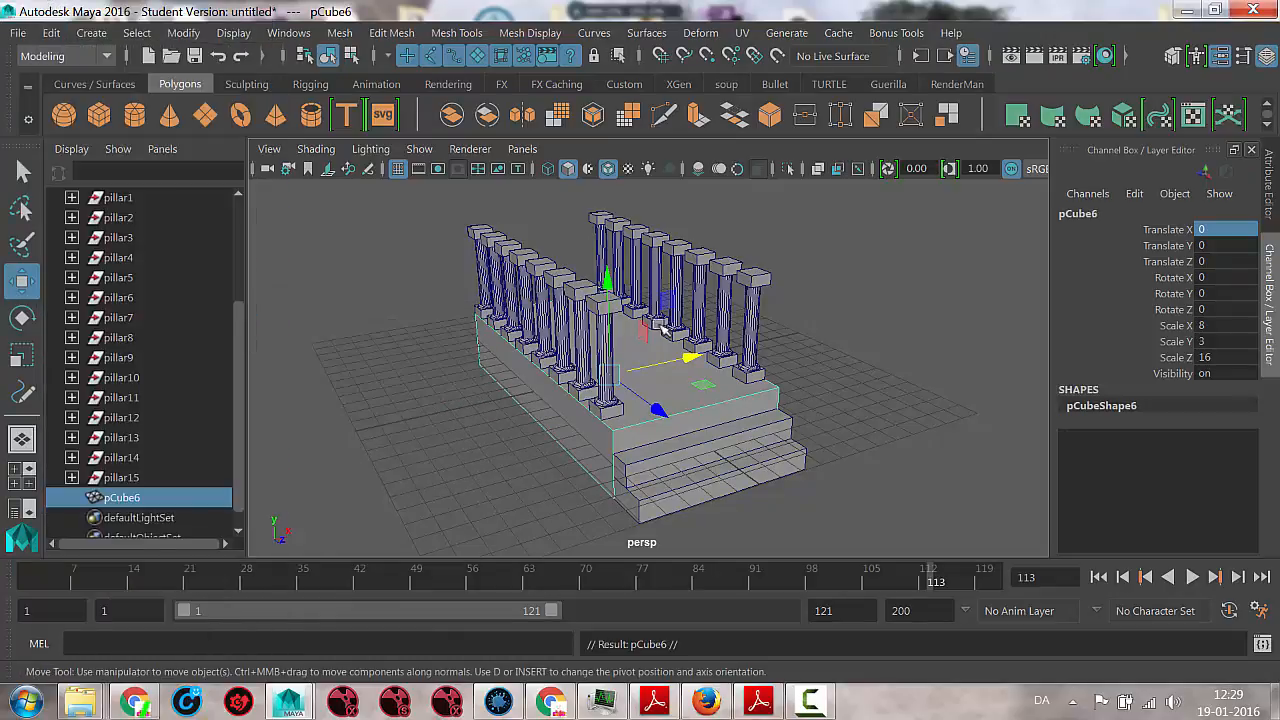
{"action": "left_click_drag", "start_coordinate": [609, 290], "coordinate": [624, 124]}
Switch the raised block to face selection and select its top face
{"action": "left_click_drag", "start_coordinate": [662, 506], "coordinate": [630, 425], "text": "alt"}
{"action": "right_click_drag", "start_coordinate": [630, 425], "coordinate": [757, 432], "text": "alt"}
{"action": "middle_click_drag", "start_coordinate": [756, 402], "coordinate": [672, 464], "text": "alt"}
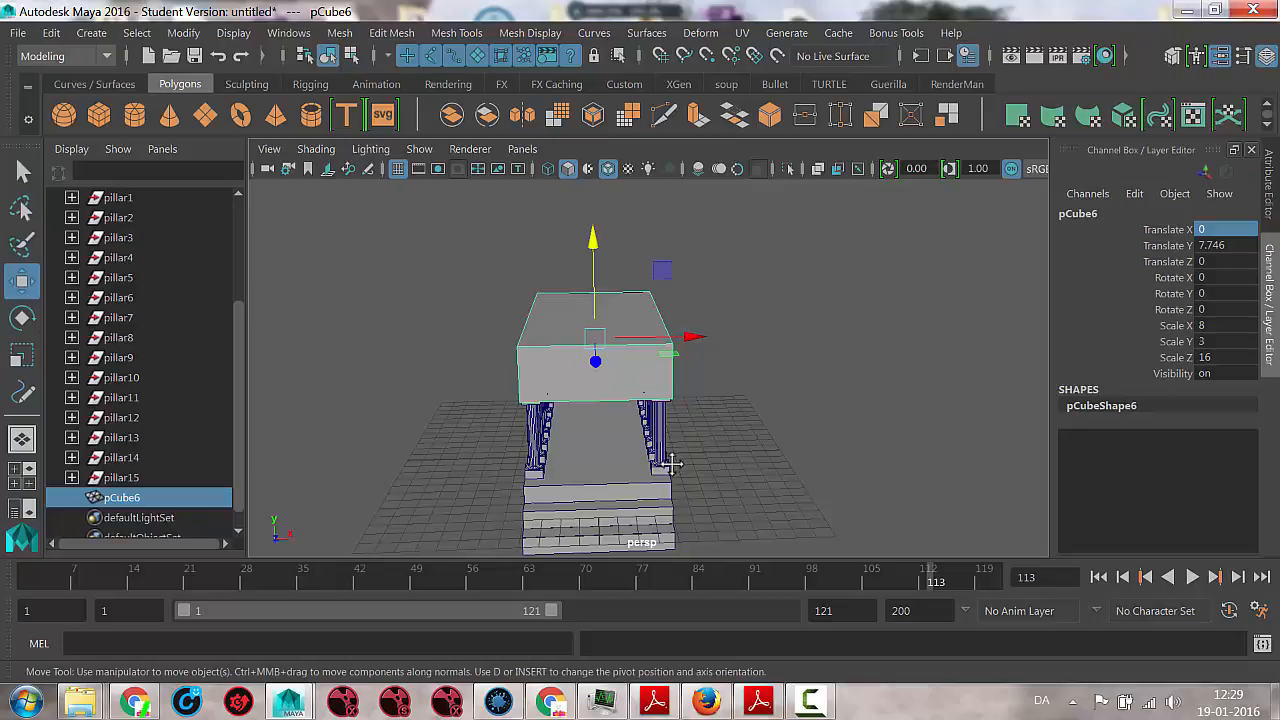
{"action": "key", "text": "F11"}
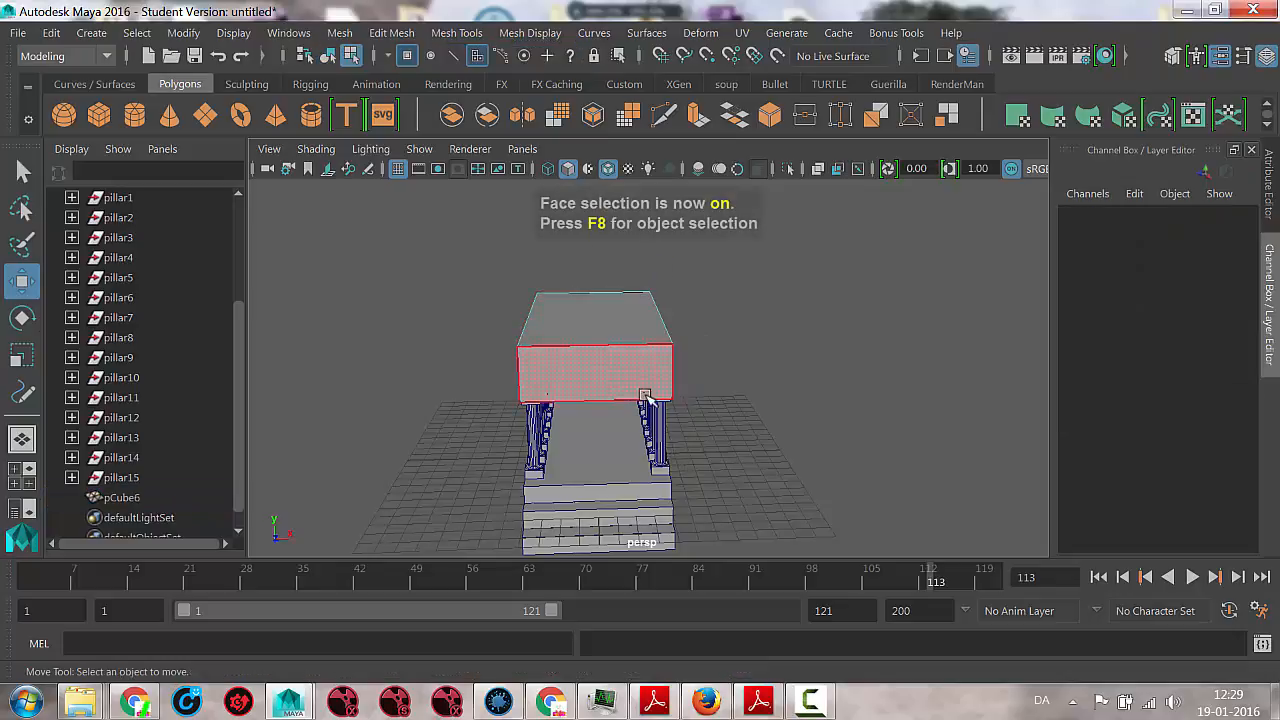
{"action": "key", "text": "F8"}
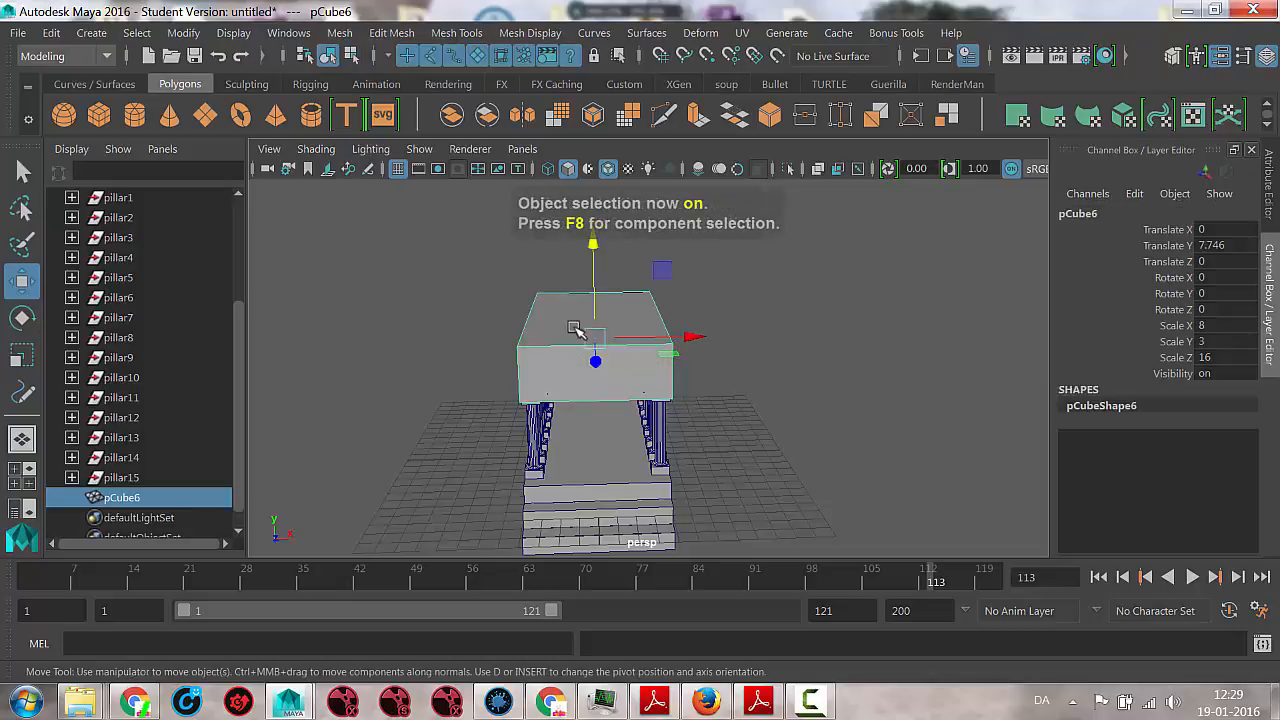
{"action": "right_click", "coordinate": [548, 320]}
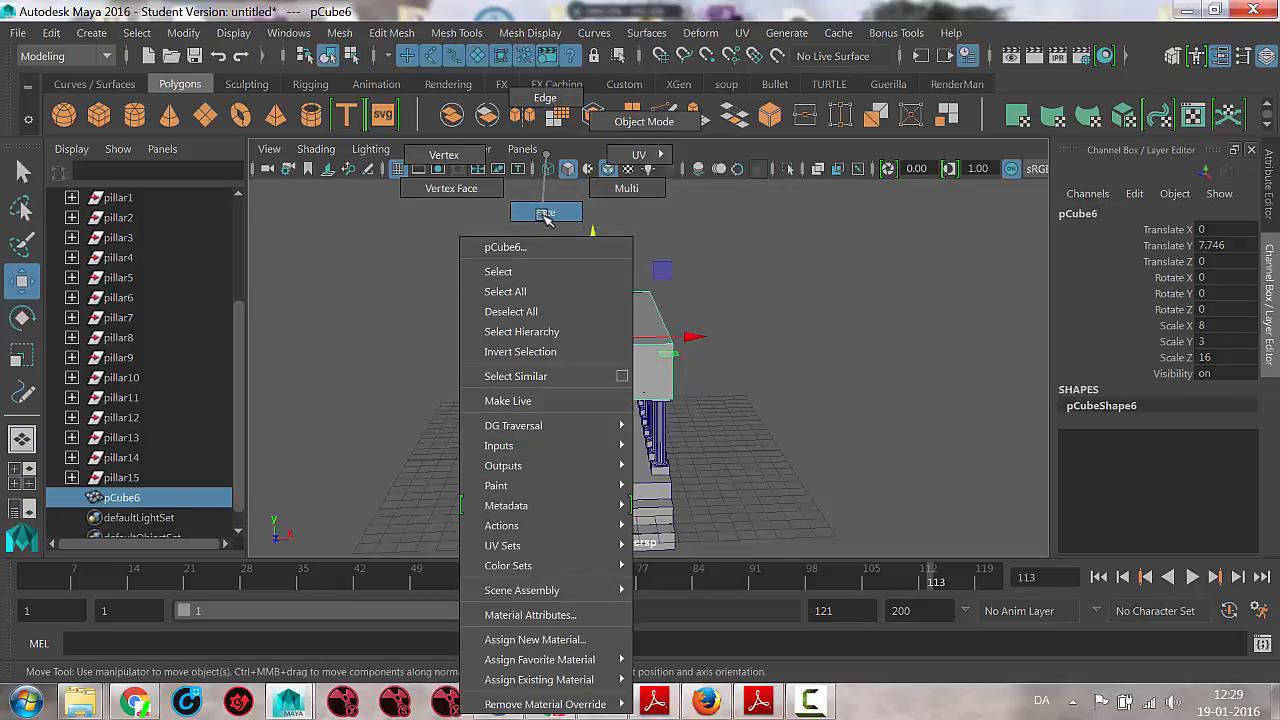
{"action": "right_click_drag", "start_coordinate": [543, 215], "coordinate": [544, 150]}
{"action": "right_click", "coordinate": [428, 399]}
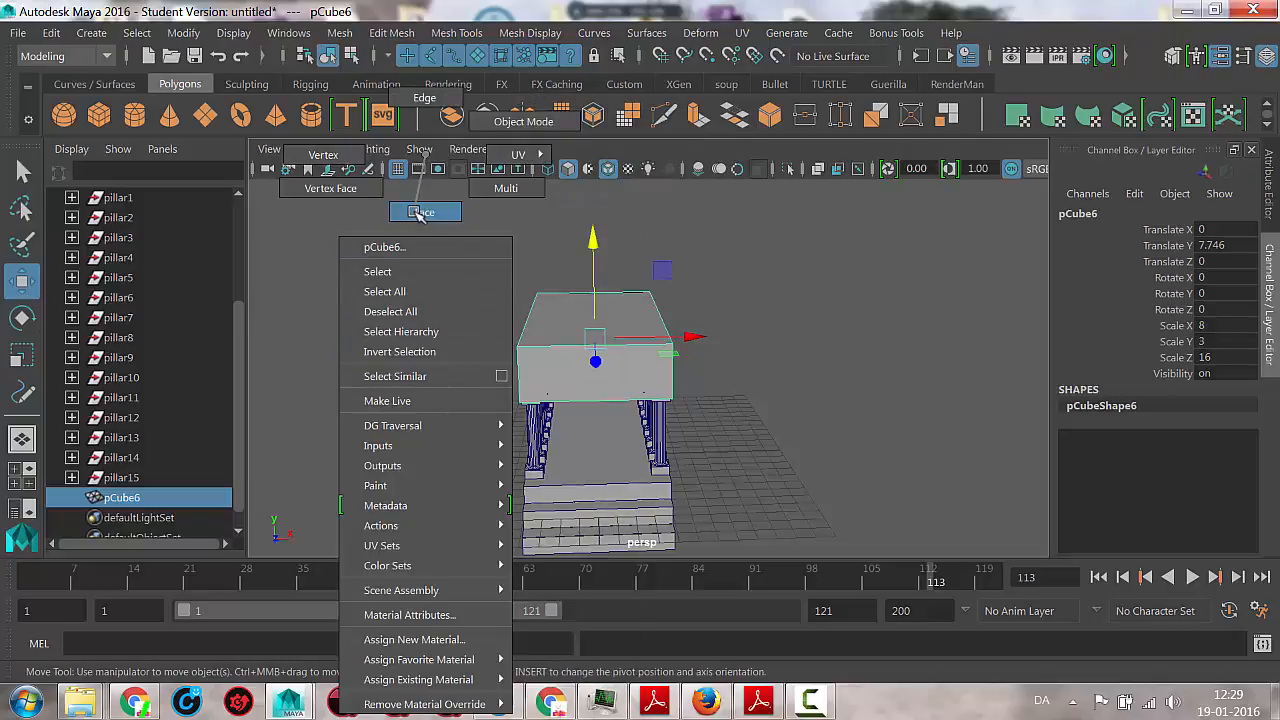
{"action": "right_click_drag", "start_coordinate": [420, 213], "coordinate": [416, 212]}
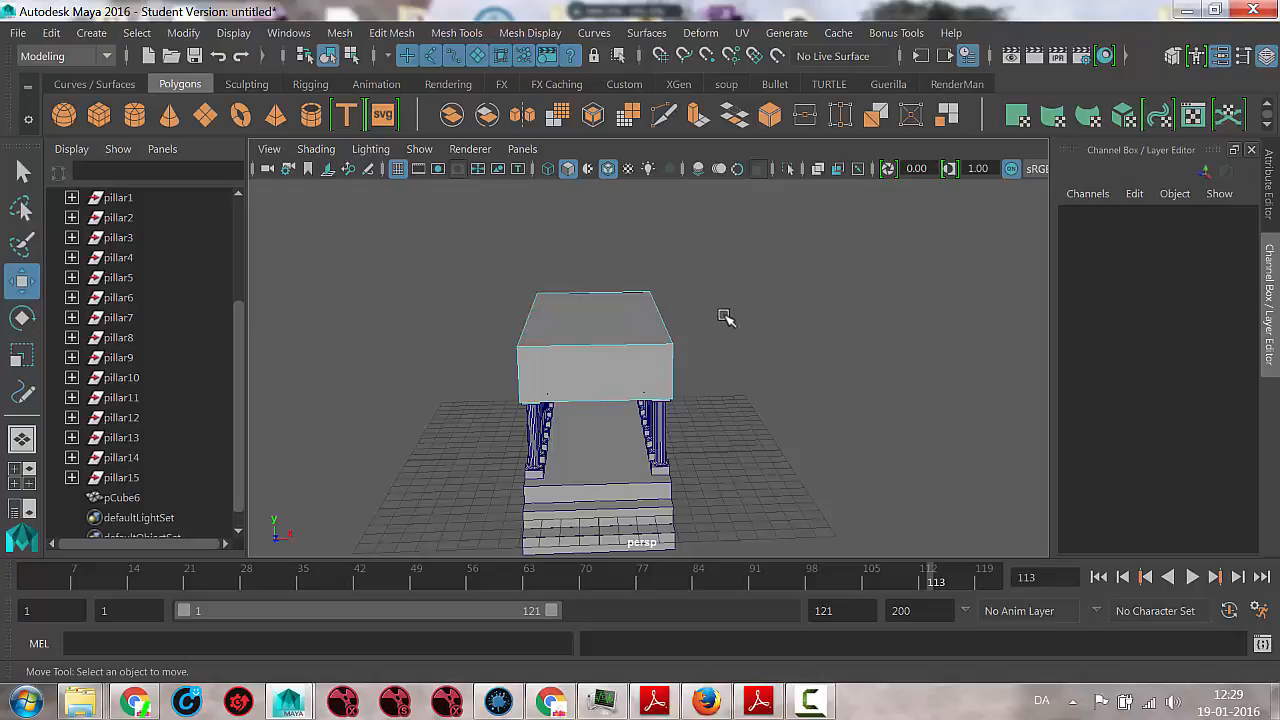
{"action": "left_click", "coordinate": [572, 326]}
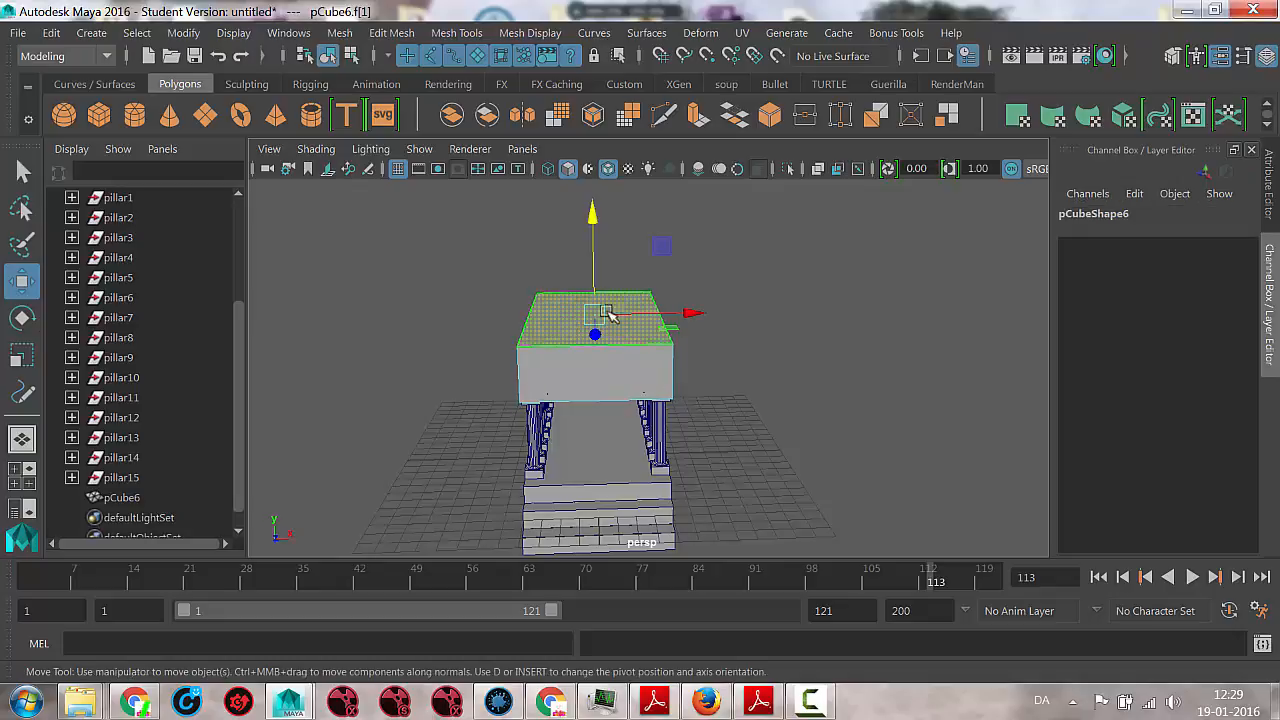
Scale the roof block's top face along X down to a central ridge to form a gable, and return to object mode
{"action": "left_click_drag", "start_coordinate": [594, 314], "coordinate": [432, 243]}
{"action": "left_click", "coordinate": [217, 56]}
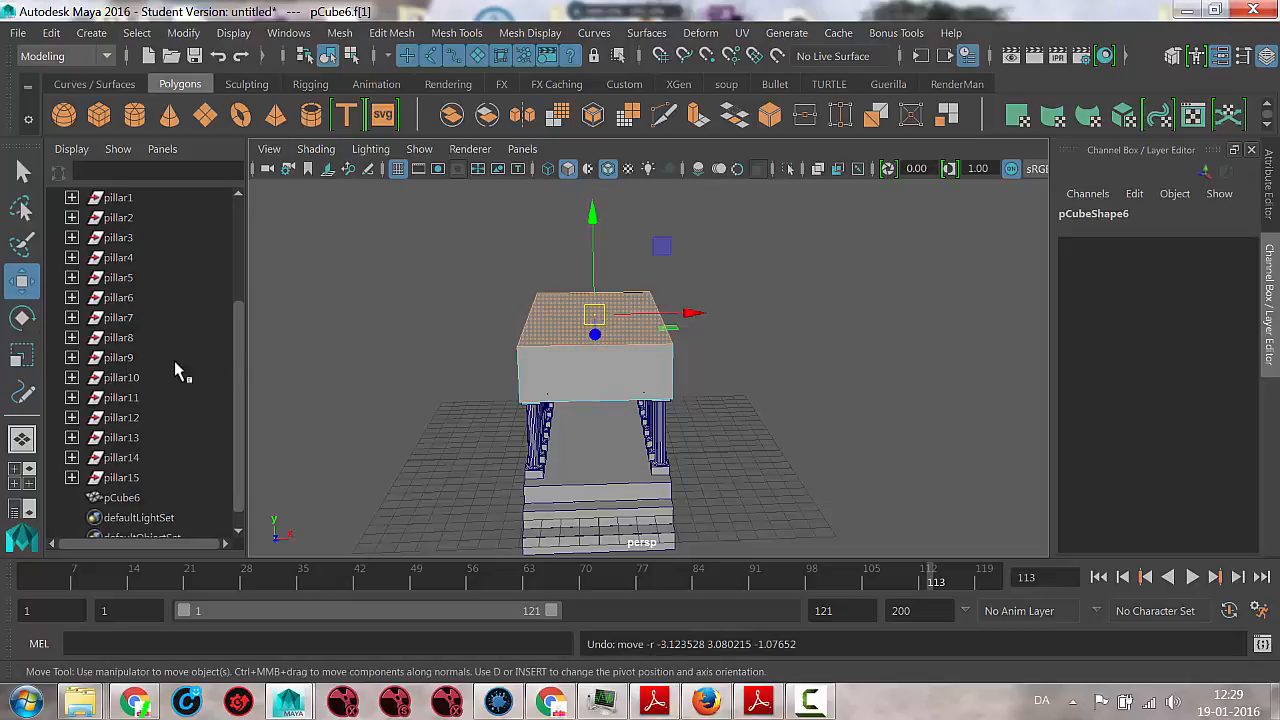
{"action": "left_click", "coordinate": [20, 356]}
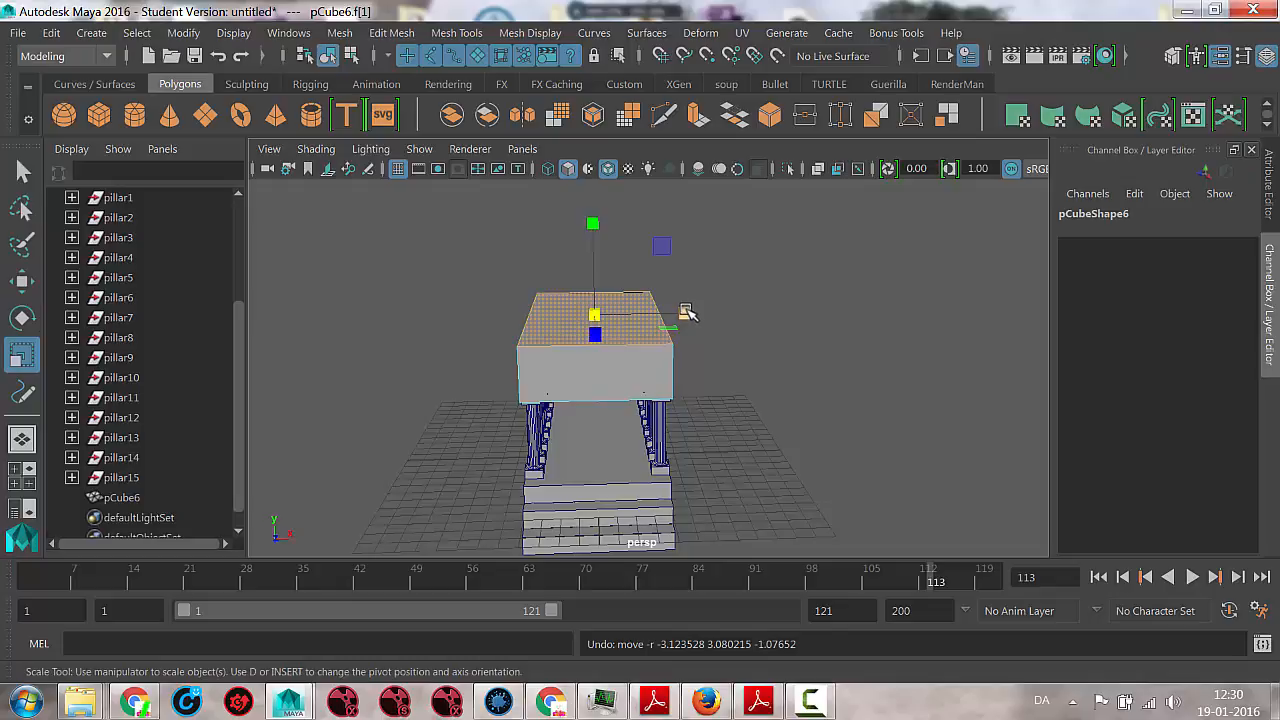
{"action": "left_click_drag", "start_coordinate": [688, 314], "coordinate": [596, 316]}
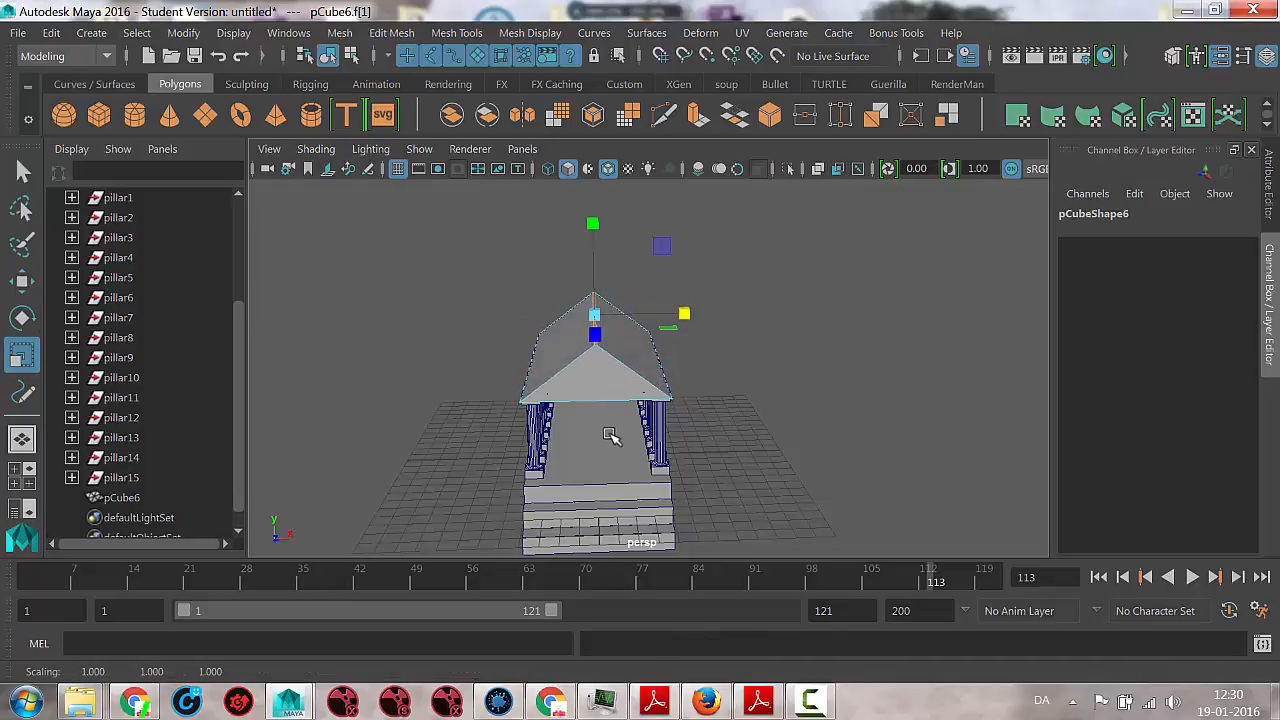
{"action": "right_click", "coordinate": [591, 373]}
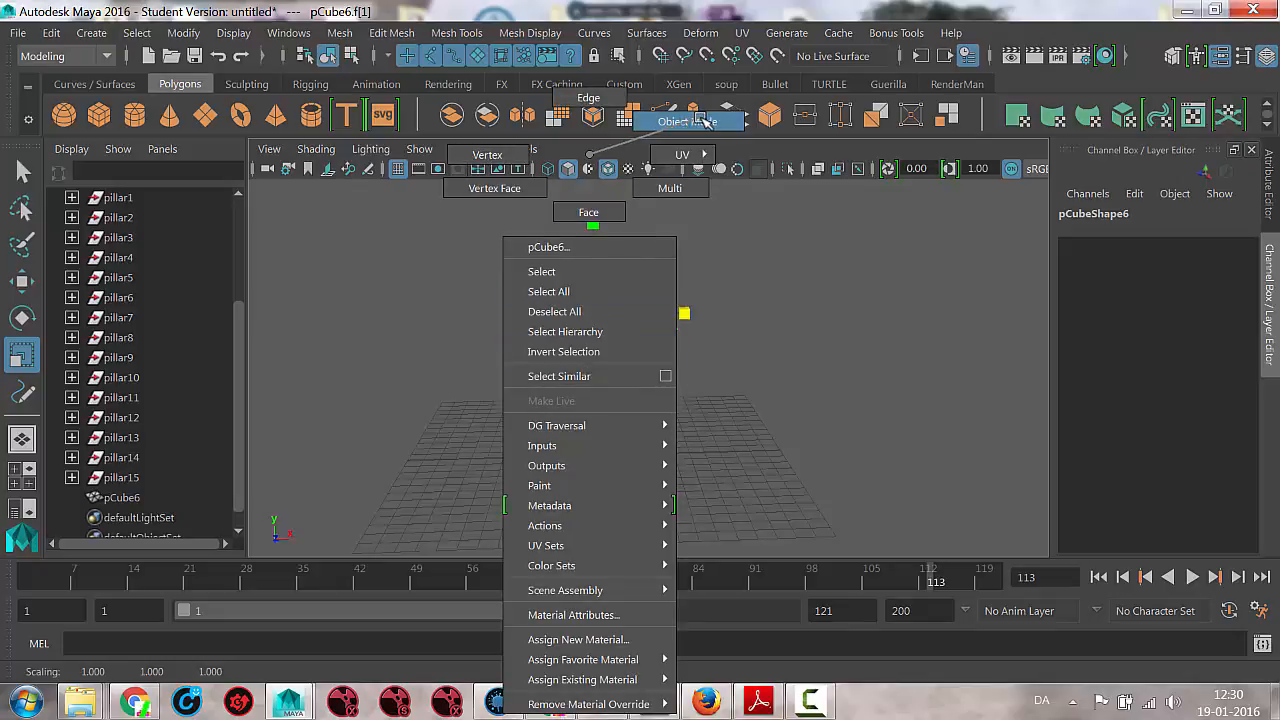
{"action": "left_click", "coordinate": [705, 121]}
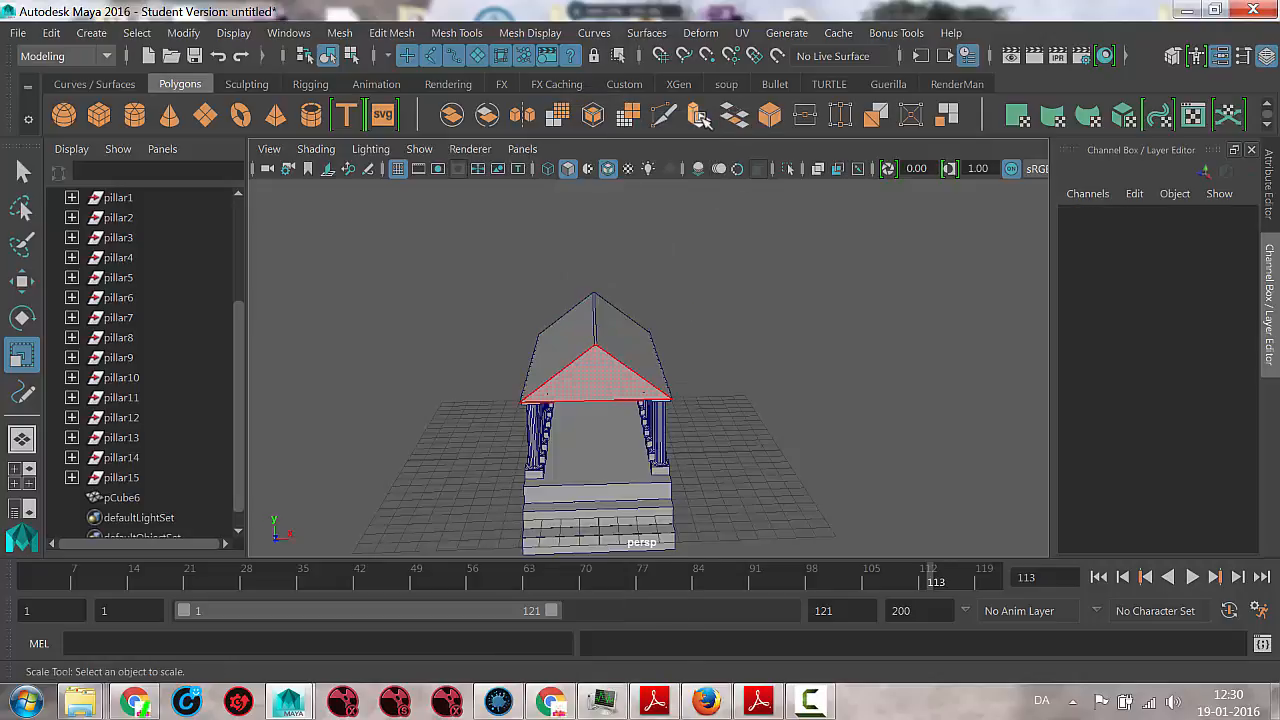
Scale the whole roof up uniformly to about 8.18 × 3.07 × 16.35 and raise it to a Translate Y of about 7.82
{"action": "left_click", "coordinate": [572, 385]}
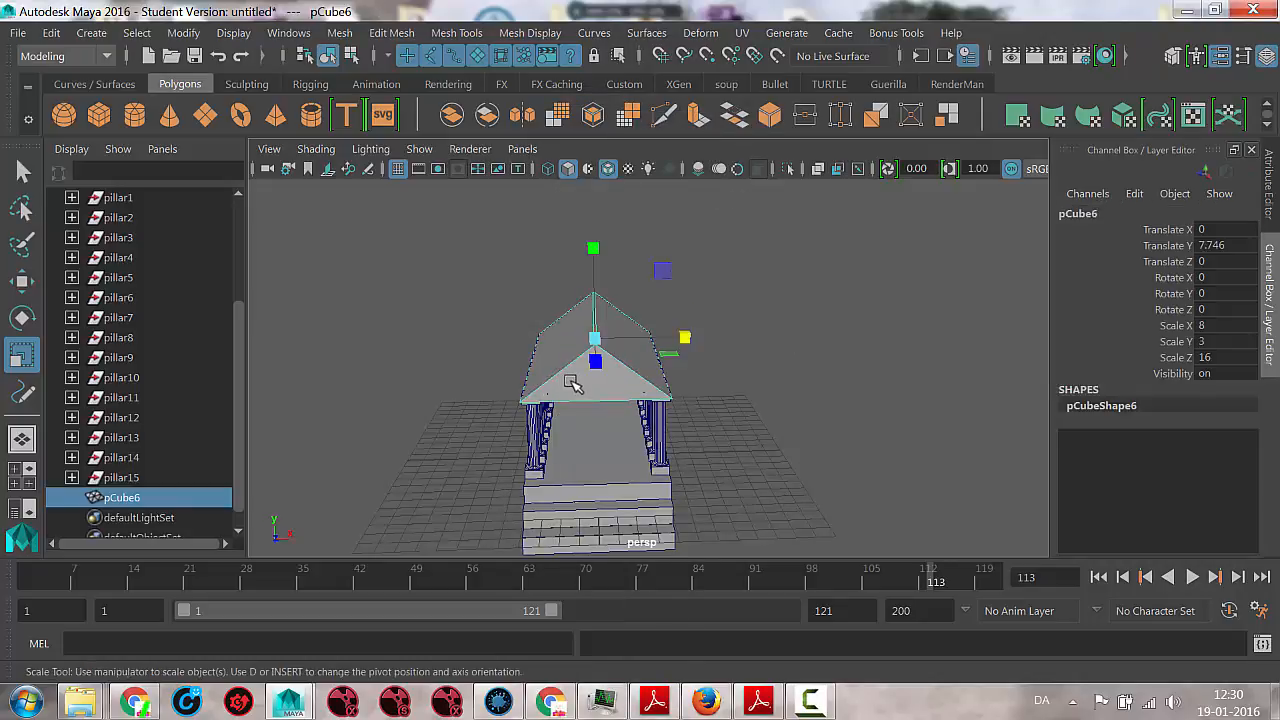
{"action": "left_click_drag", "start_coordinate": [626, 403], "coordinate": [718, 320], "text": "alt"}
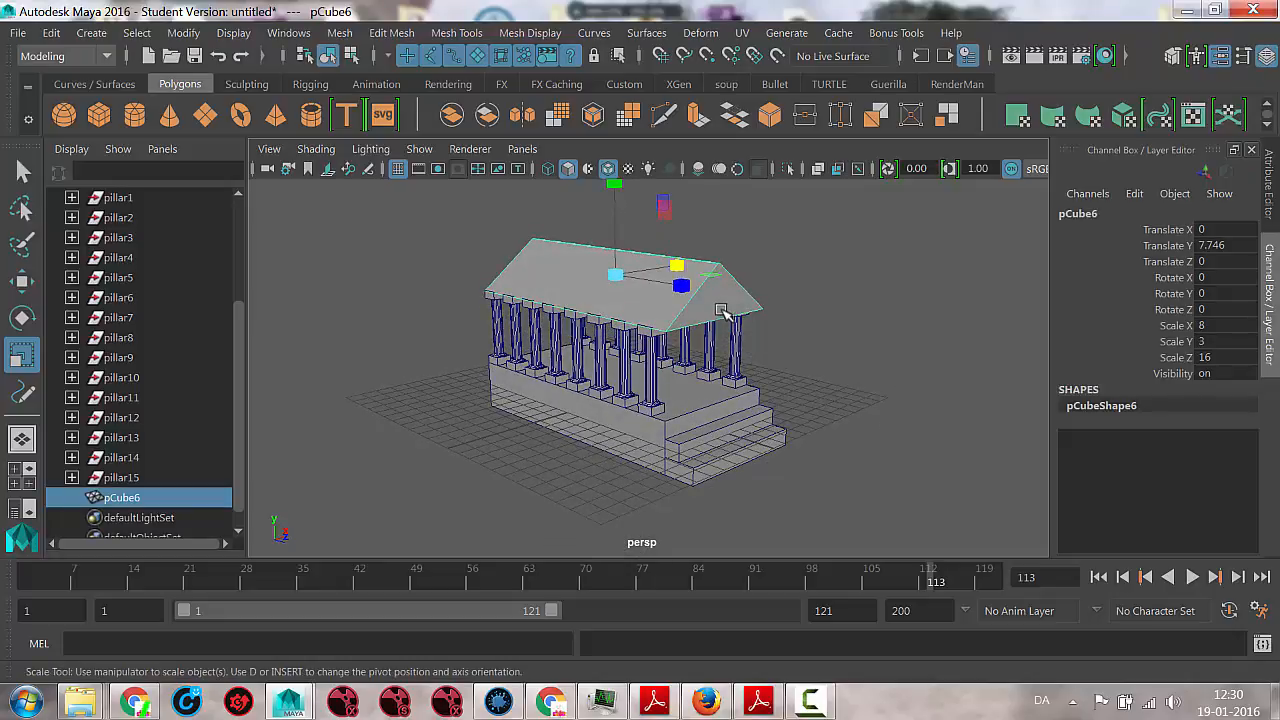
{"action": "left_click_drag", "start_coordinate": [615, 275], "coordinate": [615, 236]}
{"action": "key", "text": "w"}
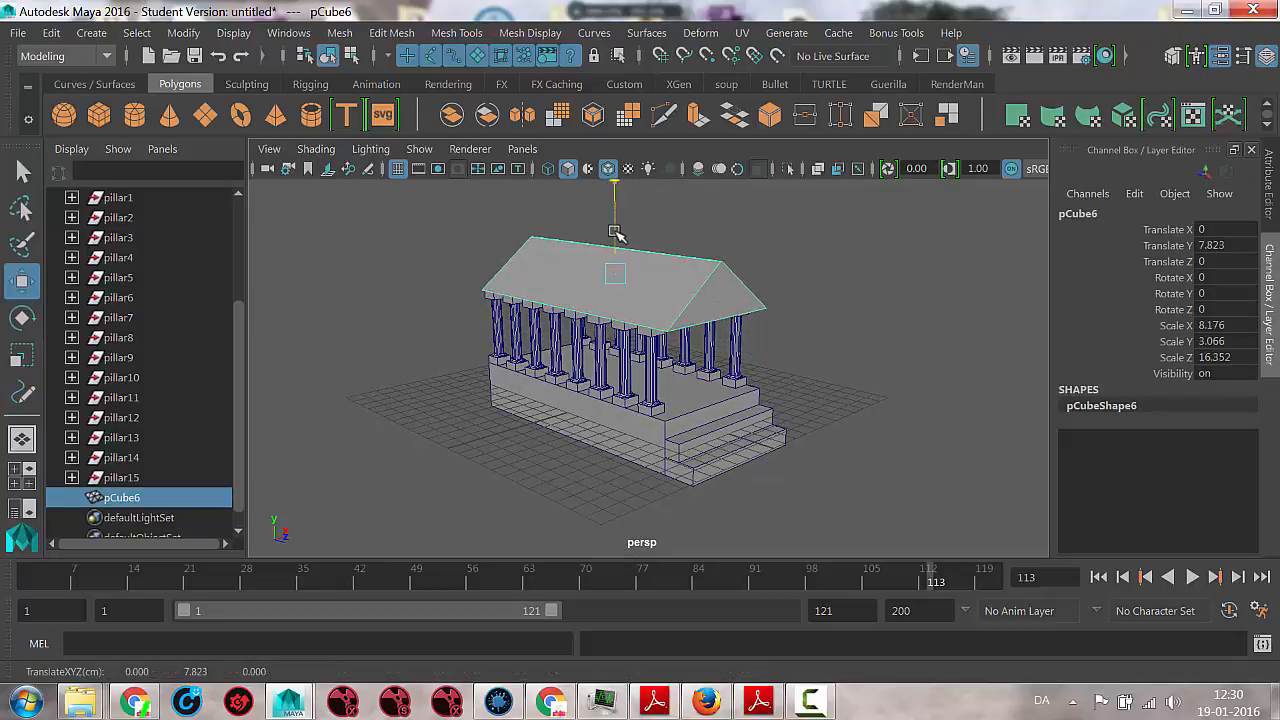
{"action": "left_click_drag", "start_coordinate": [705, 388], "coordinate": [522, 403], "text": "alt"}
{"action": "right_click_drag", "start_coordinate": [522, 403], "coordinate": [614, 397], "text": "alt"}
{"action": "middle_click_drag", "start_coordinate": [614, 397], "coordinate": [665, 440], "text": "alt"}
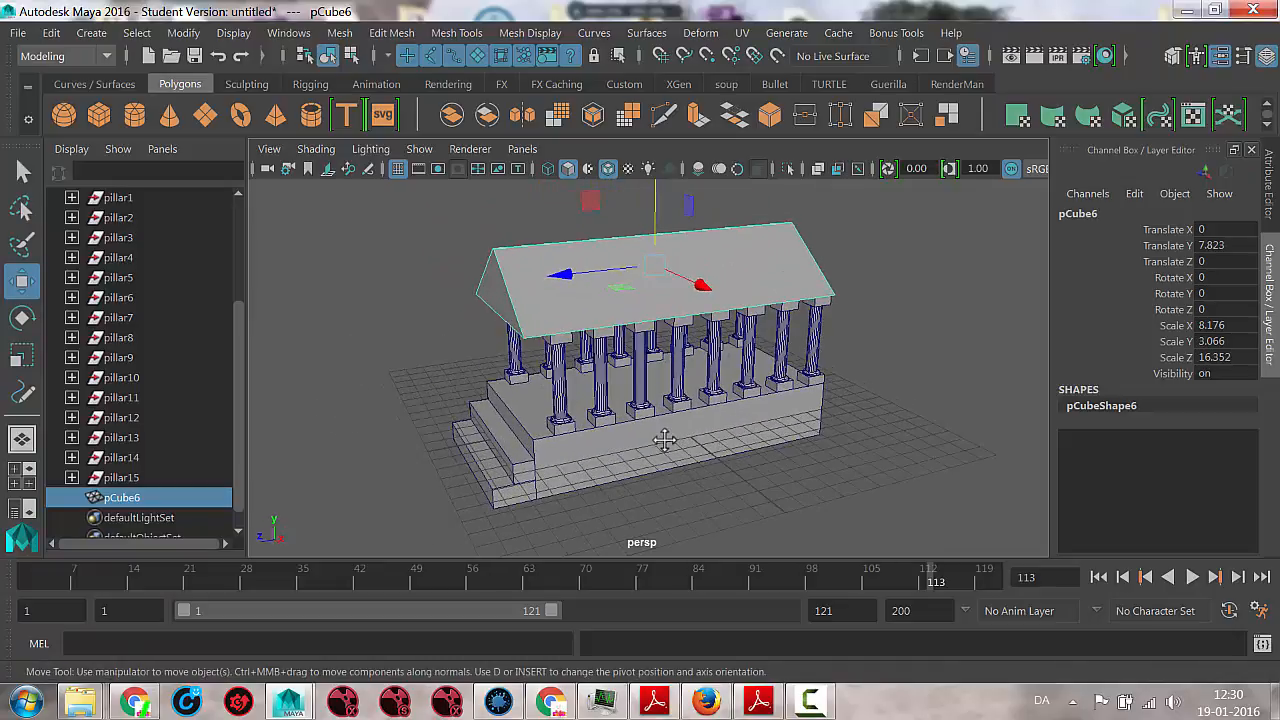